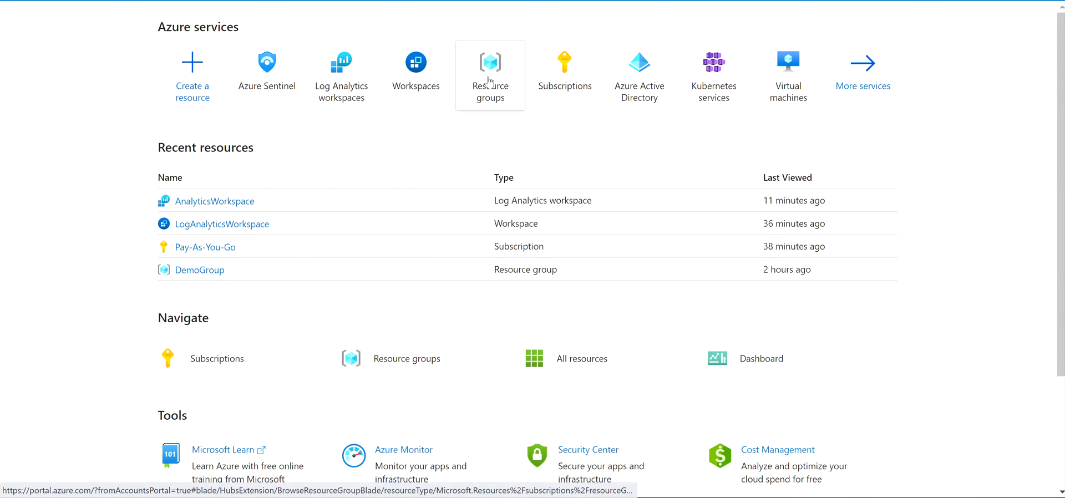
# Review the available subscriptions and the location of the existing resource group, returning to the portal home page
pyautogui.click(204, 348)
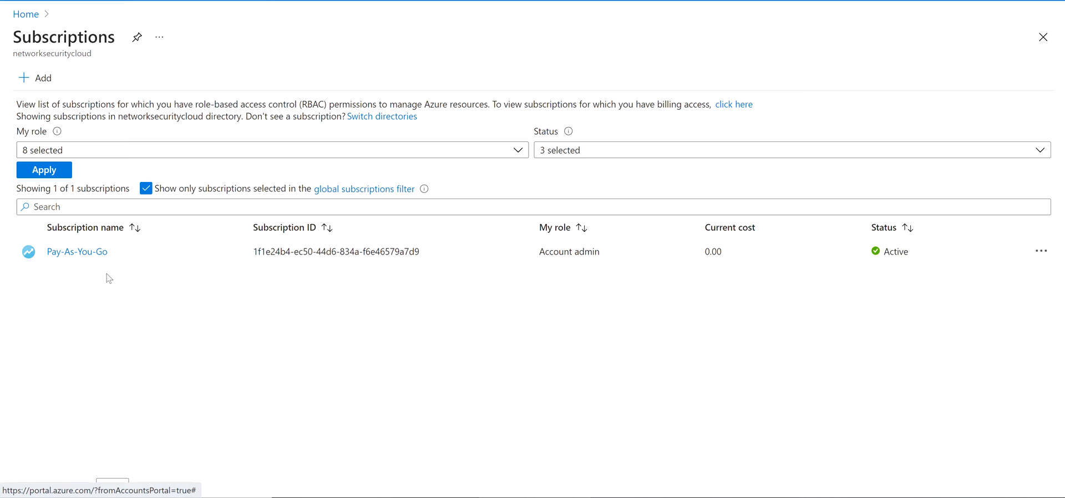
pyautogui.click(32, 26)
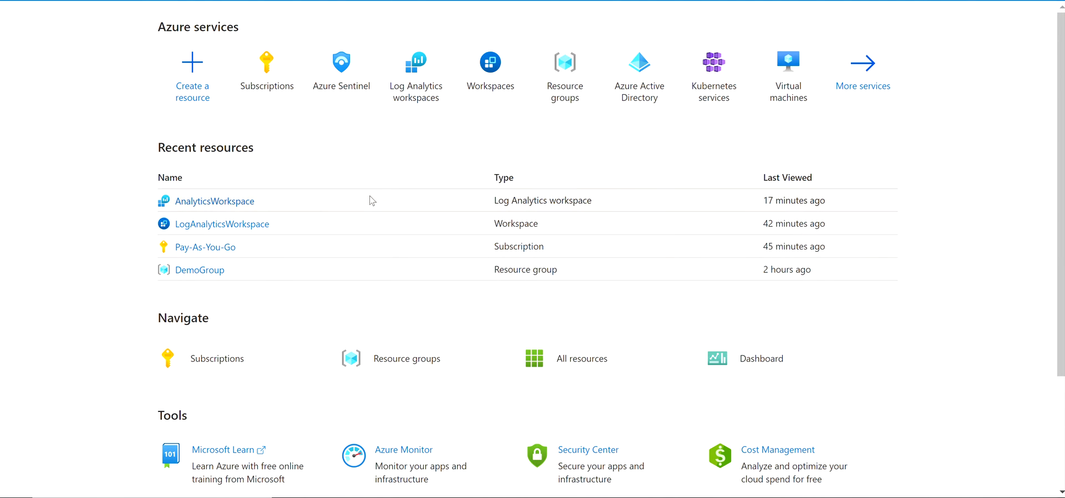
pyautogui.click(545, 84)
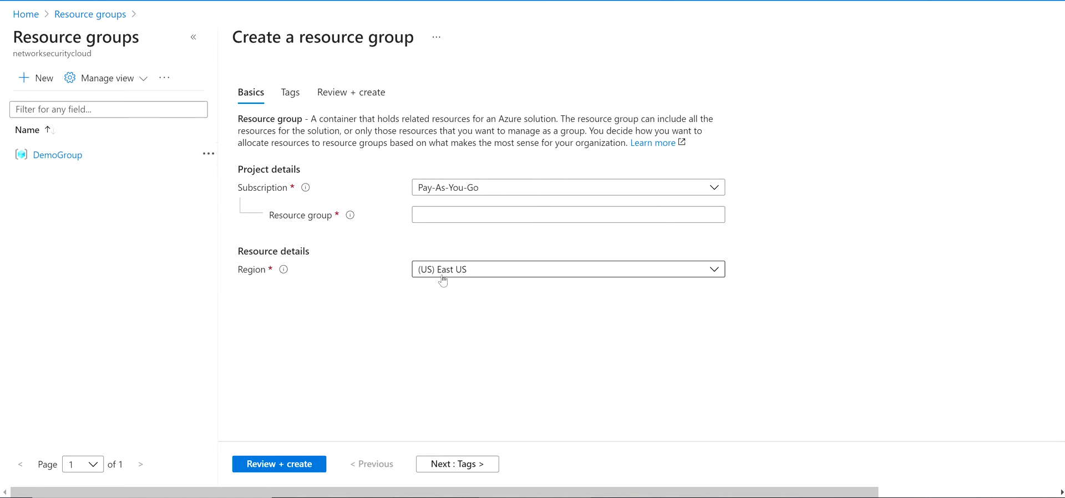
pyautogui.click(69, 15)
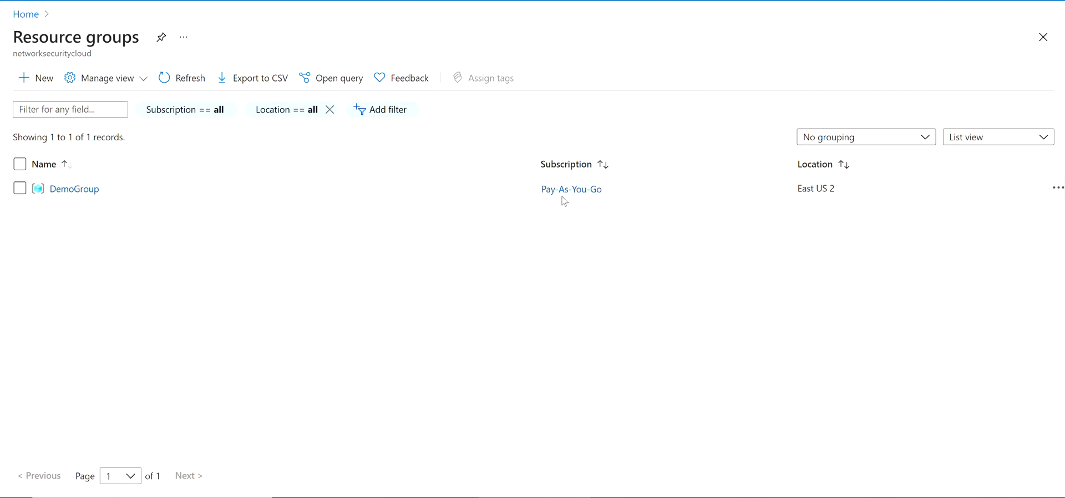
pyautogui.moveTo(836, 189); pyautogui.dragTo(807, 190)
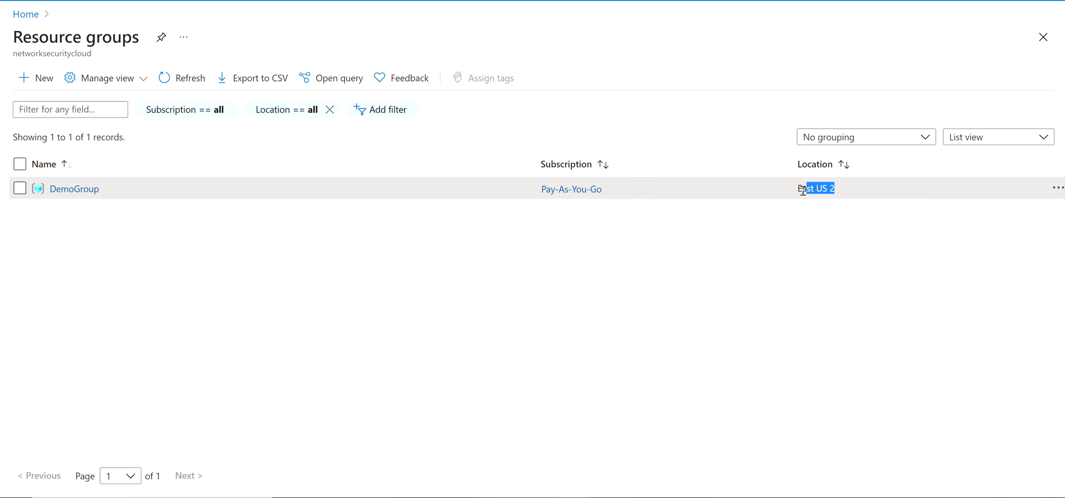
pyautogui.click(26, 14)
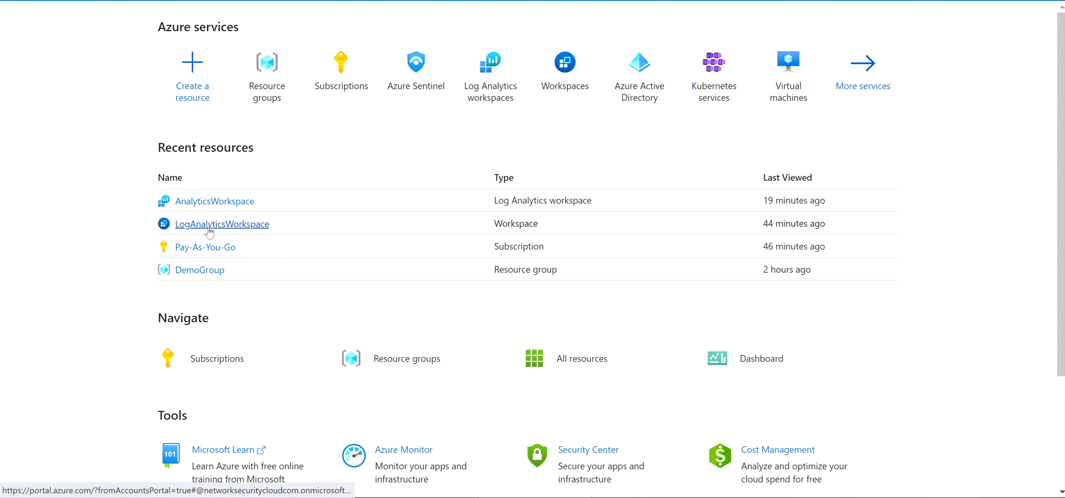
# Open the AnalyticsWorkspace Log Analytics workspace and check the virtual machines among its data sources
pyautogui.click(226, 202)
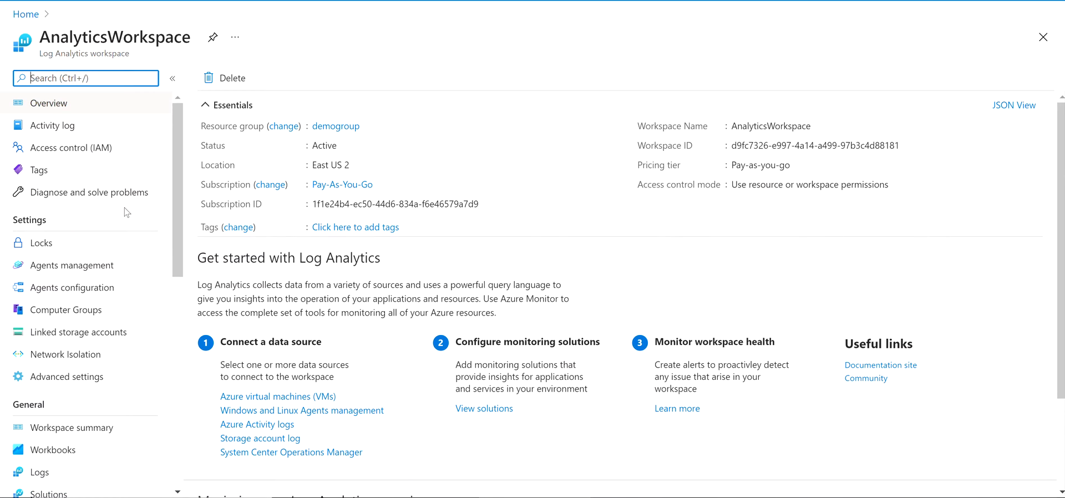
pyautogui.scroll(-3, 123, 221)
pyautogui.scroll(3, 122, 224)
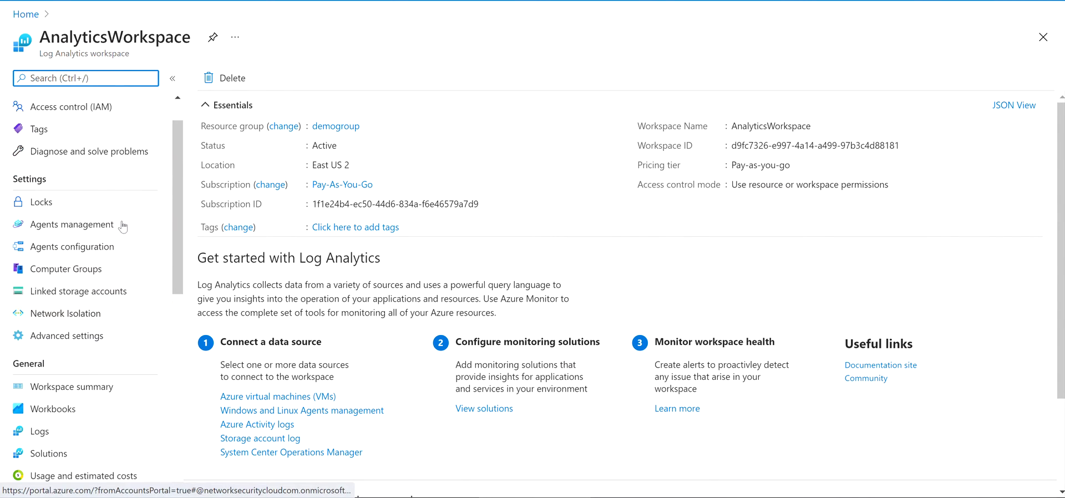
pyautogui.scroll(-9, 119, 233)
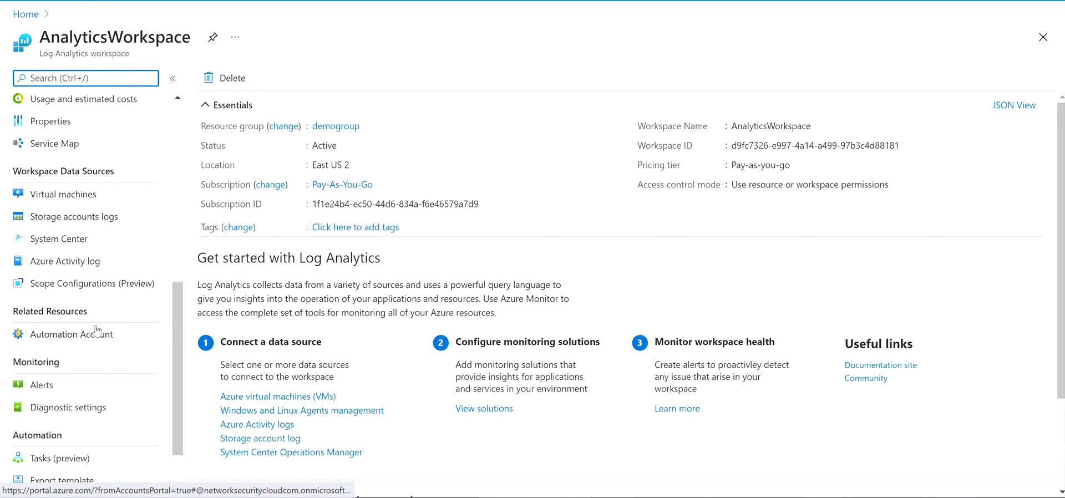
pyautogui.click(78, 204)
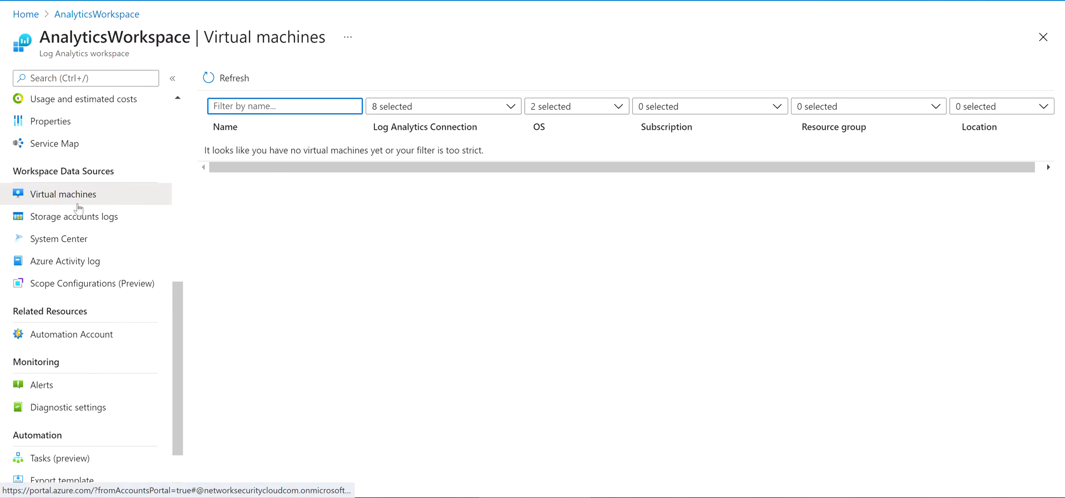
pyautogui.scroll(5, 60, 242)
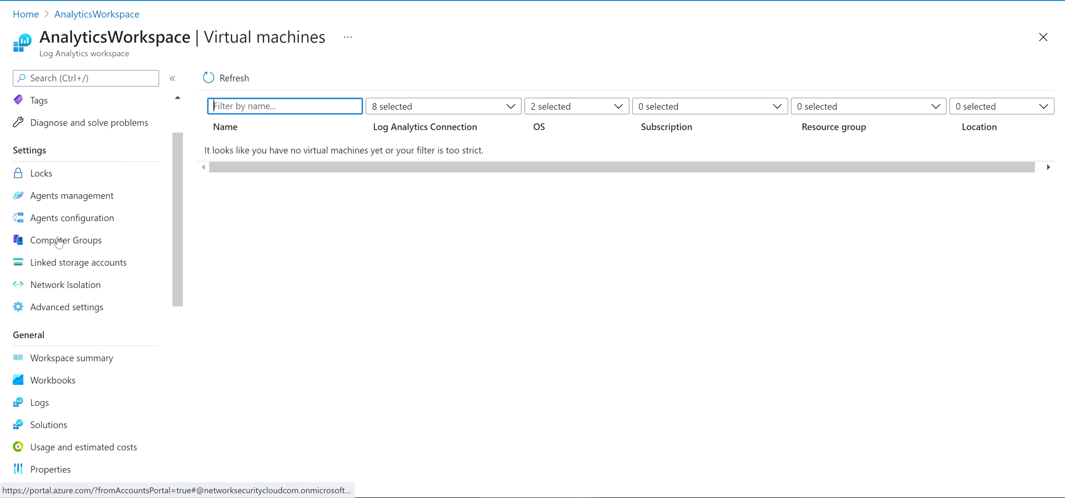
# Add the auth Syslog facility with all severities to the workspace's agents configuration and apply the change
pyautogui.click(61, 202)
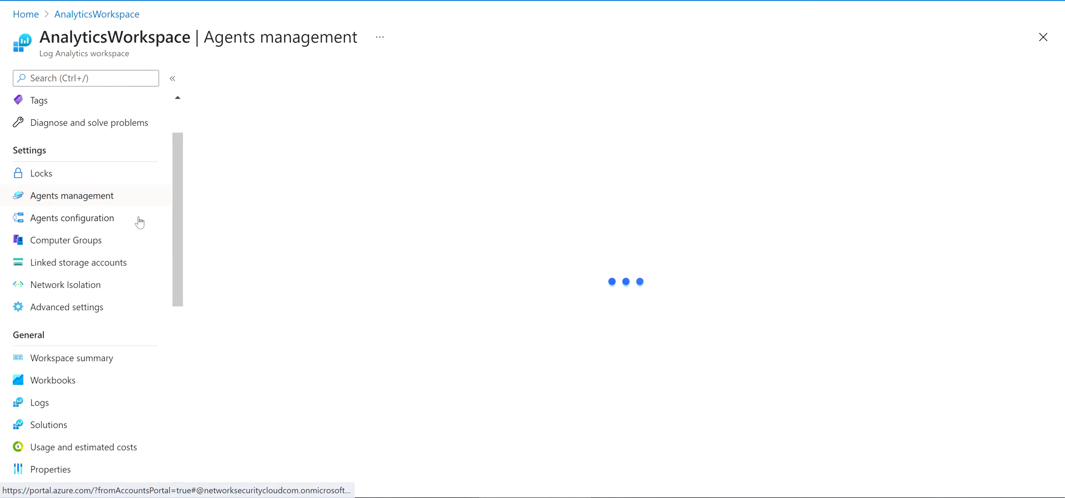
pyautogui.click(88, 217)
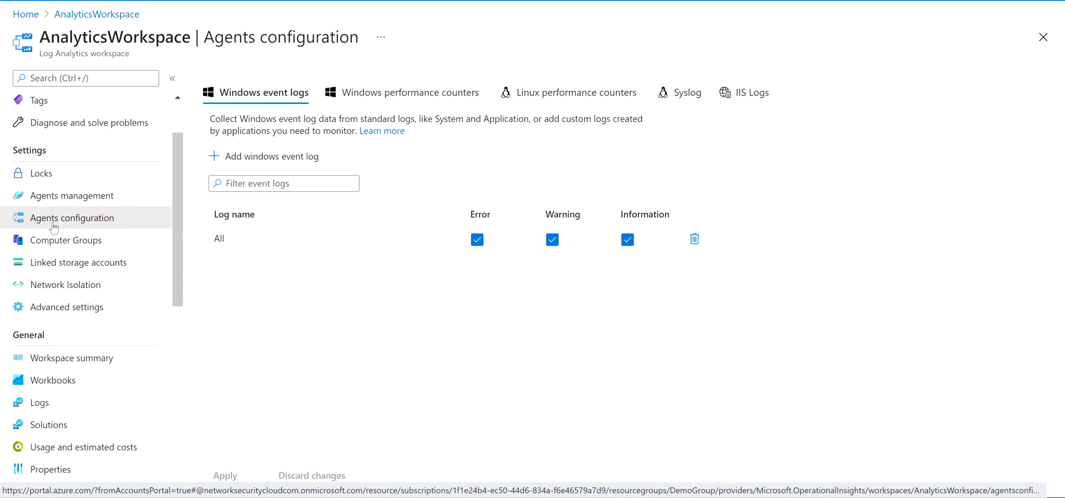
pyautogui.click(682, 92)
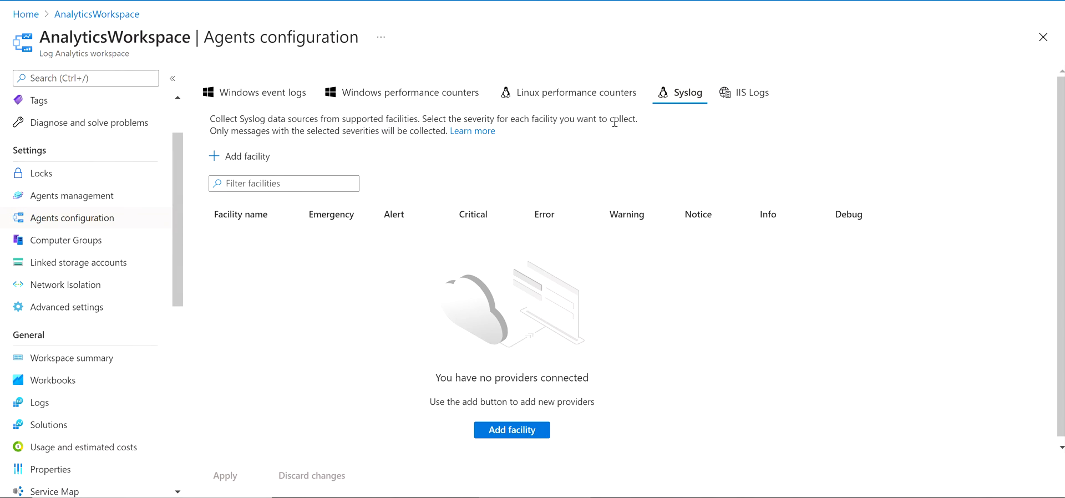
pyautogui.click(250, 161)
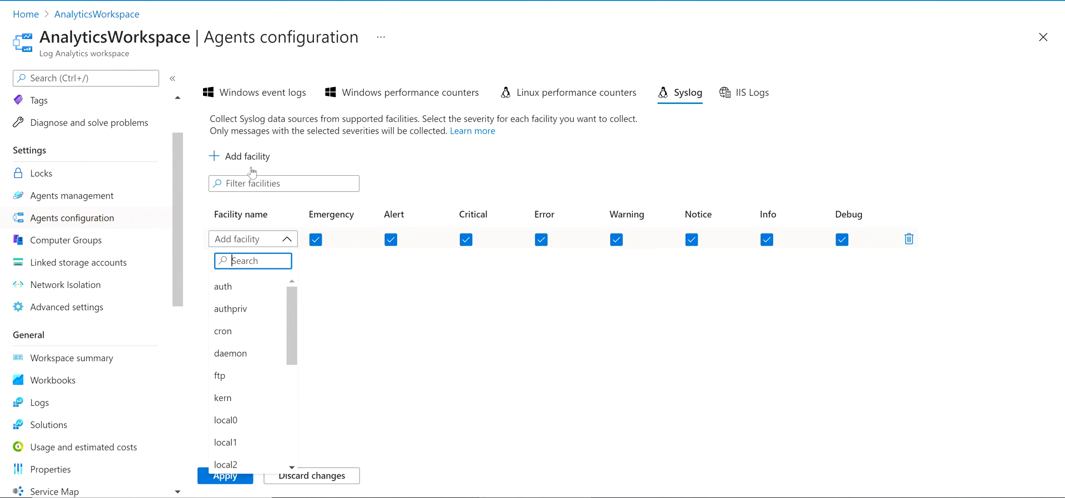
pyautogui.click(242, 288)
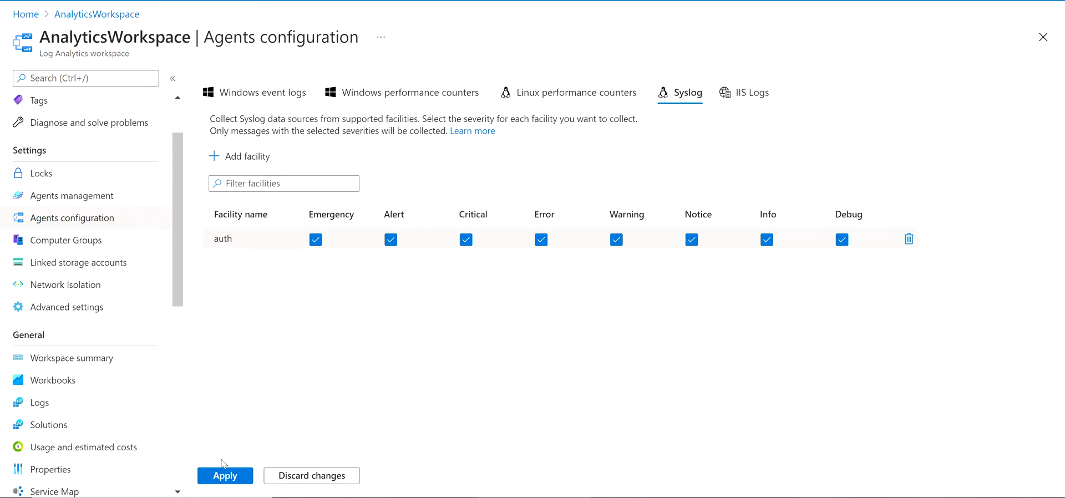
pyautogui.click(218, 479)
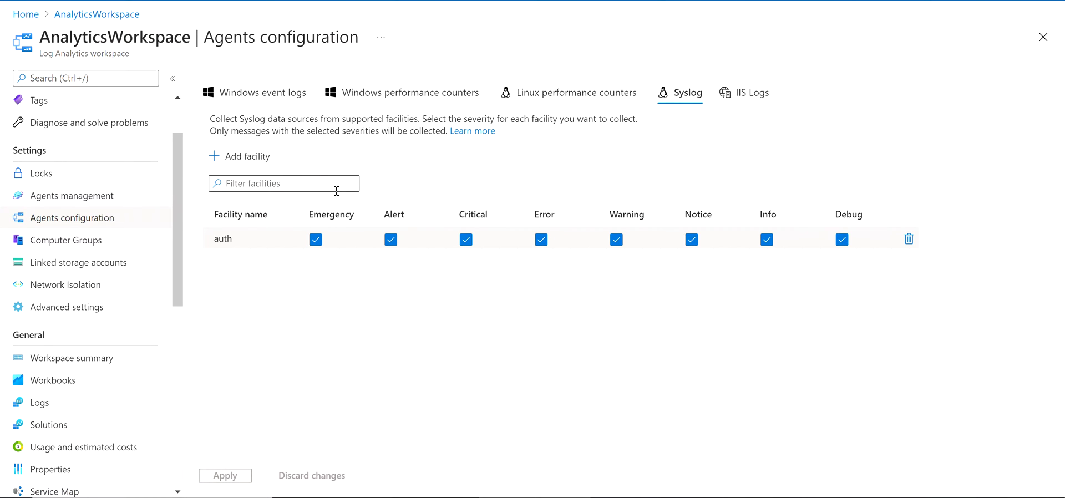
# Open Azure Sentinel from the portal home page and check which workspaces it can still be added to
pyautogui.click(96, 15)
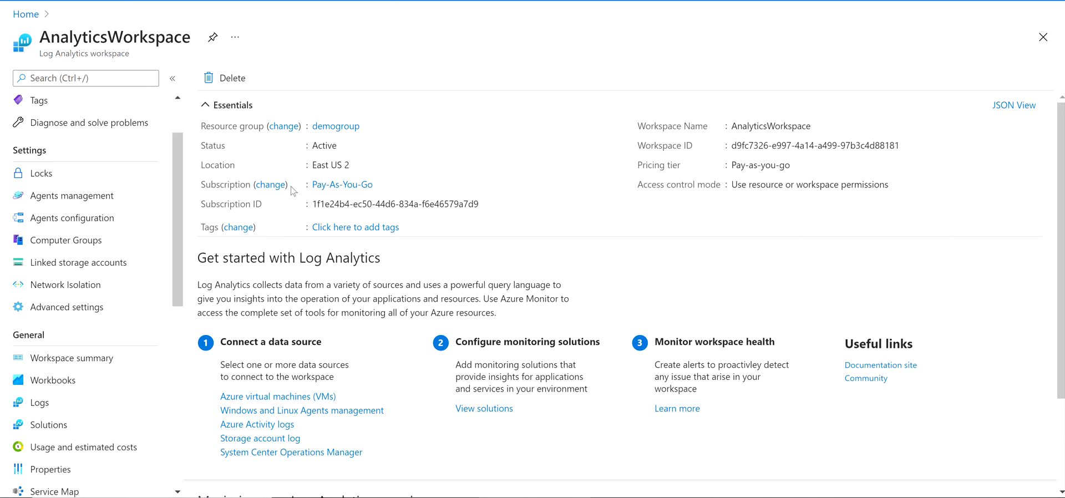
pyautogui.click(26, 13)
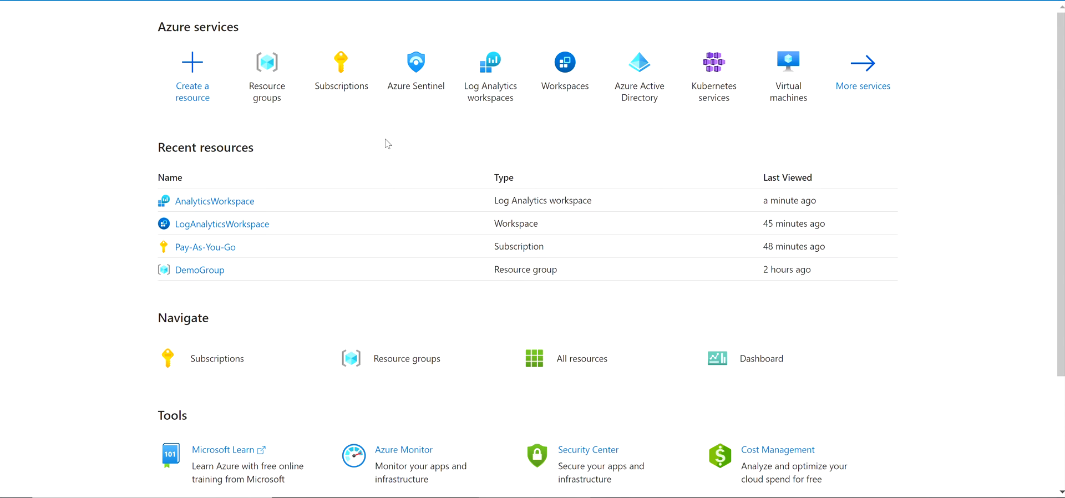
pyautogui.click(412, 93)
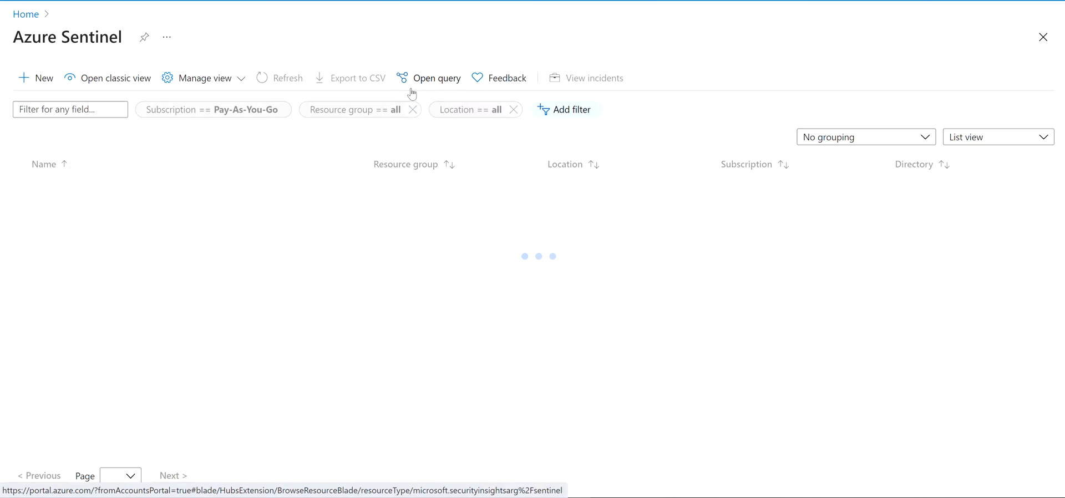
pyautogui.click(41, 80)
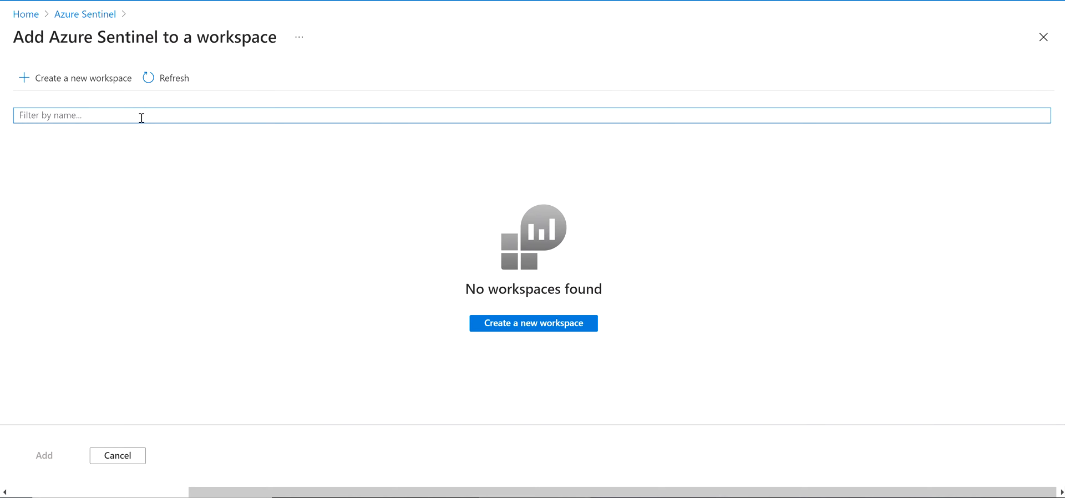
pyautogui.click(92, 16)
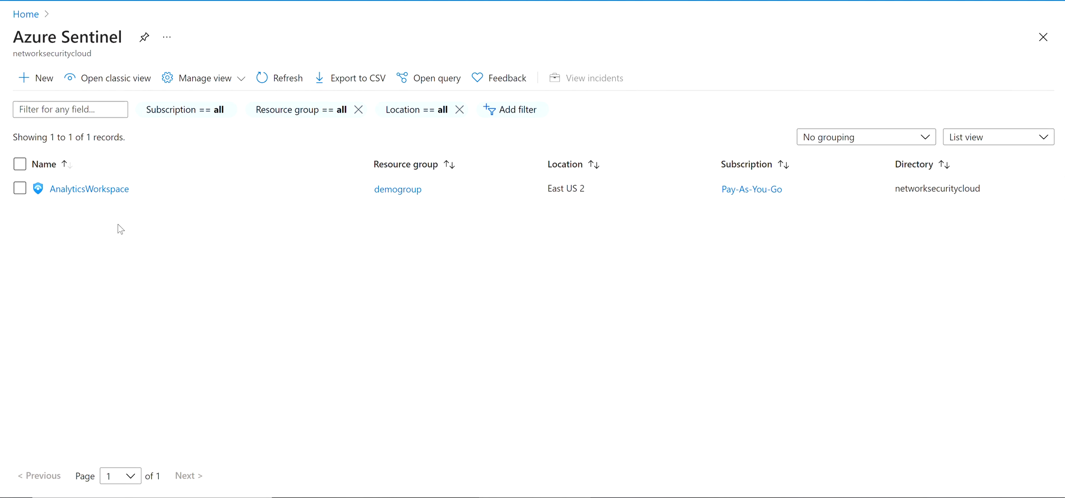
# Open the Azure Sentinel overview for AnalyticsWorkspace and look over its available sections
pyautogui.click(95, 189)
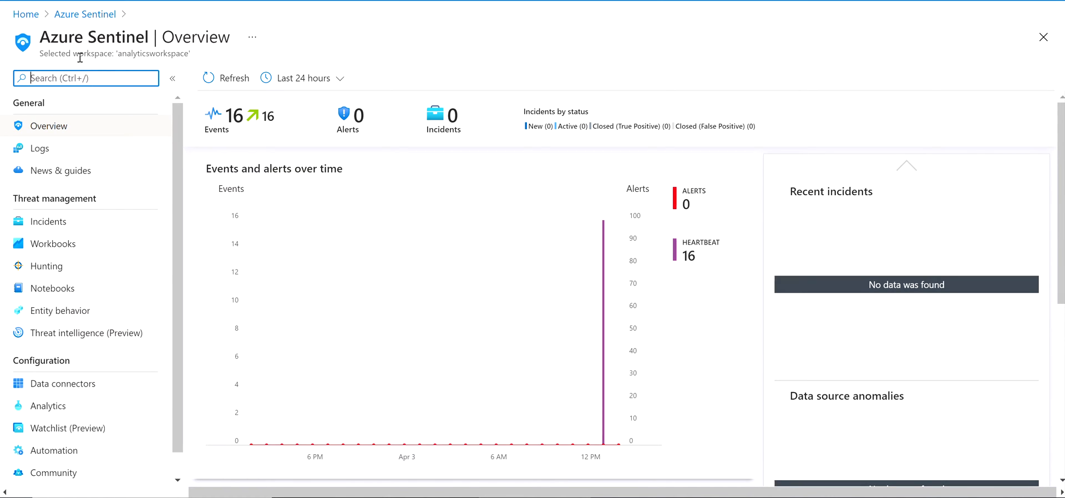
pyautogui.moveTo(190, 53); pyautogui.dragTo(116, 54)
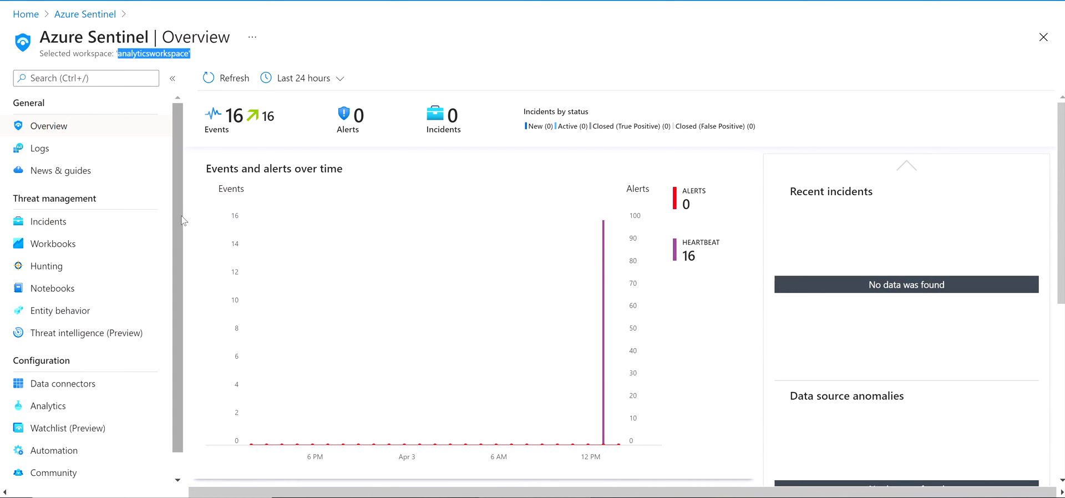
pyautogui.scroll(-1, 108, 283)
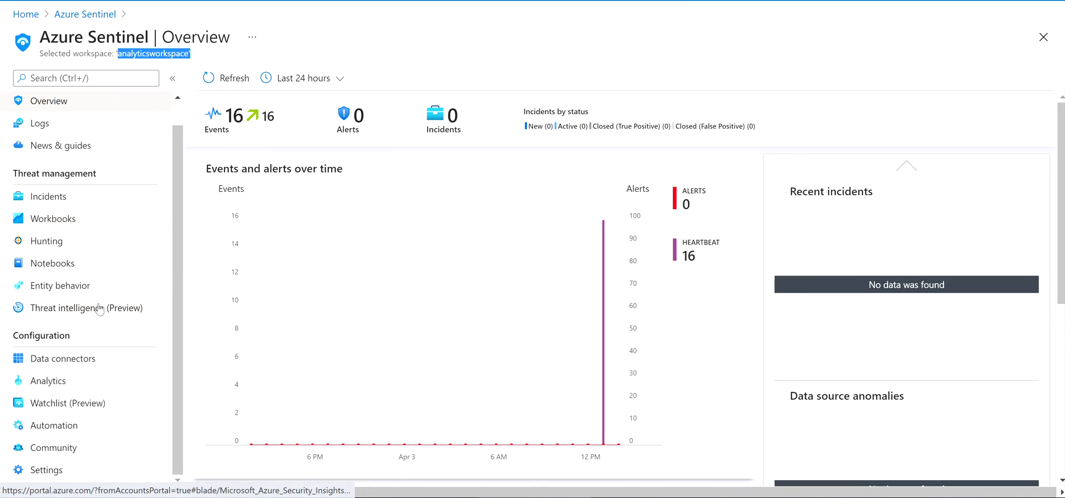
pyautogui.scroll(1, 100, 324)
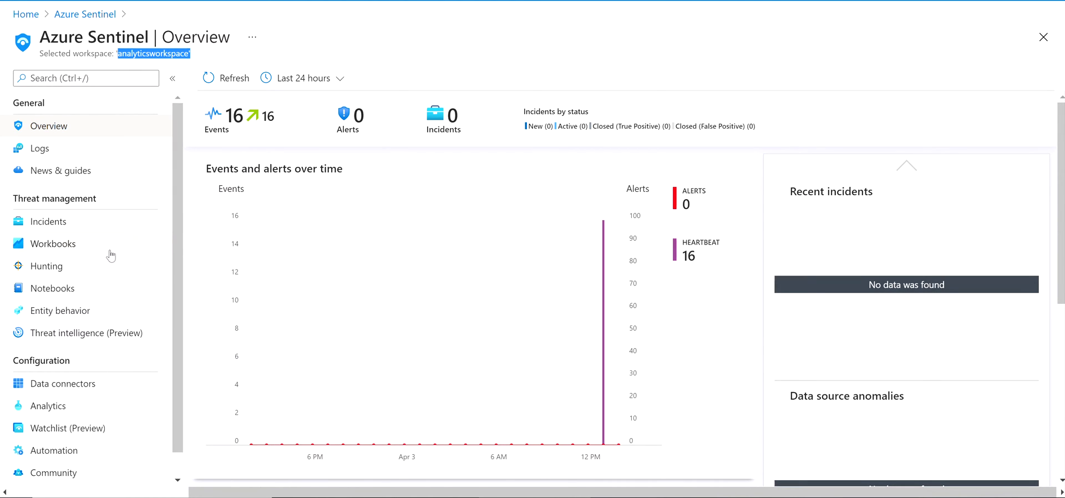
# Read the Get started guide in News & guides, covering data collection, security alerts and automation
pyautogui.click(73, 173)
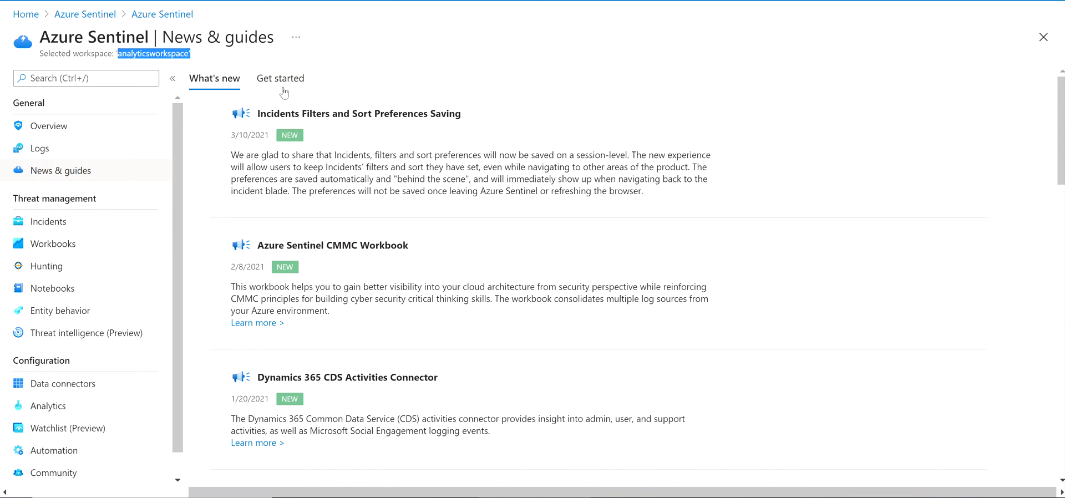
pyautogui.click(282, 83)
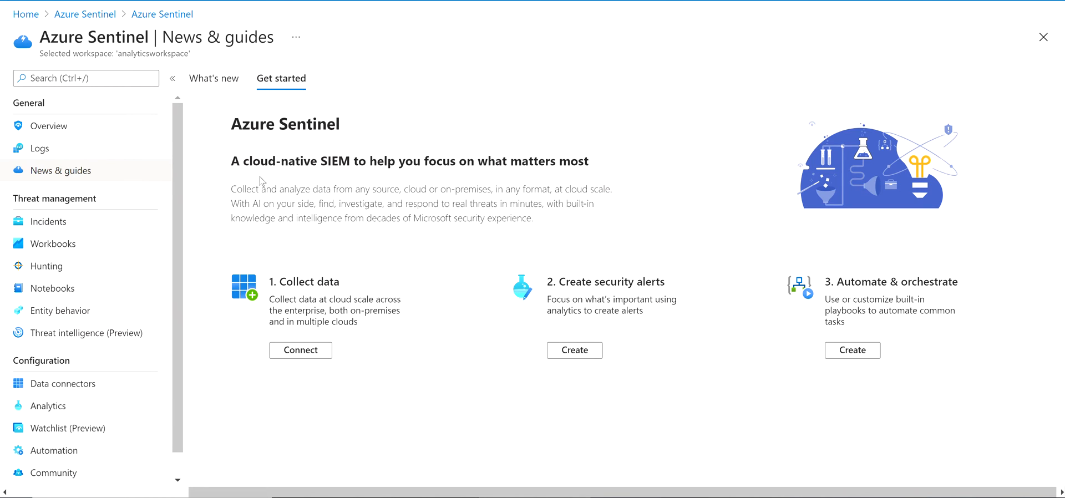
pyautogui.scroll(-1, 58, 324)
pyautogui.scroll(1, 58, 324)
pyautogui.moveTo(837, 285); pyautogui.dragTo(963, 287)
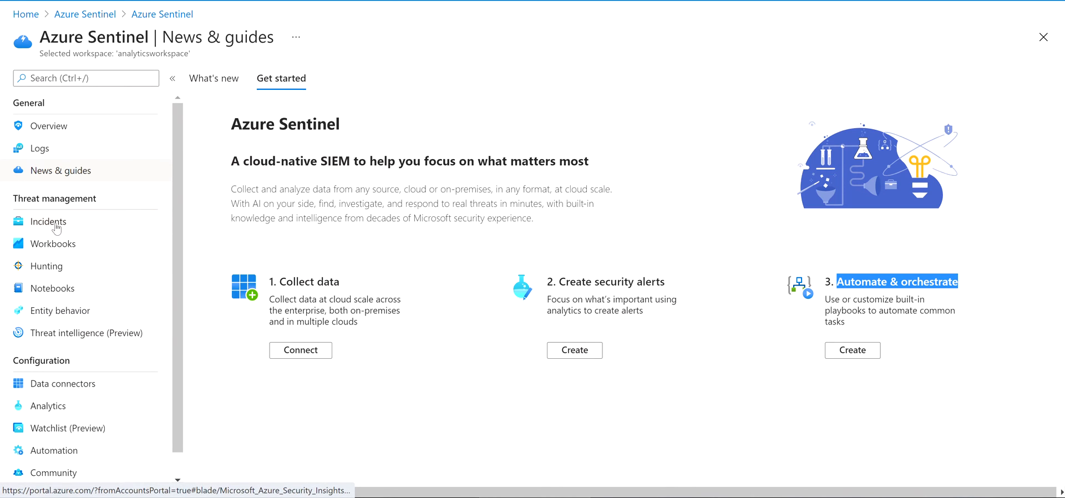
# Review the Sentinel overview dashboard and the Log Analytics welcome page under Logs
pyautogui.click(56, 128)
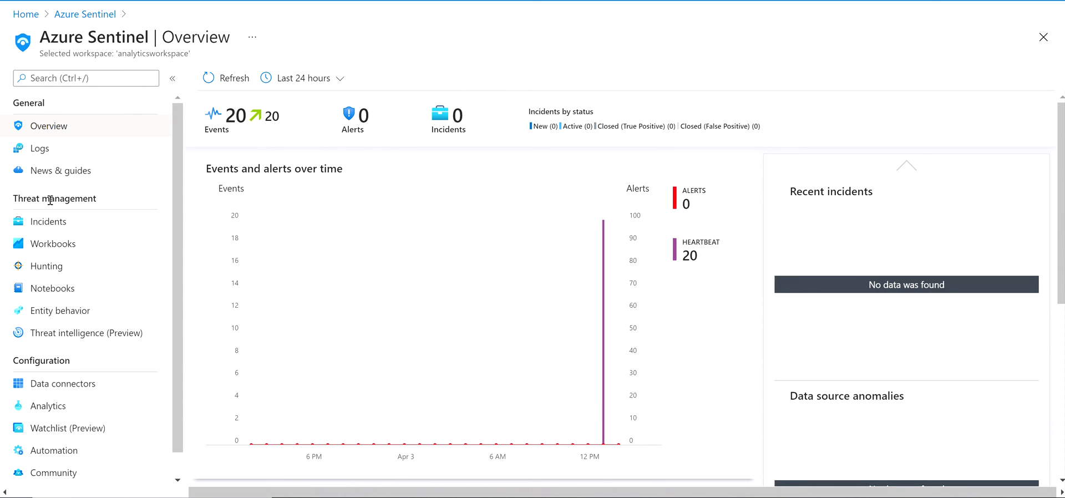
pyautogui.click(56, 156)
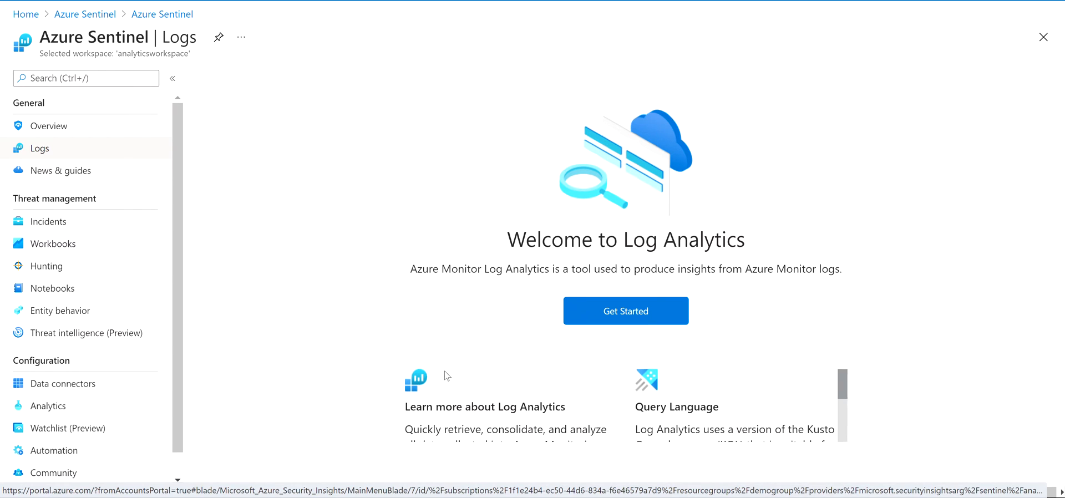
pyautogui.scroll(-3, 444, 373)
pyautogui.scroll(3, 450, 403)
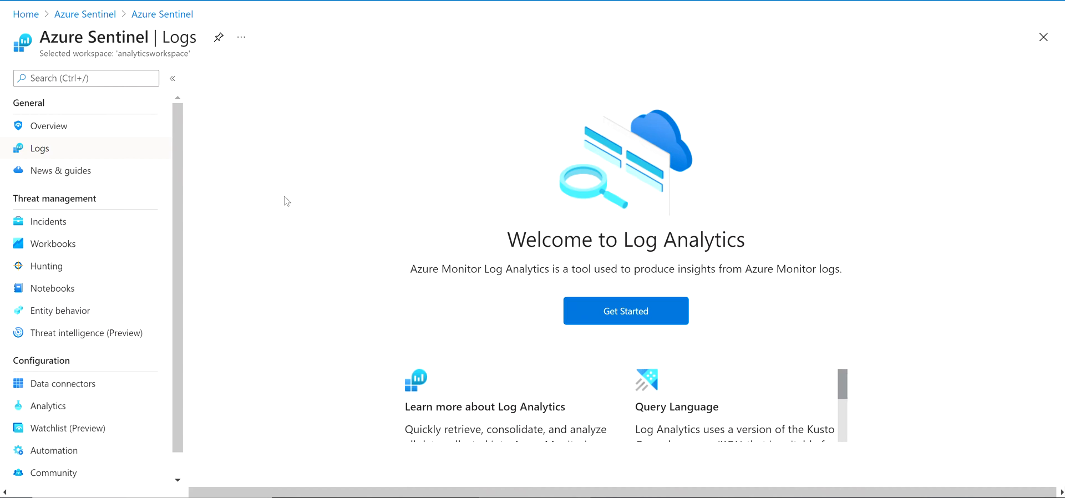
# Look at the Incidents page and browse the list of available workbook templates
pyautogui.click(48, 220)
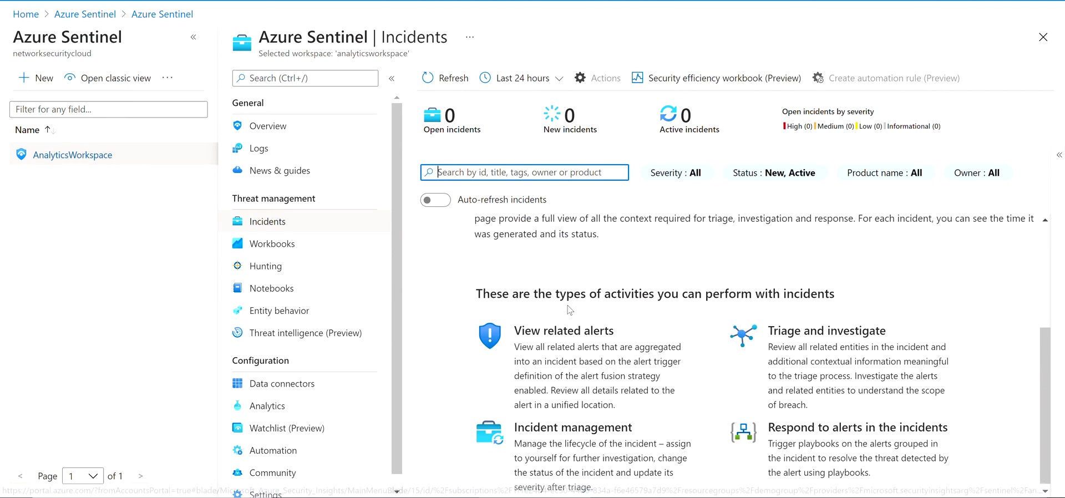
pyautogui.click(278, 254)
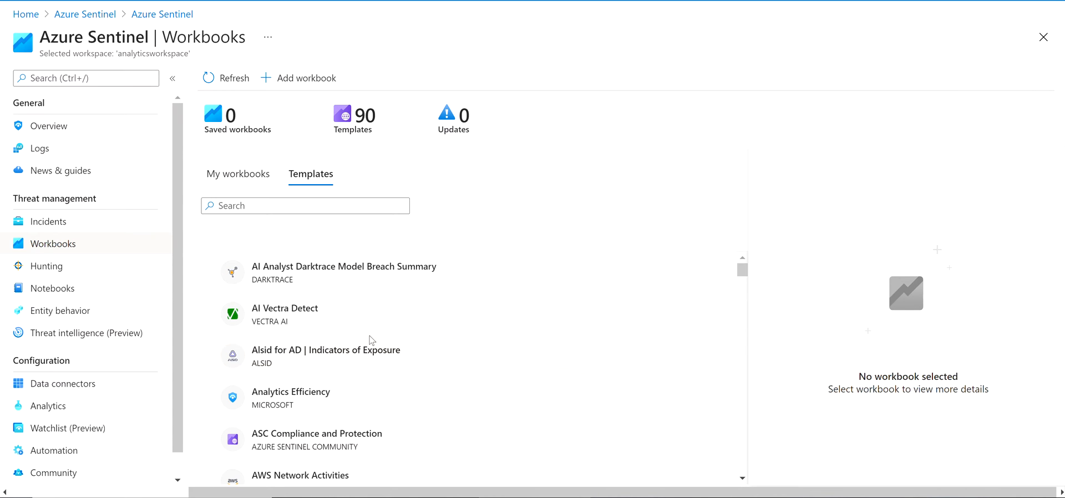
pyautogui.scroll(-20, 357, 330)
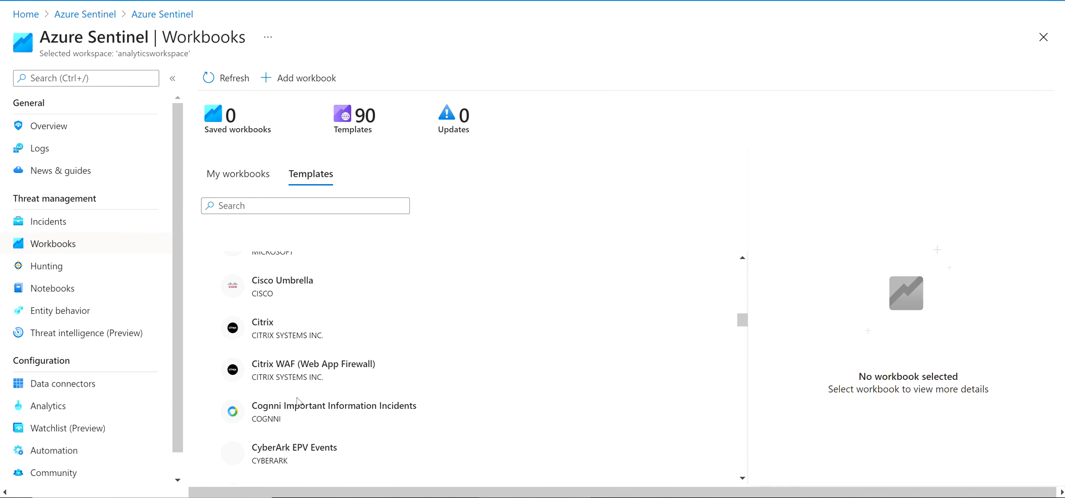
# Browse further through the workbook templates and look at the details of the Exchange Online template
pyautogui.scroll(-10, 298, 401)
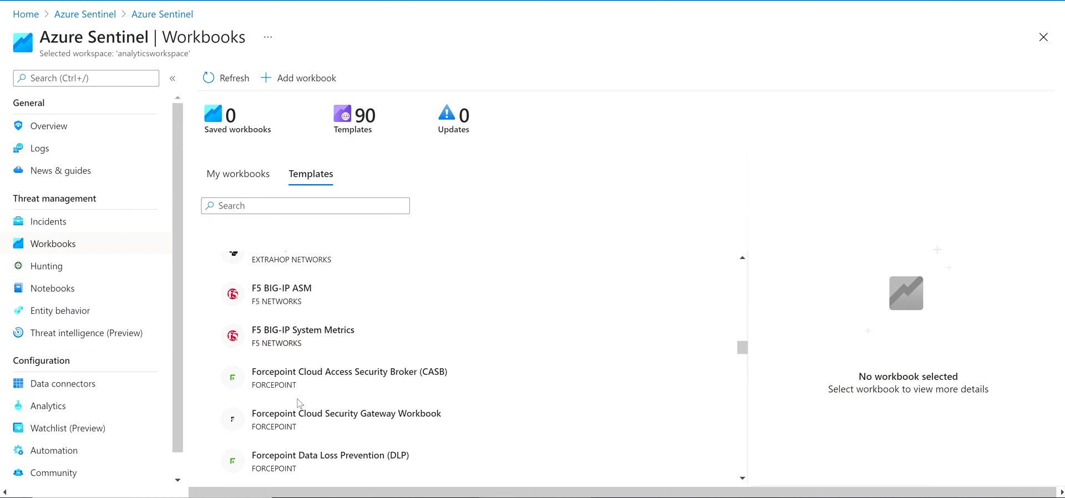
pyautogui.scroll(10, 298, 401)
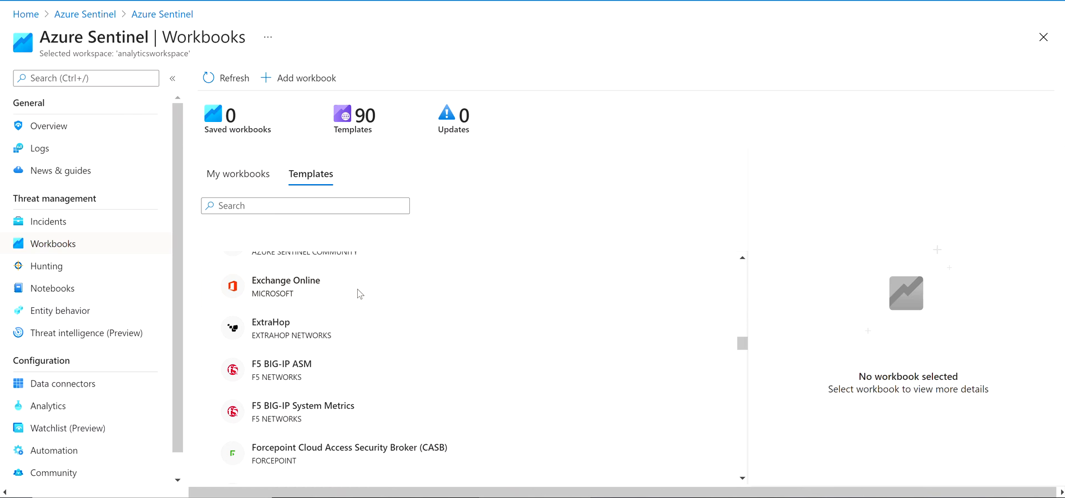
pyautogui.click(357, 288)
pyautogui.scroll(-2, 749, 374)
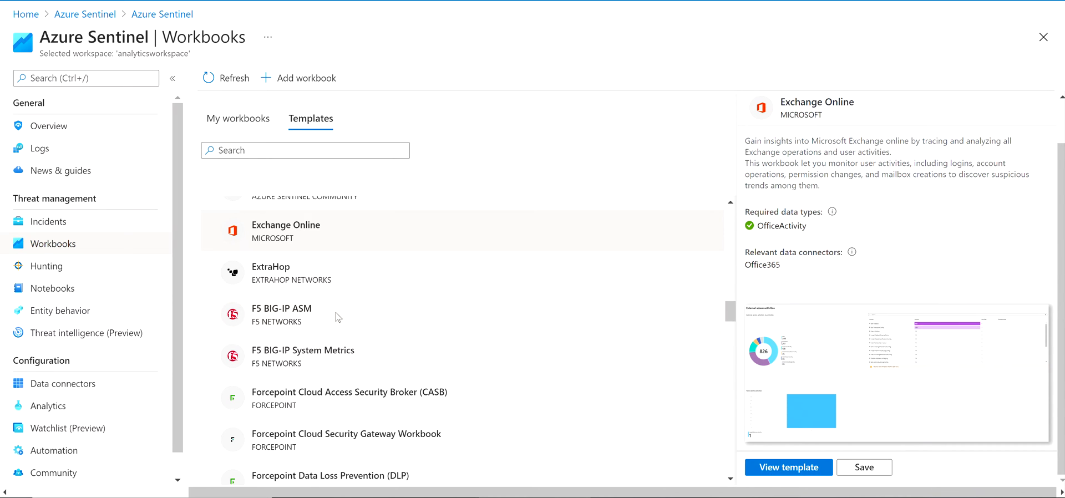
# Open a new workbook in edit mode, view the element types it can hold, and return to the AnalyticsWorkspace overview without saving
pyautogui.click(277, 78)
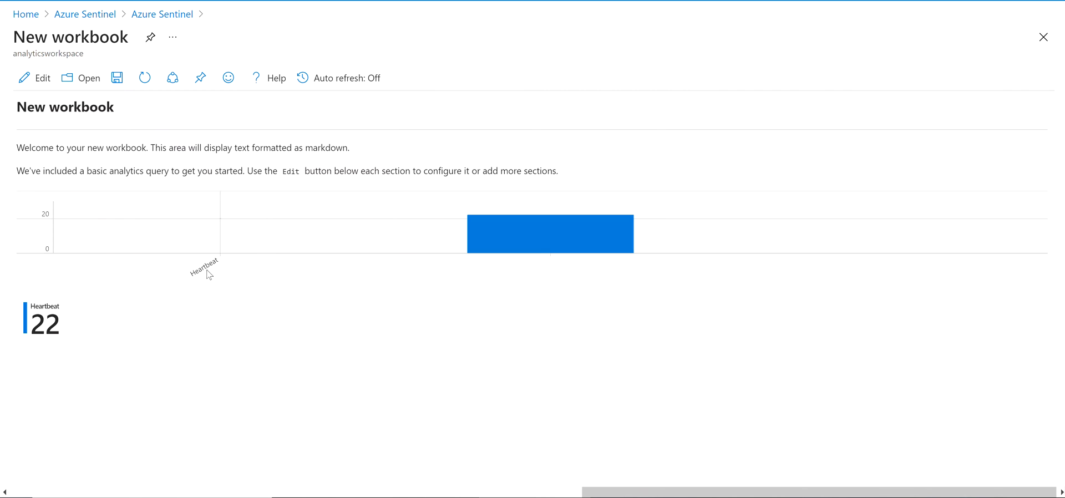
pyautogui.click(25, 83)
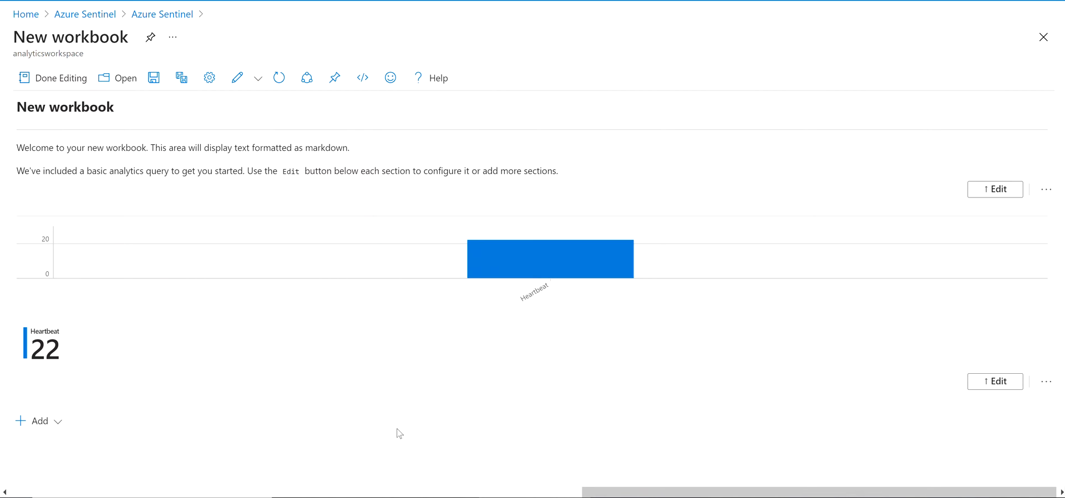
pyautogui.click(39, 432)
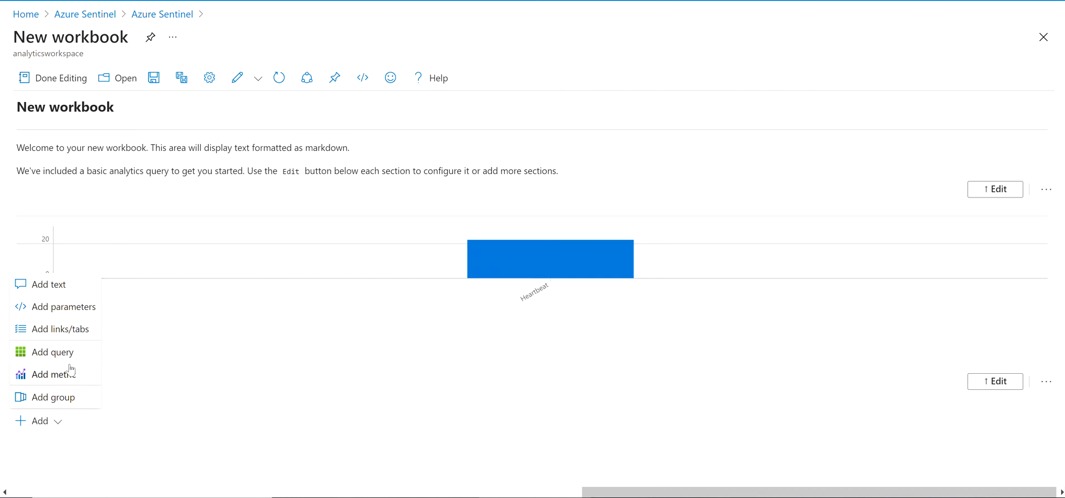
pyautogui.click(153, 435)
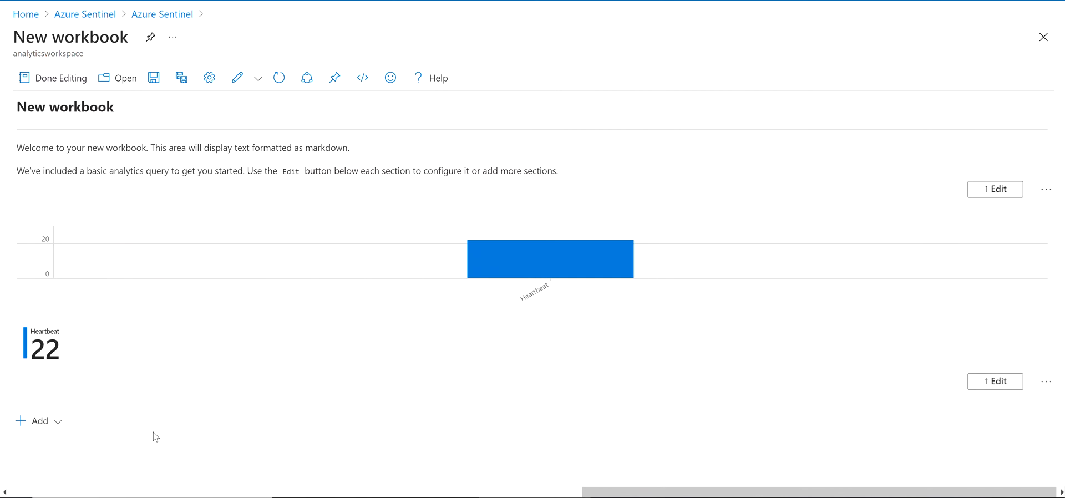
pyautogui.click(92, 16)
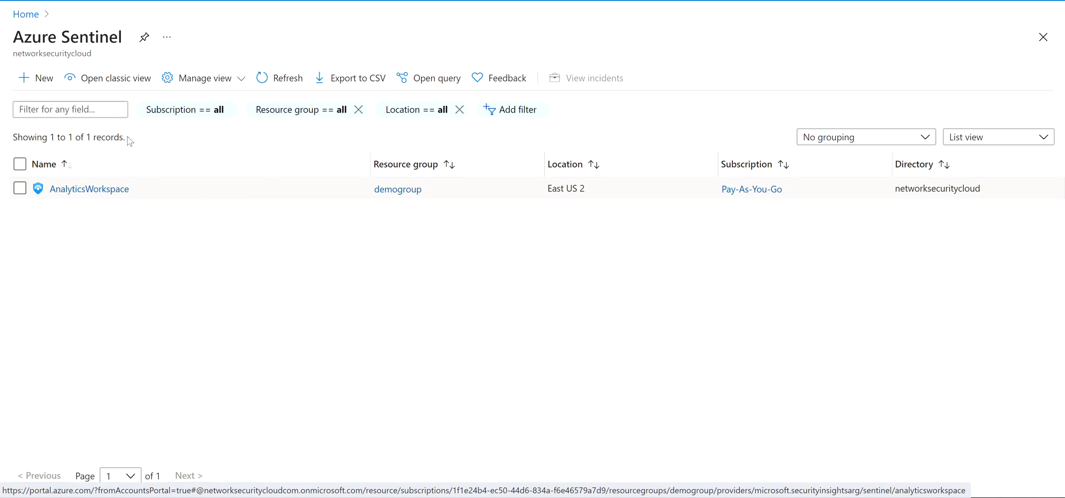
pyautogui.click(90, 188)
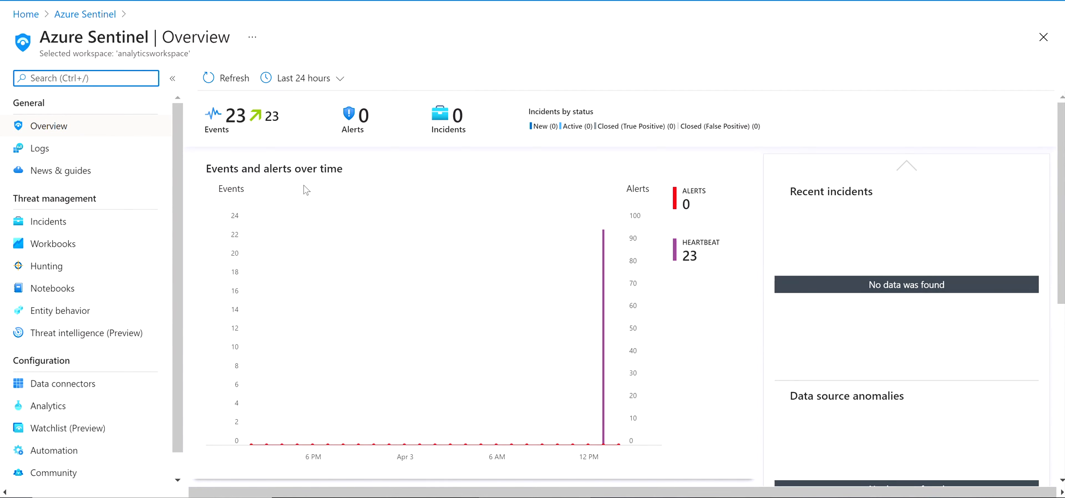
# Look over the hunting queries and run the "Changes made to AWS IAM policy" query
pyautogui.click(51, 269)
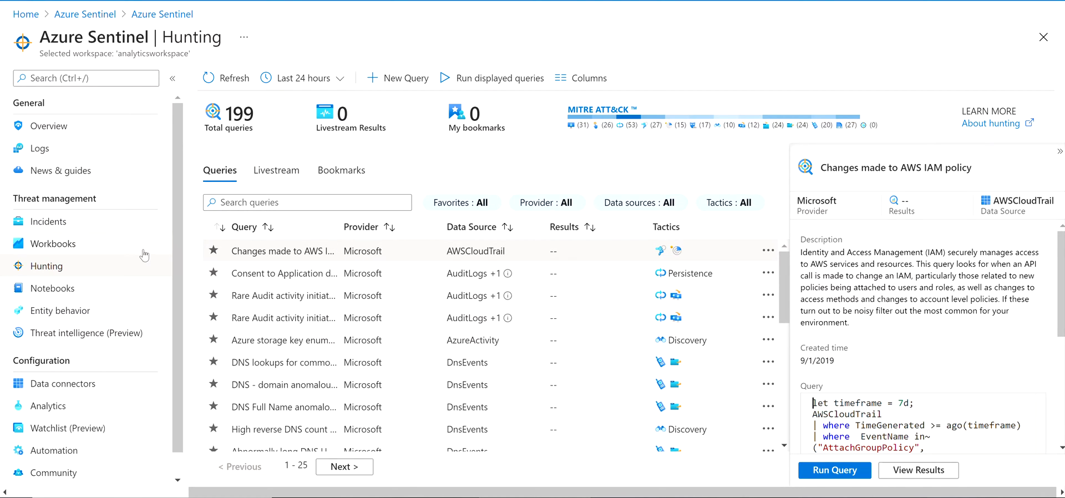
pyautogui.scroll(-5, 255, 324)
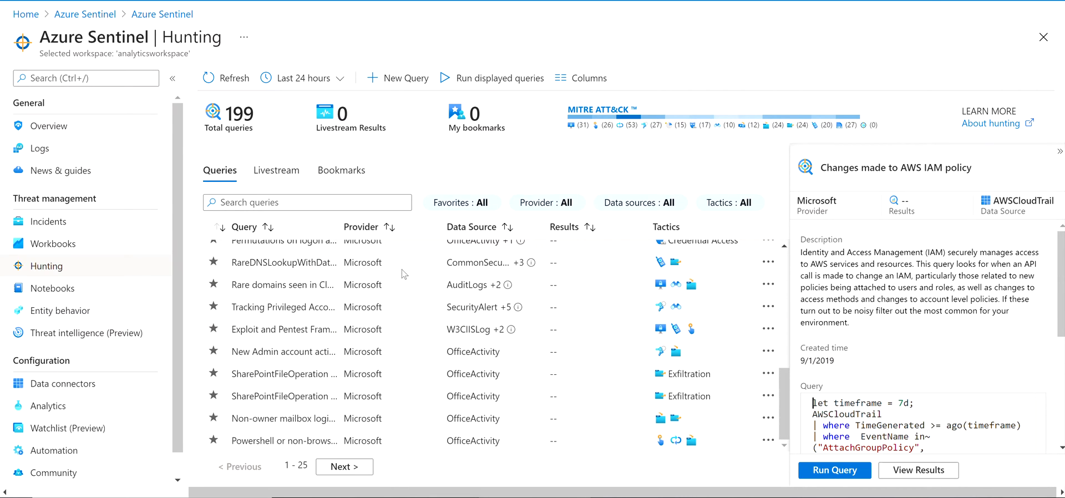
pyautogui.scroll(5, 336, 352)
pyautogui.click(838, 473)
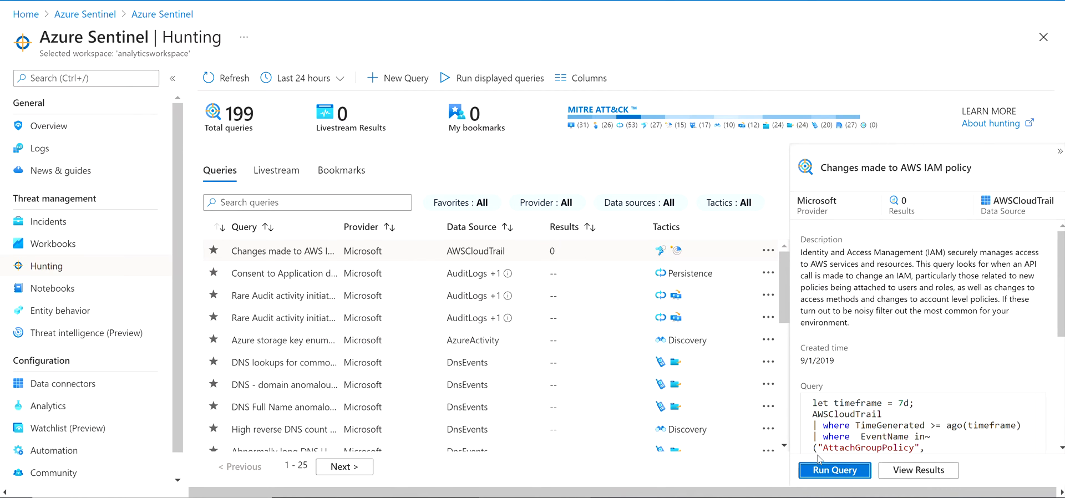
# Run all displayed hunting queries and look through their results
pyautogui.click(493, 78)
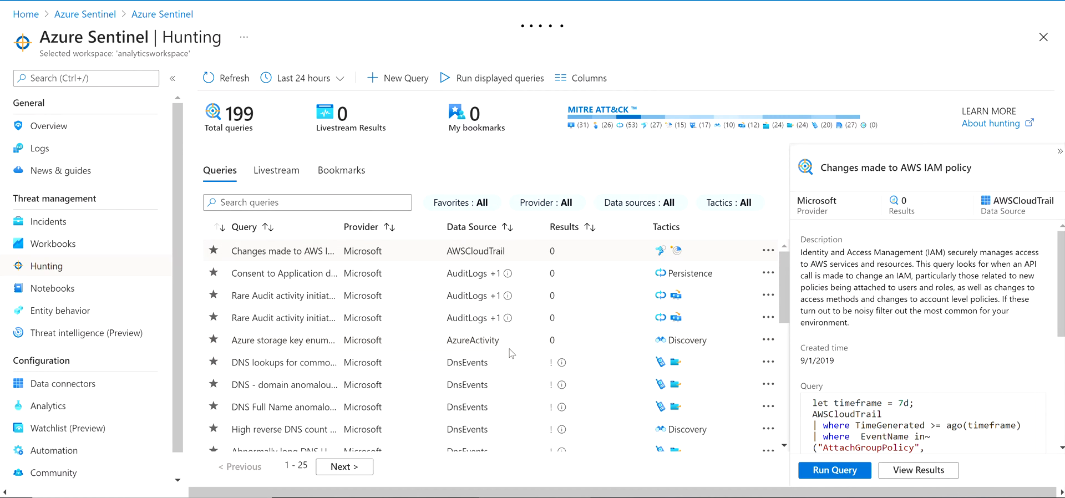
pyautogui.scroll(-5, 443, 377)
pyautogui.scroll(5, 423, 403)
pyautogui.scroll(-5, 488, 340)
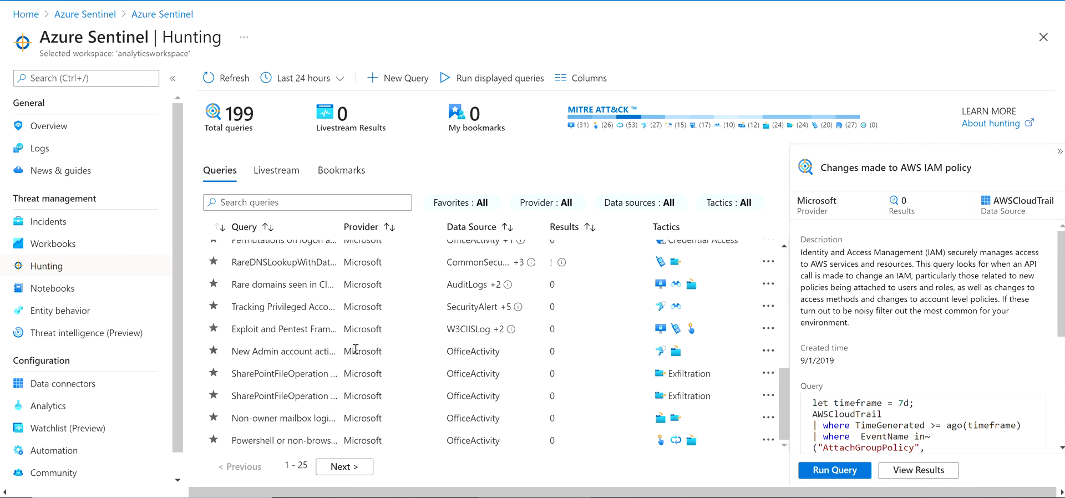
pyautogui.scroll(10, 310, 356)
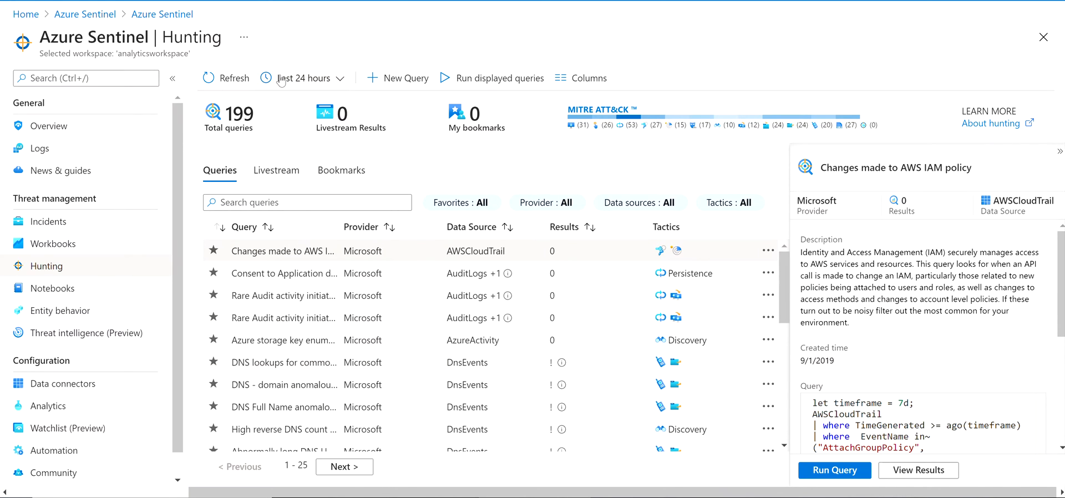
# View the blank form for creating a custom hunting query, leave it unused, and return to the AnalyticsWorkspace overview
pyautogui.click(409, 81)
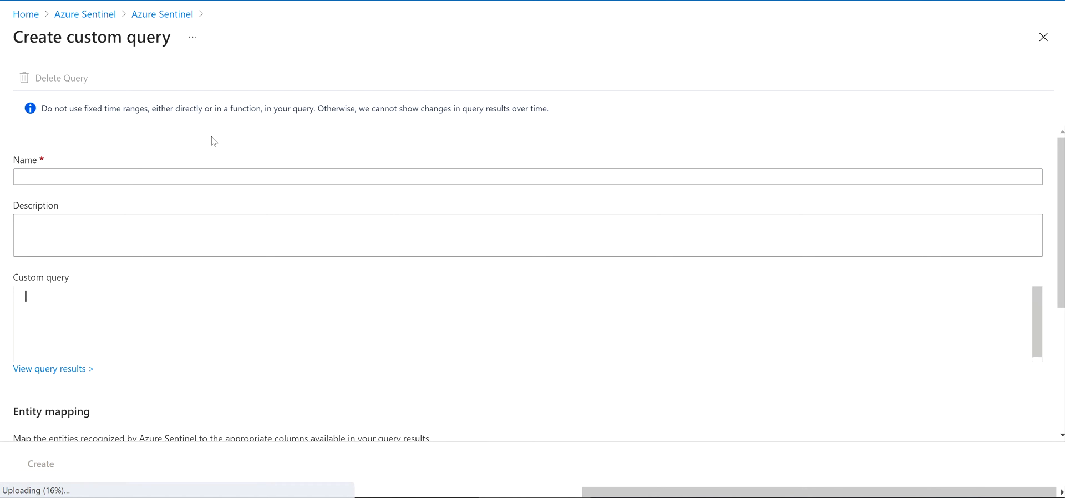
pyautogui.click(89, 15)
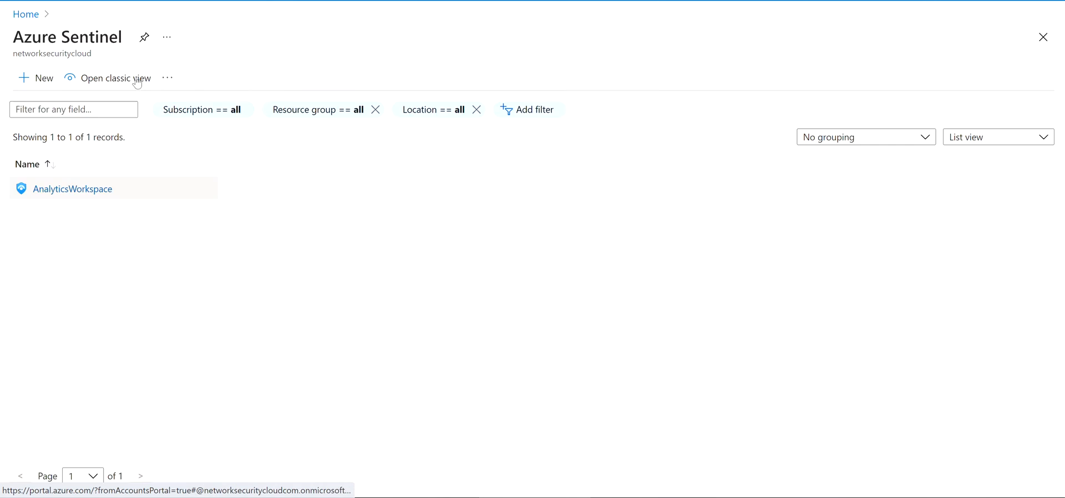
pyautogui.click(80, 190)
# Look at the Entity behavior page with its UEBA option, and at the Threat intelligence (Preview) page
pyautogui.scroll(-1, 67, 327)
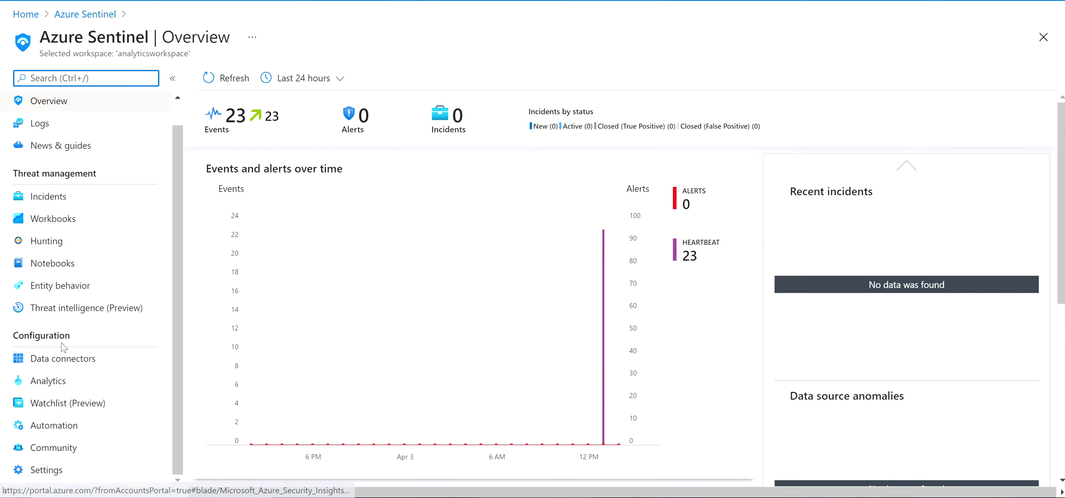
pyautogui.click(44, 295)
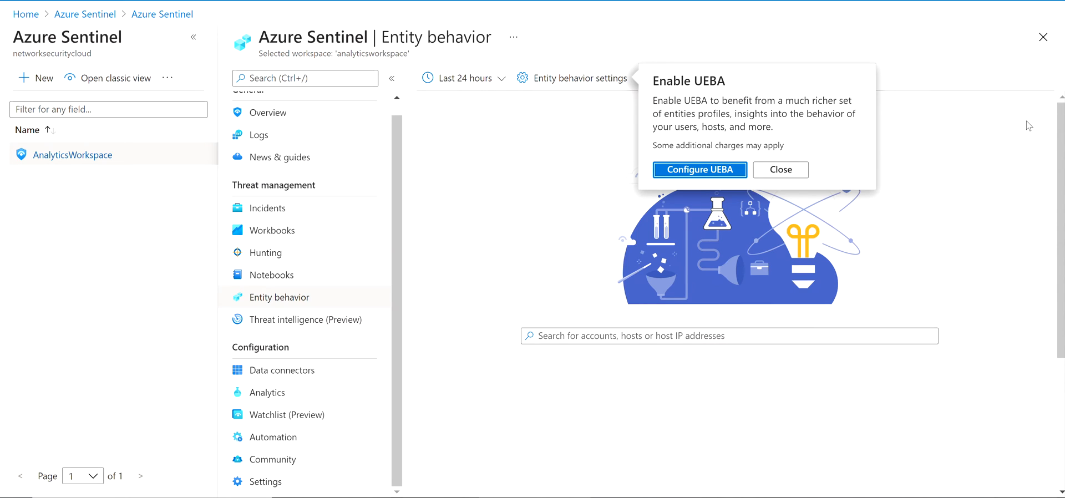
pyautogui.click(66, 15)
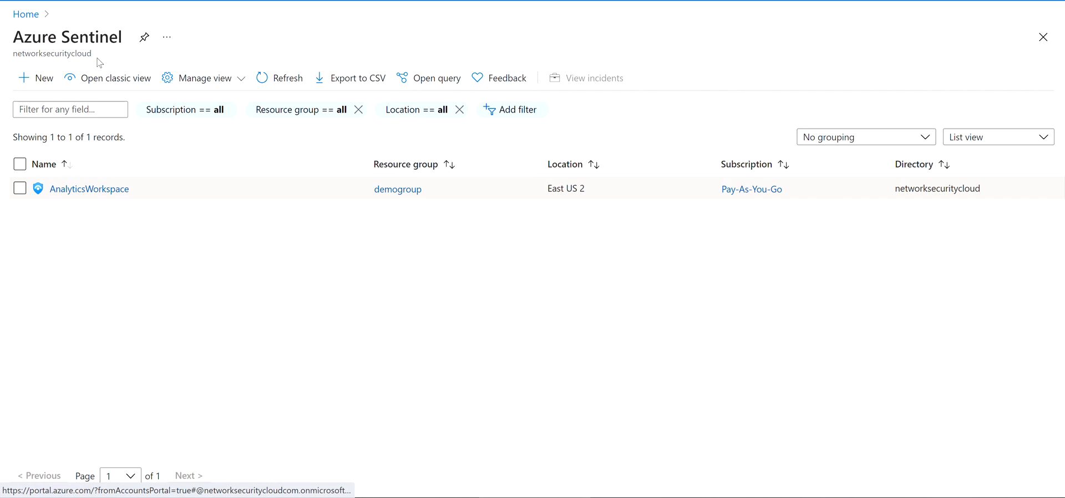
pyautogui.click(64, 189)
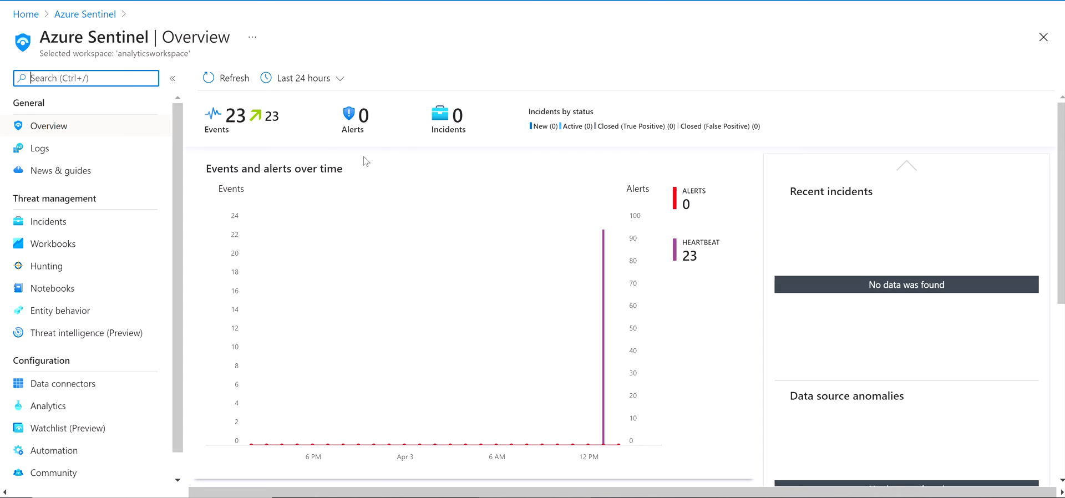
pyautogui.scroll(-1, 25, 356)
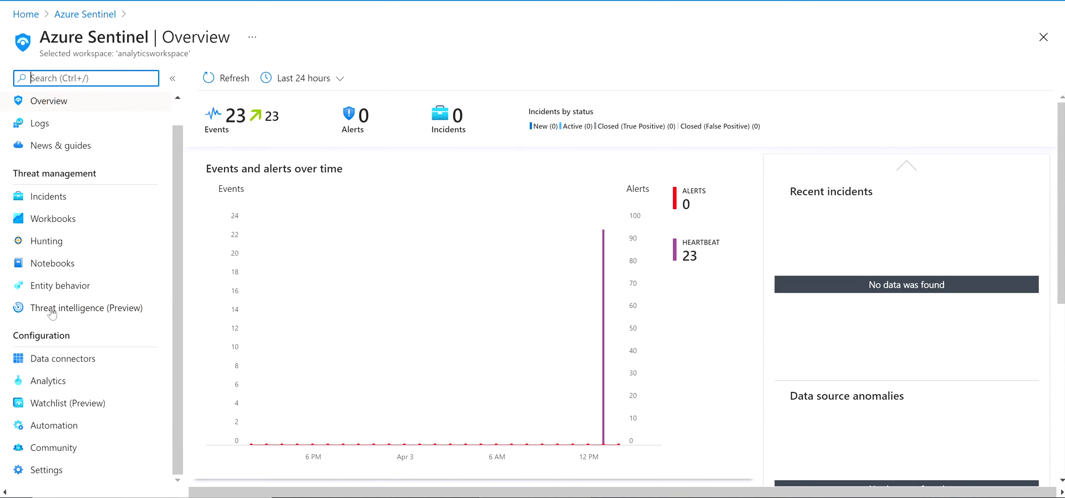
pyautogui.click(52, 312)
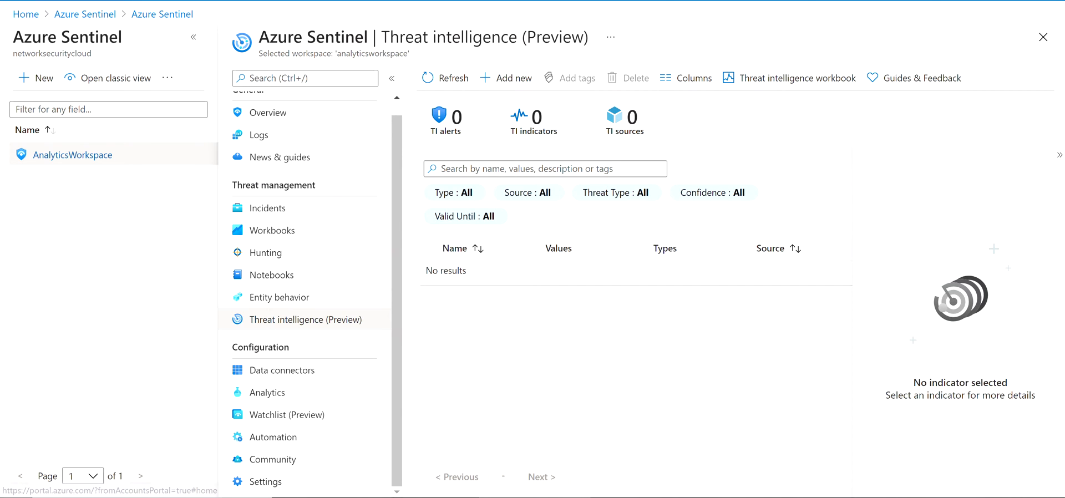
# Open the workspace's data connectors and examine which Microsoft and third-party sources can be connected
pyautogui.click(137, 16)
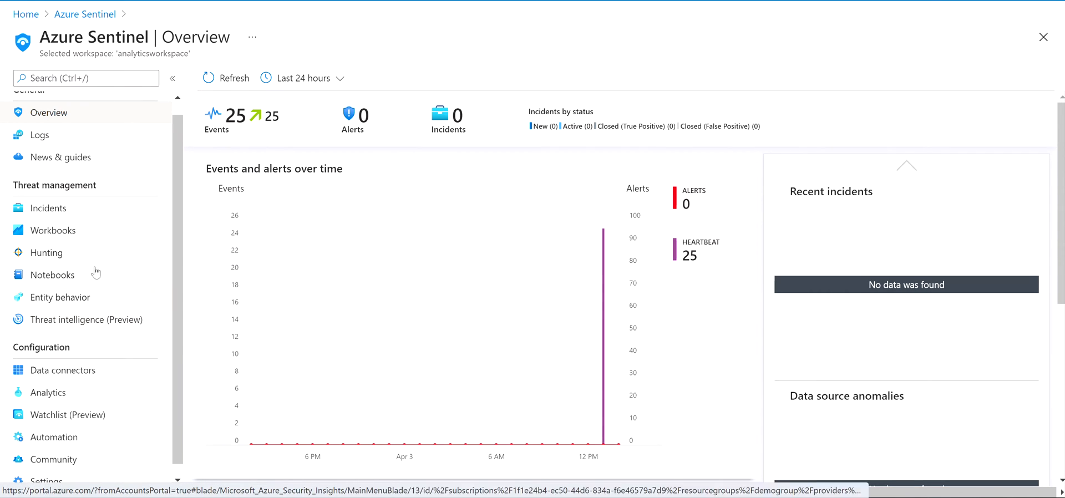
pyautogui.scroll(-1, 56, 383)
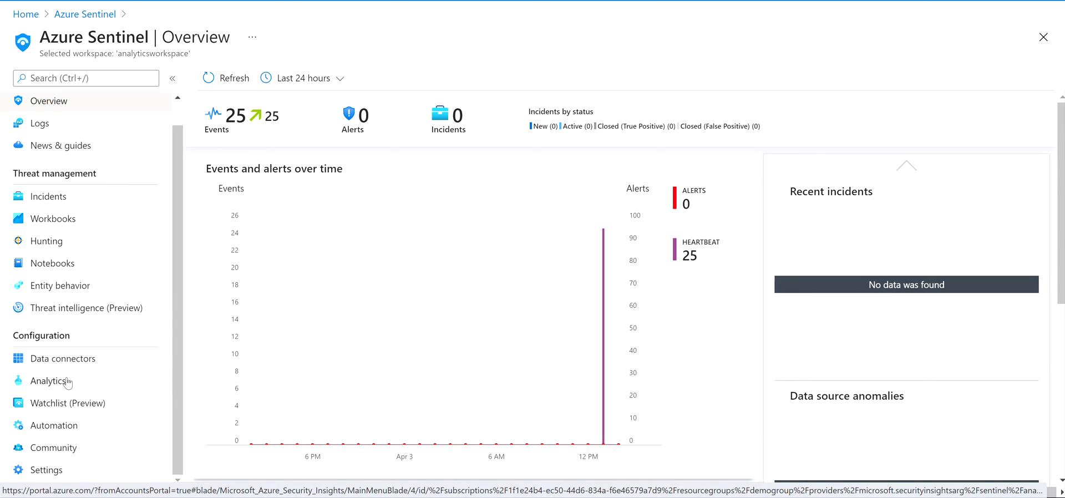
pyautogui.click(69, 367)
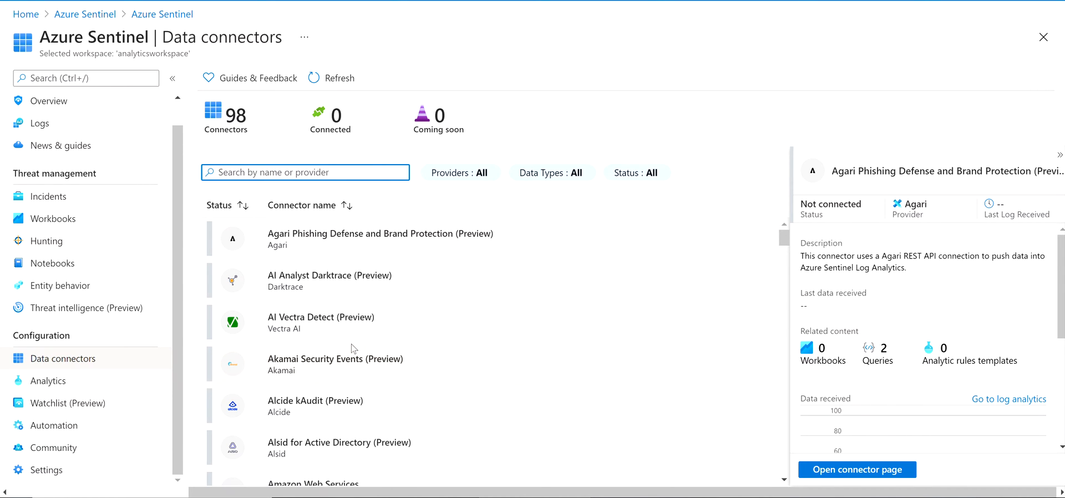
pyautogui.scroll(-5, 351, 345)
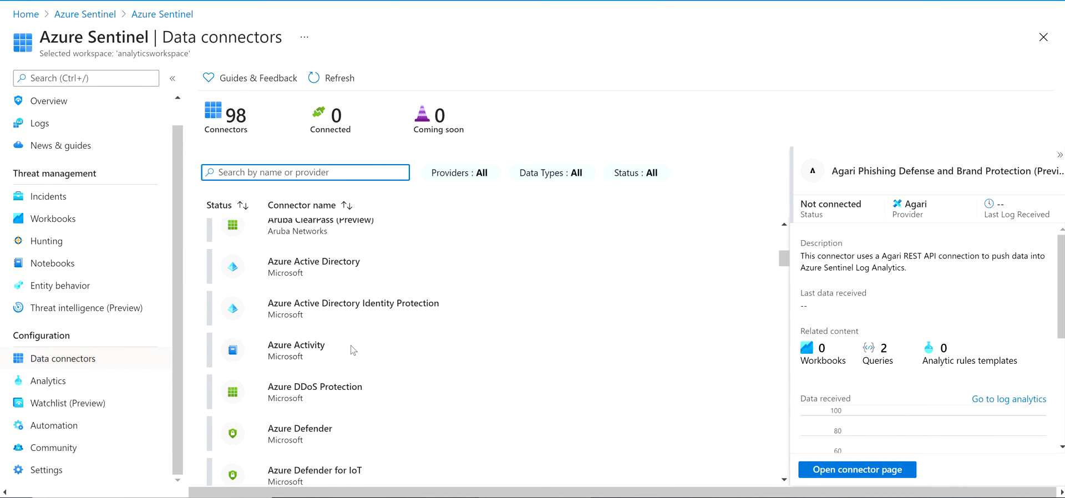
pyautogui.scroll(-5, 351, 350)
pyautogui.scroll(10, 351, 349)
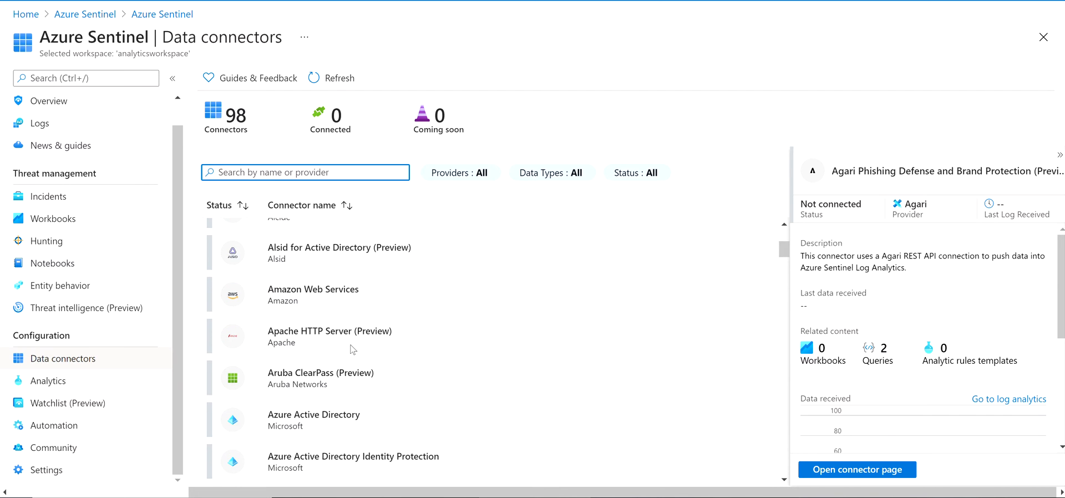
pyautogui.scroll(-12, 351, 349)
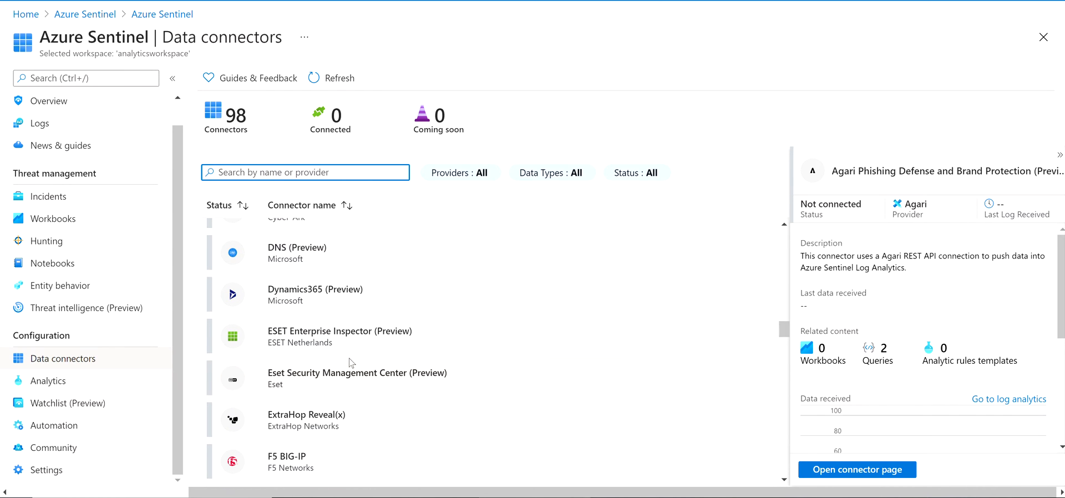
pyautogui.scroll(-5, 355, 355)
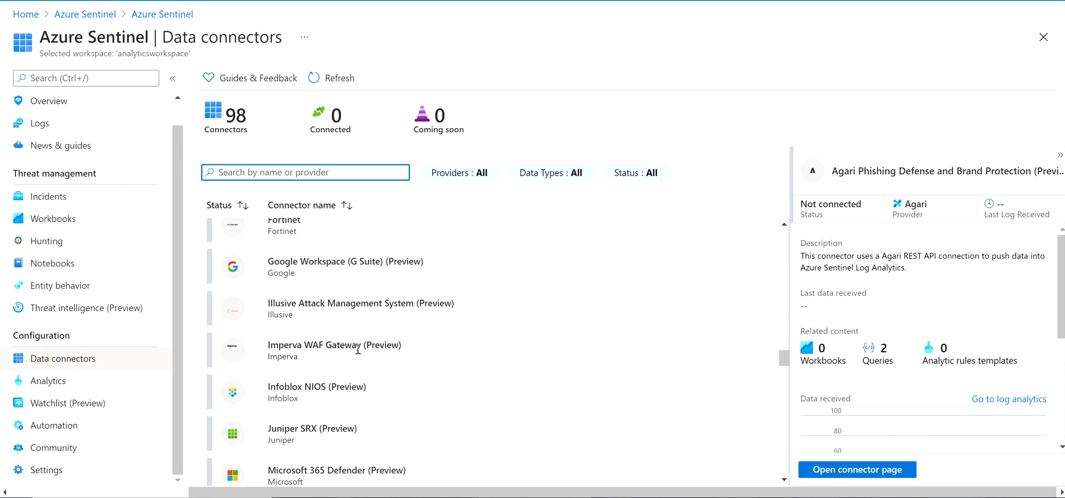
pyautogui.scroll(-5, 358, 351)
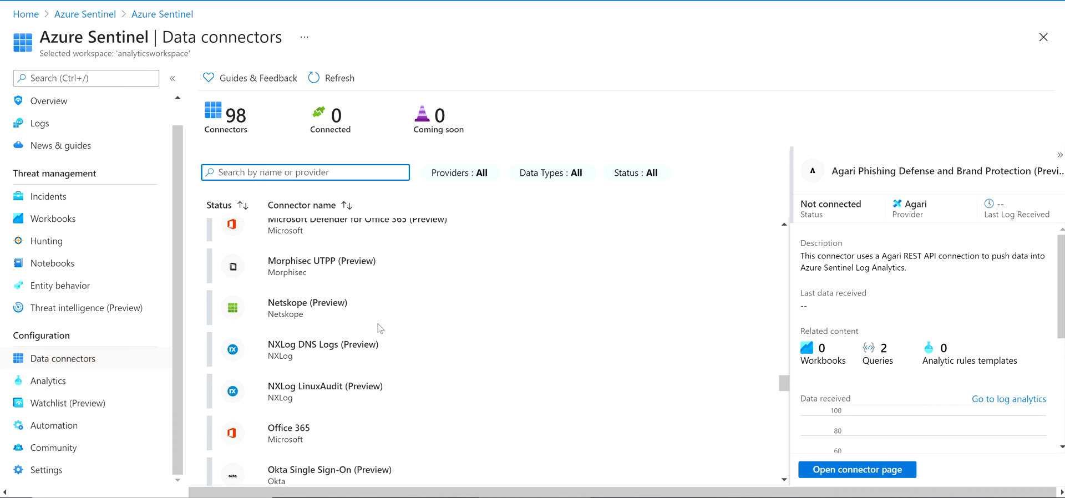
pyautogui.scroll(-5, 354, 368)
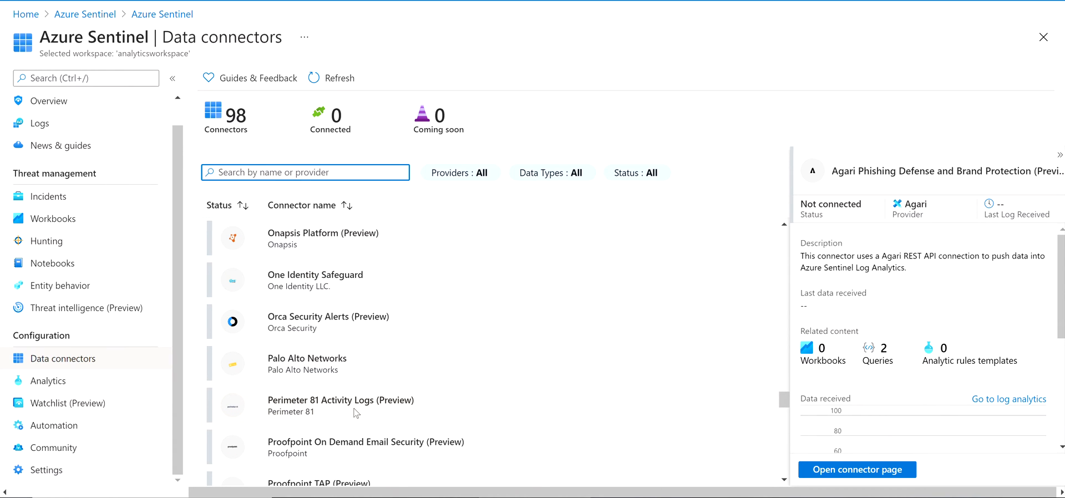
pyautogui.scroll(-7, 356, 412)
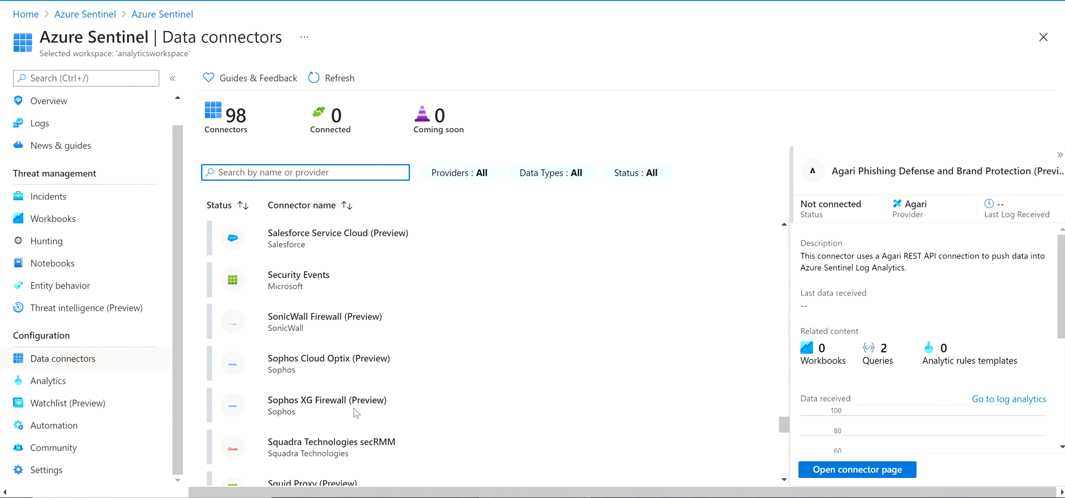
pyautogui.scroll(3, 355, 412)
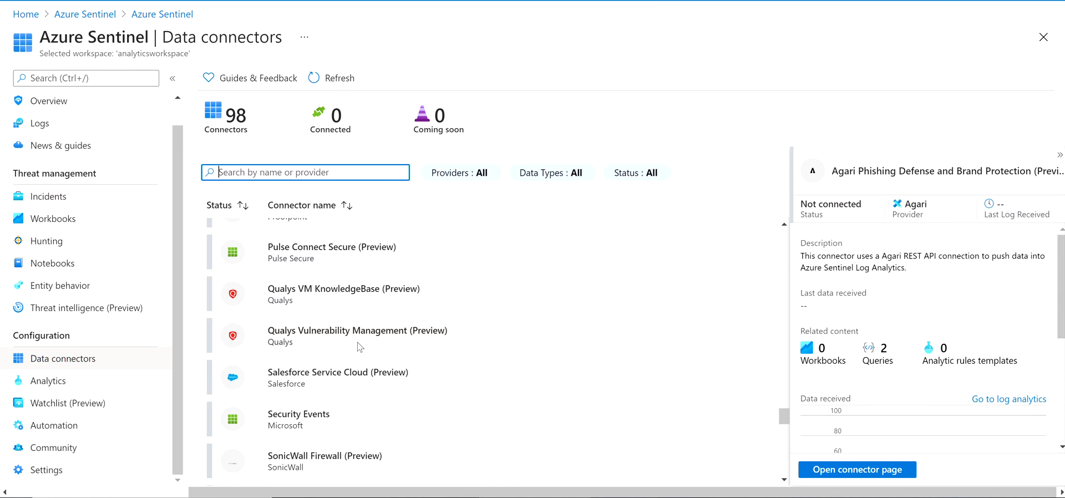
pyautogui.scroll(-6, 358, 346)
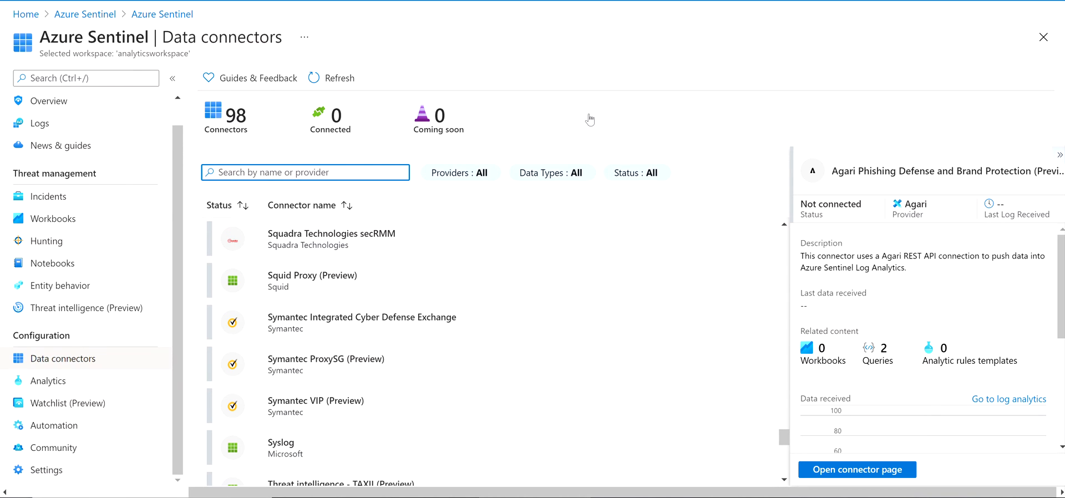
# Examine the full list of available data connectors, from Agari through the Cisco, Microsoft, Symantec, Syslog and threat intelligence entries
pyautogui.scroll(20, 274, 344)
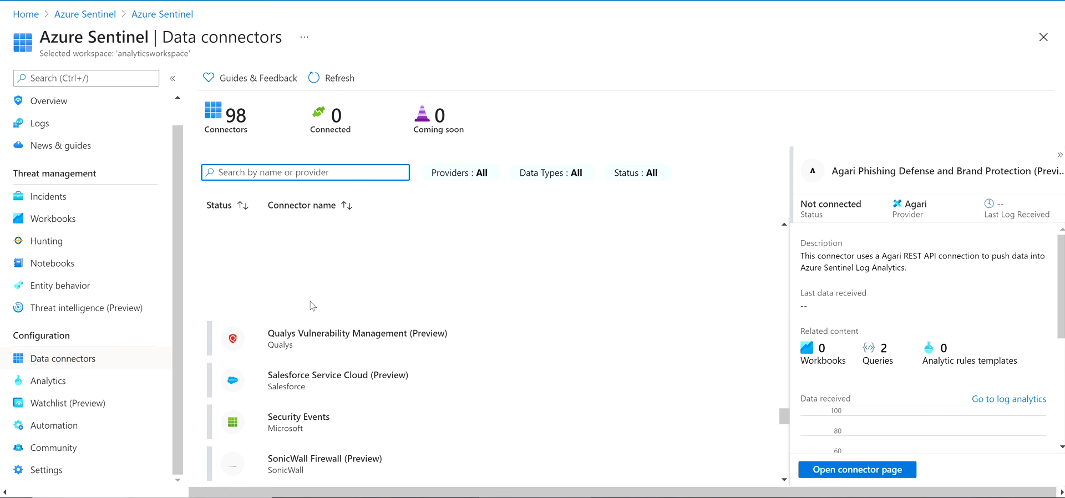
pyautogui.scroll(15, 311, 273)
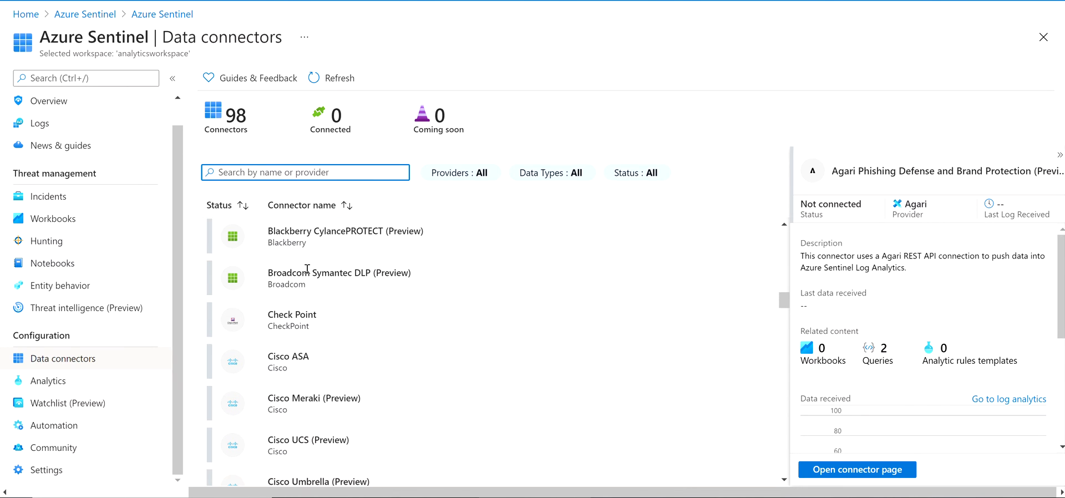
pyautogui.scroll(5, 305, 269)
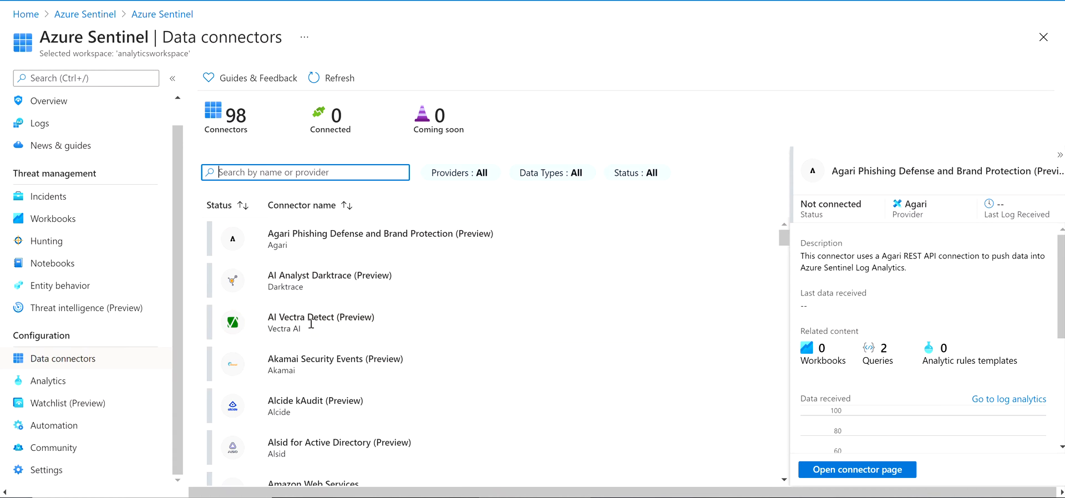
pyautogui.scroll(-10, 324, 350)
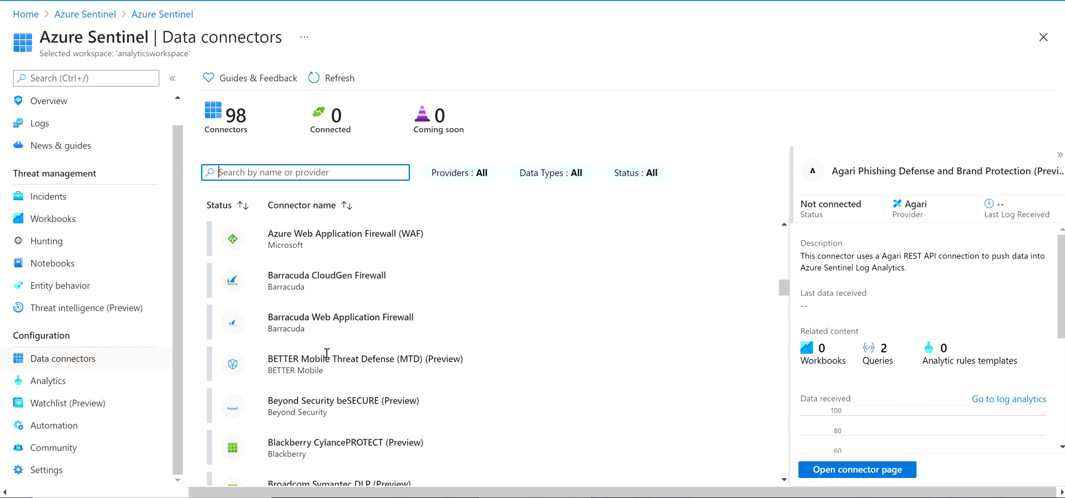
pyautogui.scroll(-5, 327, 358)
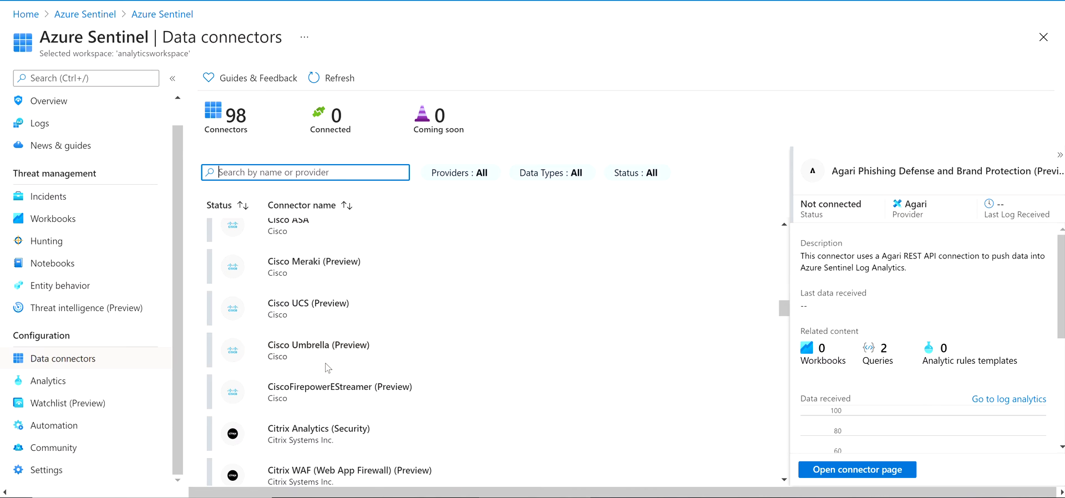
pyautogui.scroll(3, 300, 294)
pyautogui.scroll(-3, 305, 366)
pyautogui.scroll(1, 294, 341)
pyautogui.scroll(-3, 290, 333)
pyautogui.scroll(-10, 289, 346)
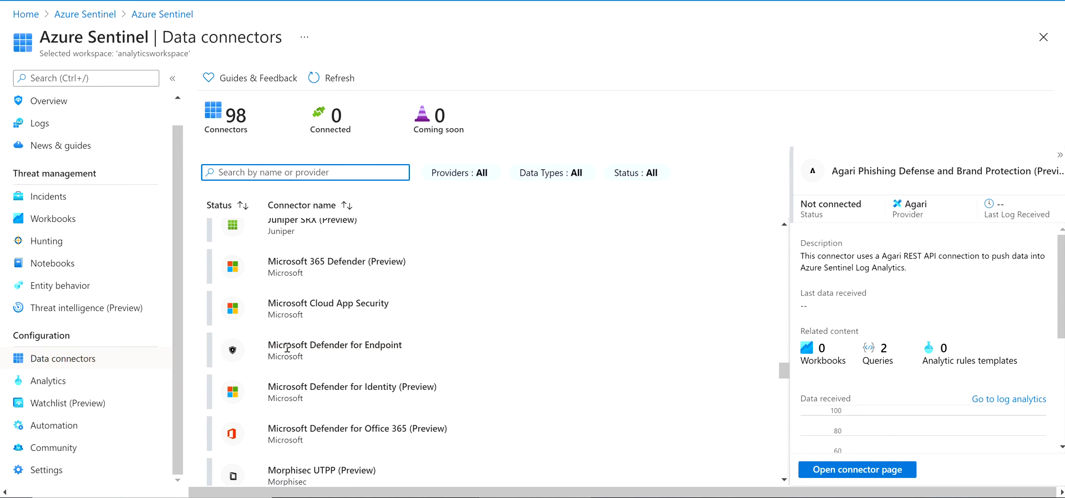
pyautogui.scroll(-5, 287, 348)
pyautogui.scroll(-5, 292, 353)
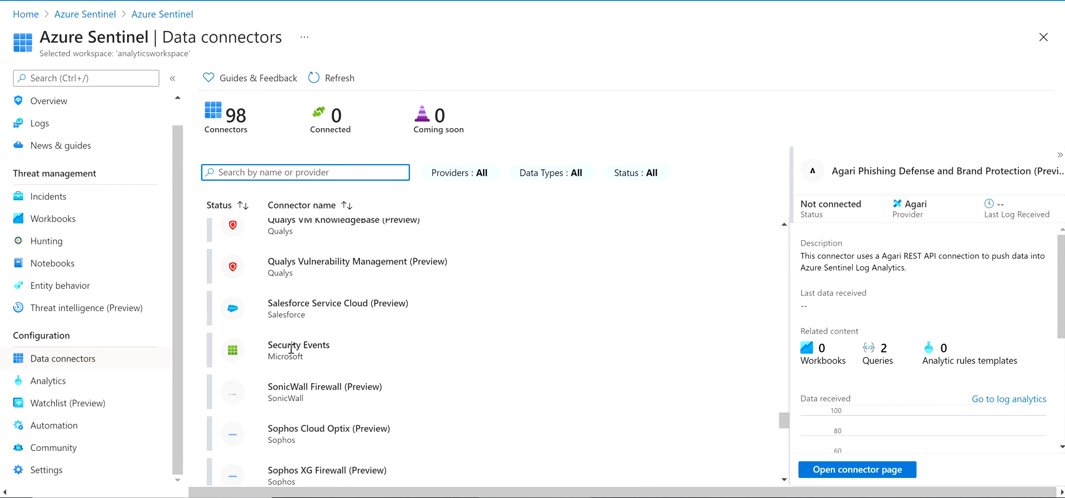
pyautogui.scroll(-5, 291, 353)
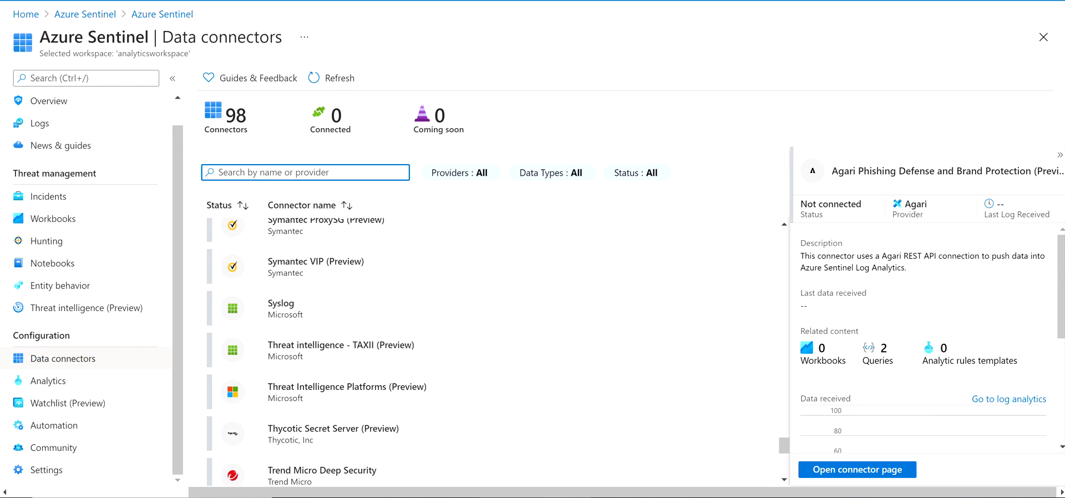
# View the workspace's active analytics rules and read the Automation page's description of automation rules and playbooks
pyautogui.click(51, 380)
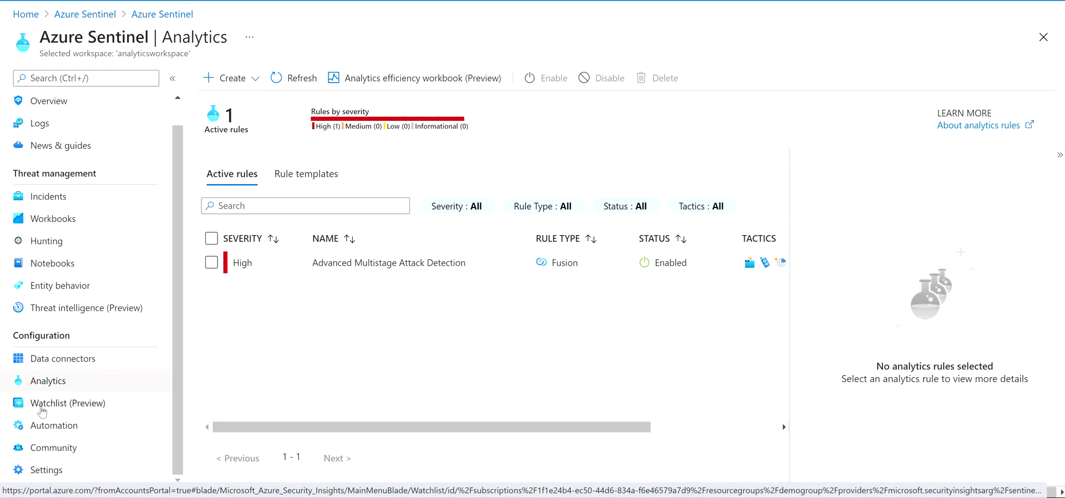
pyautogui.click(55, 427)
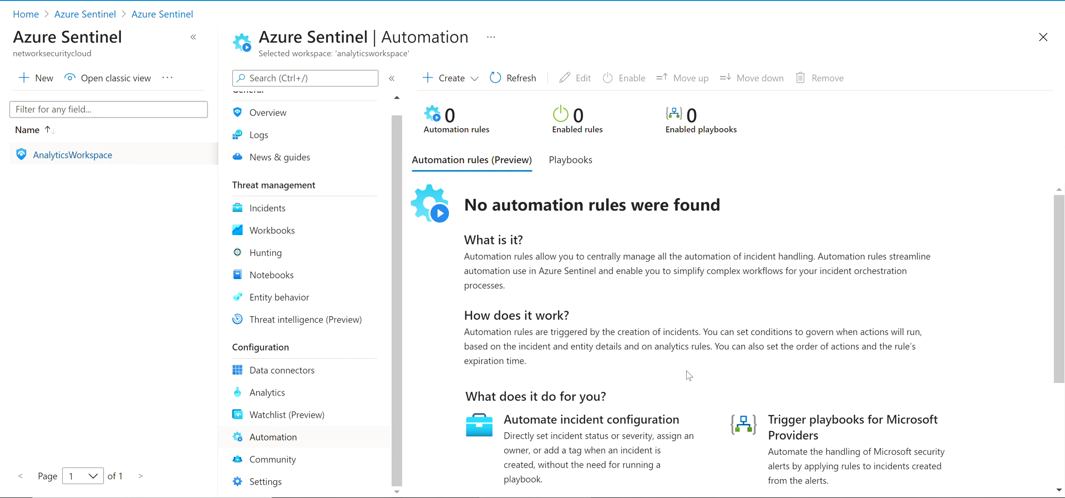
pyautogui.scroll(-3, 688, 374)
pyautogui.scroll(3, 693, 407)
pyautogui.scroll(-3, 690, 409)
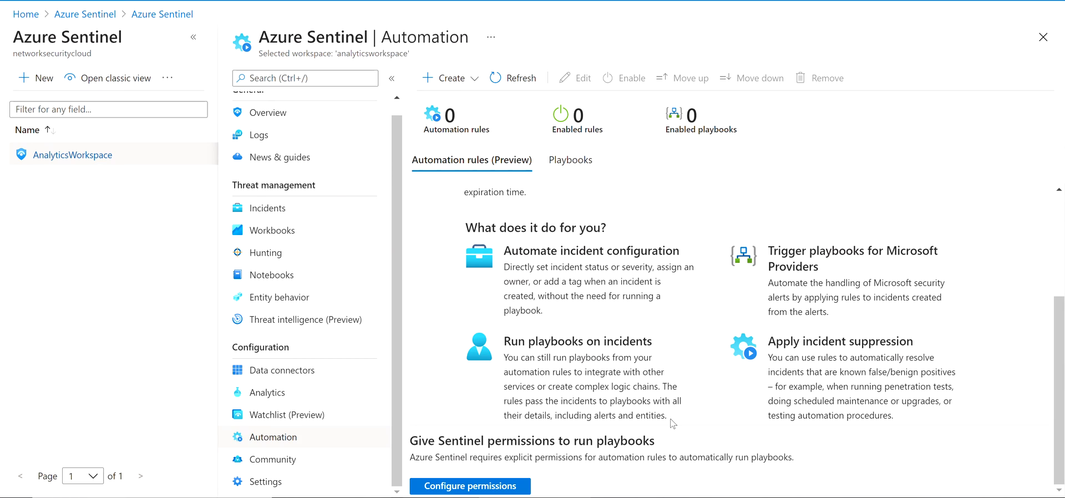
pyautogui.scroll(3, 671, 421)
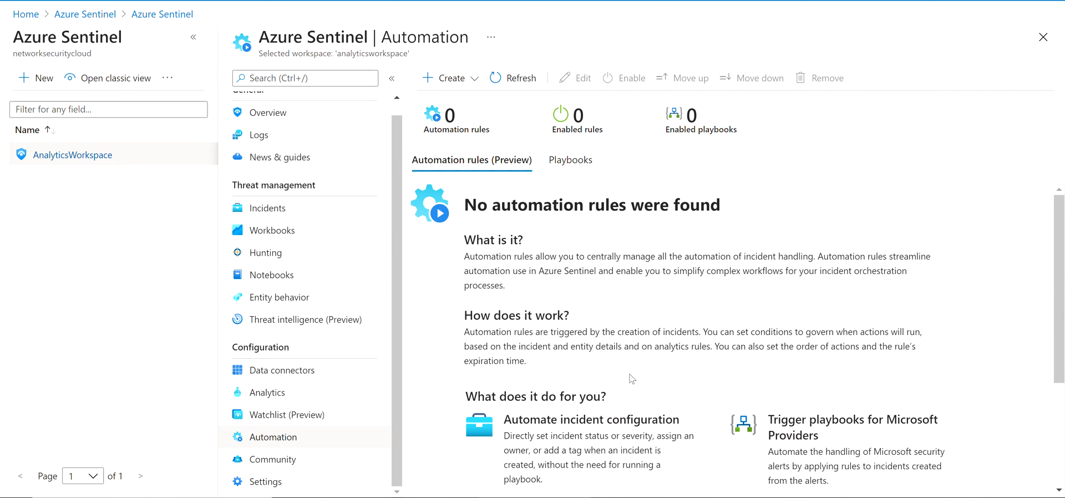
pyautogui.scroll(-3, 629, 378)
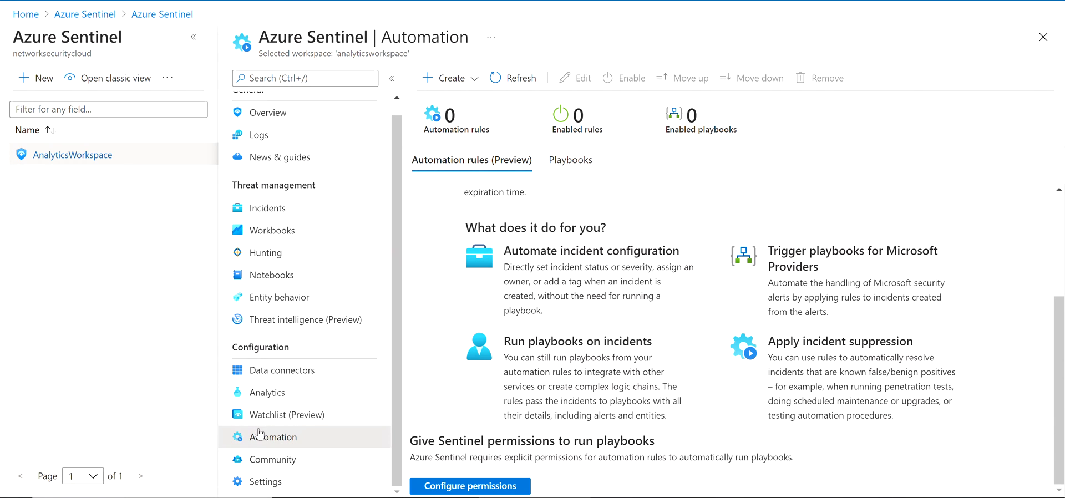
# Look at the Azure Sentinel Community page and the pricing tiers in the workspace's Sentinel settings
pyautogui.click(264, 456)
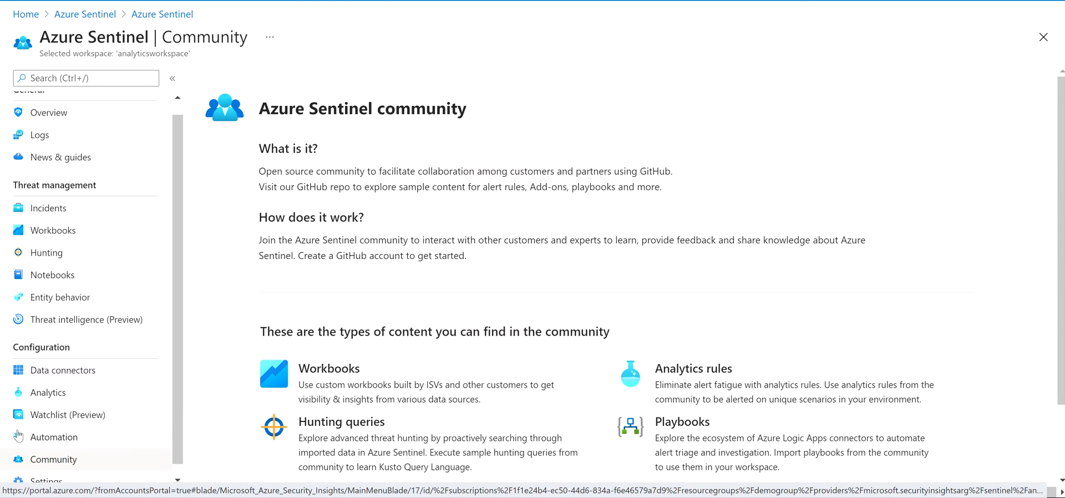
pyautogui.scroll(-1, 29, 447)
pyautogui.click(42, 468)
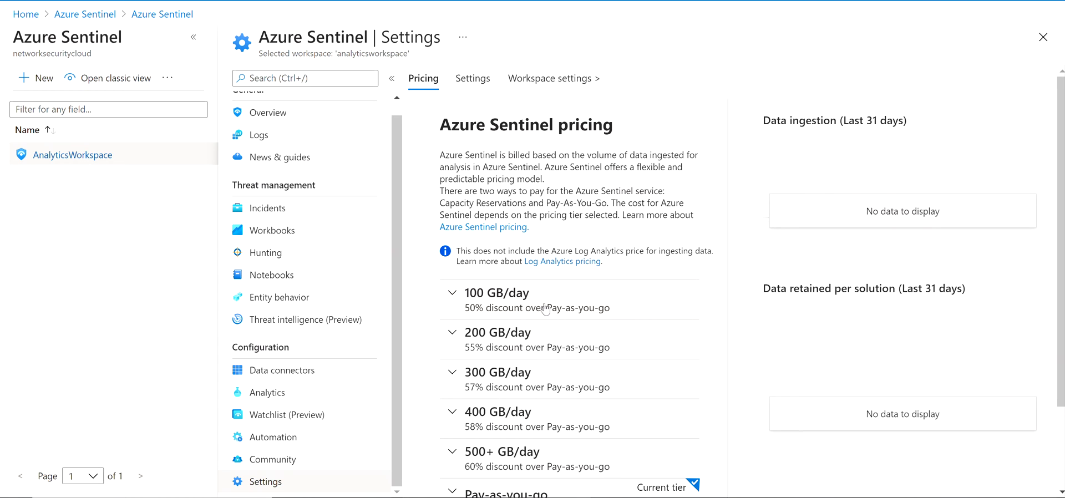
# Reopen AnalyticsWorkspace from the Azure Sentinel list, search its data connectors for "office", and open the Office 365 connector page
pyautogui.click(86, 15)
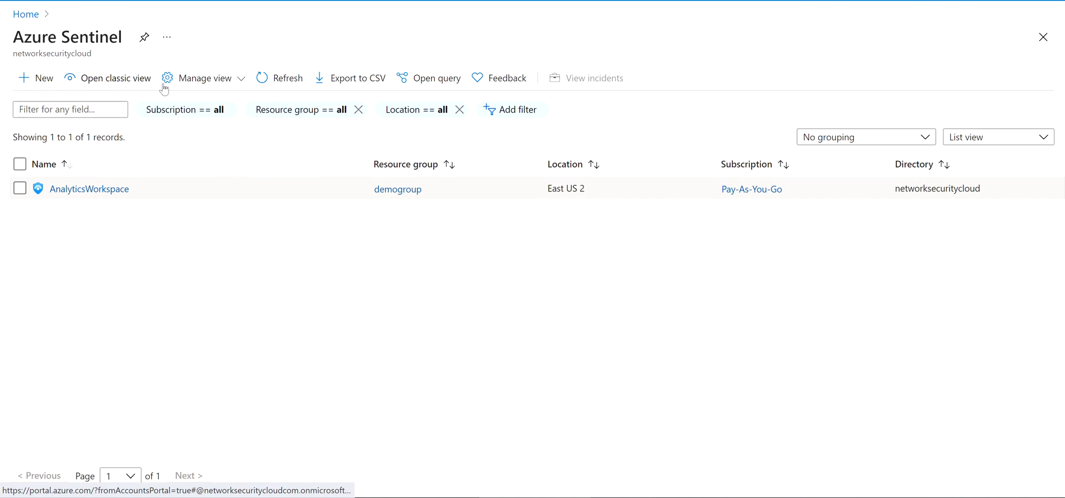
pyautogui.click(86, 189)
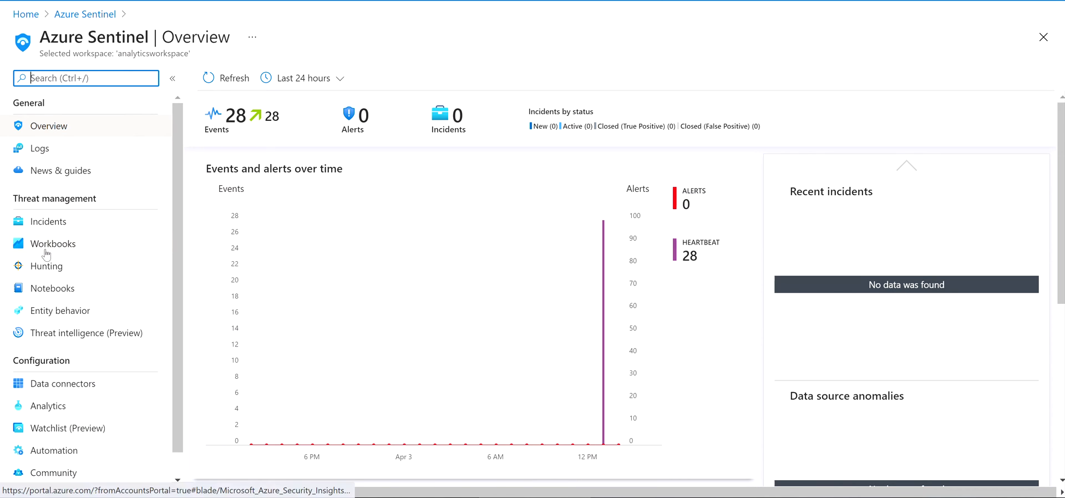
pyautogui.click(49, 384)
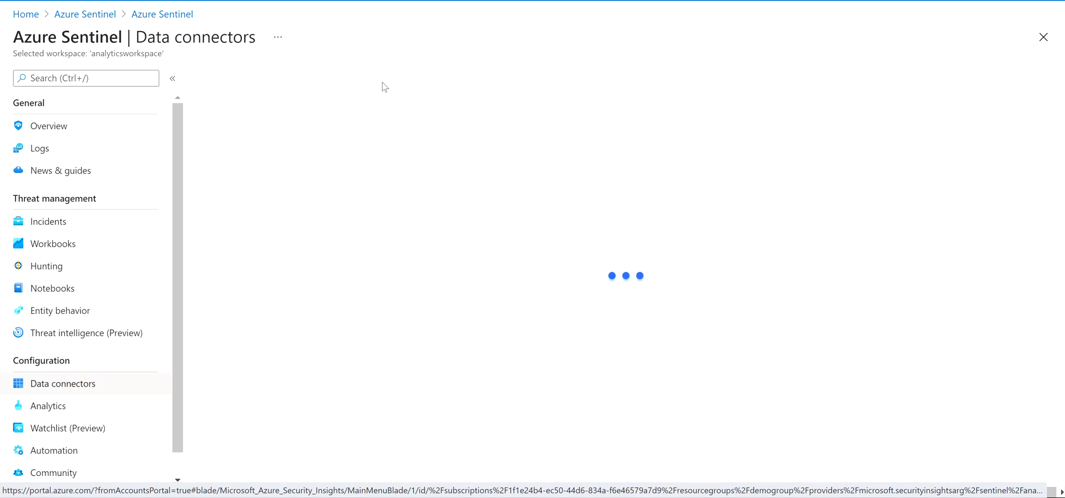
pyautogui.write('office')
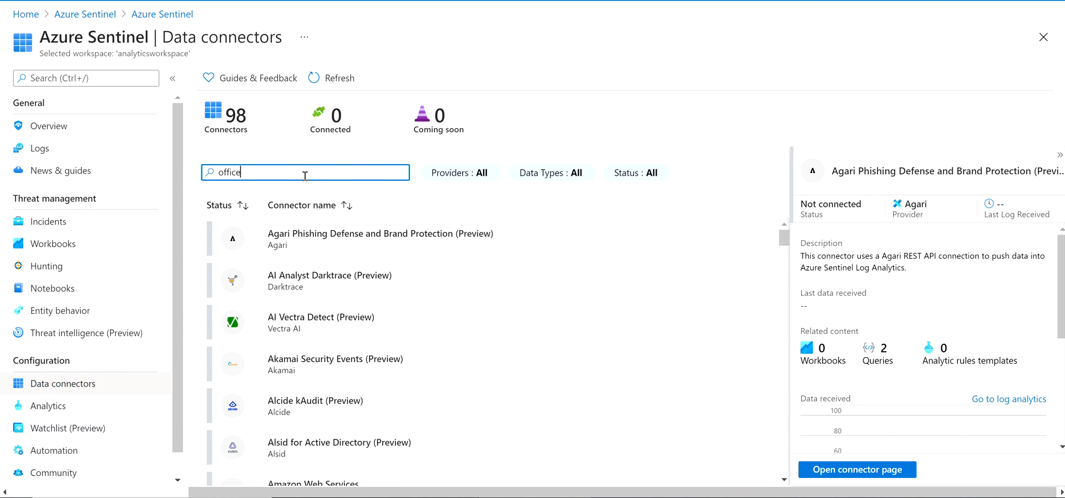
pyautogui.click(327, 288)
pyautogui.click(852, 475)
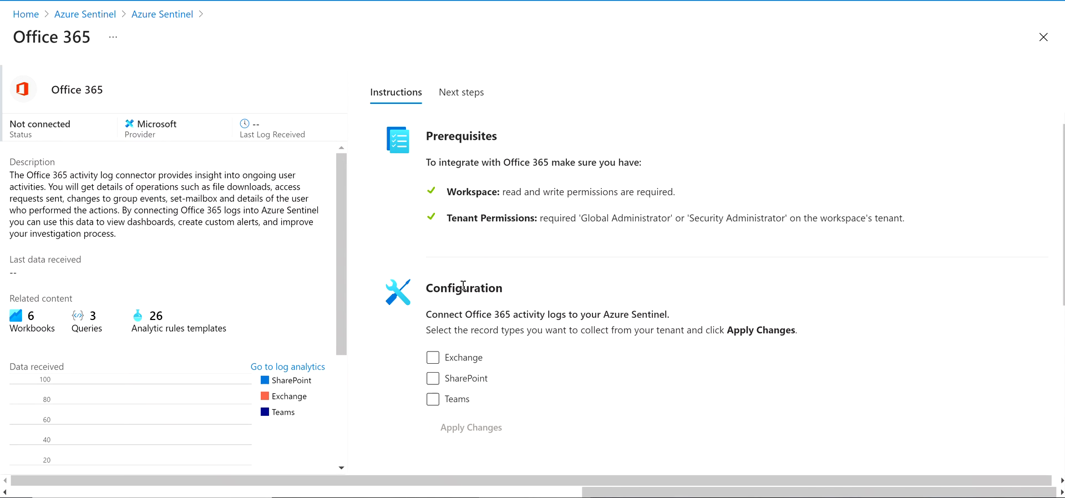
# Check the Office 365 connector's prerequisites, select the Exchange, SharePoint and Teams record types, and apply the changes
pyautogui.moveTo(507, 193); pyautogui.dragTo(676, 195)
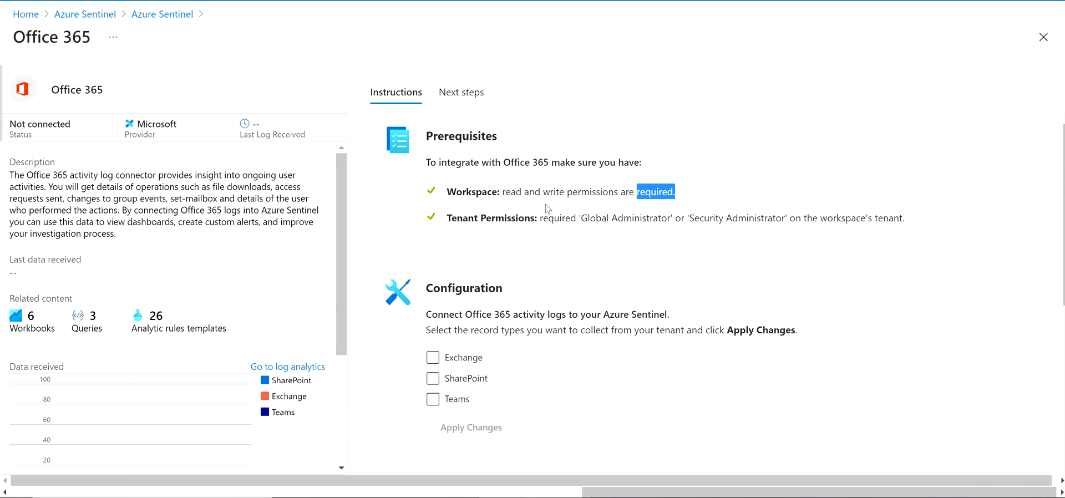
pyautogui.moveTo(544, 219); pyautogui.dragTo(863, 218)
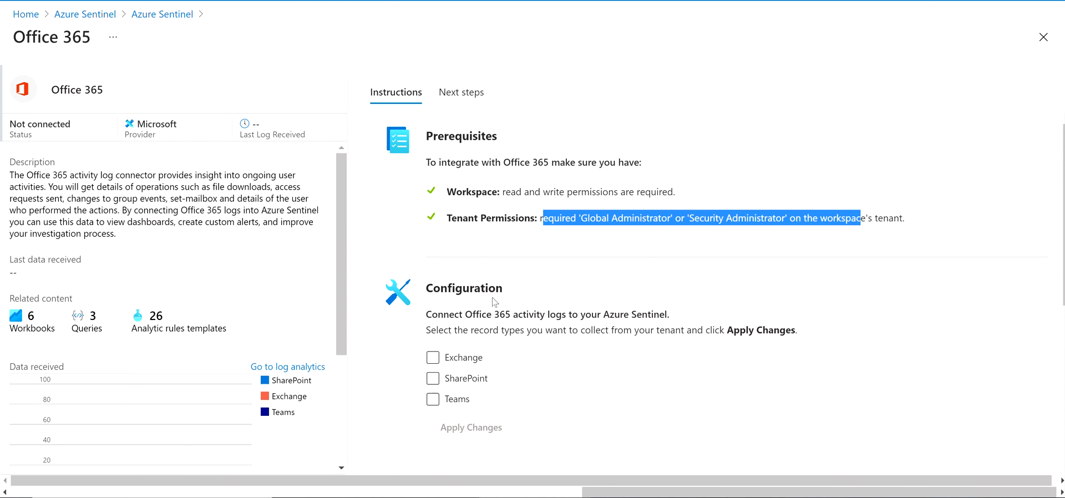
pyautogui.click(432, 357)
pyautogui.click(433, 380)
pyautogui.click(433, 400)
pyautogui.scroll(-5, 452, 385)
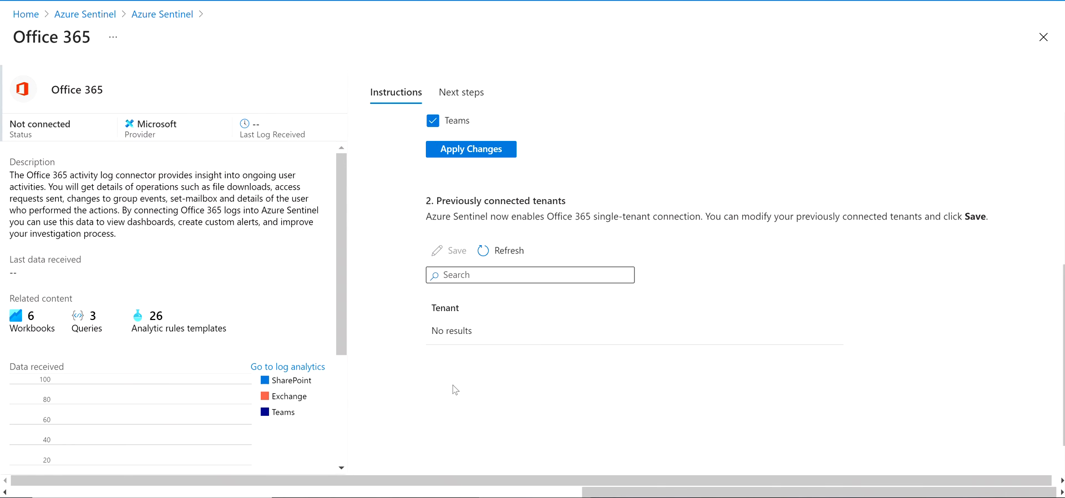
pyautogui.scroll(3, 472, 344)
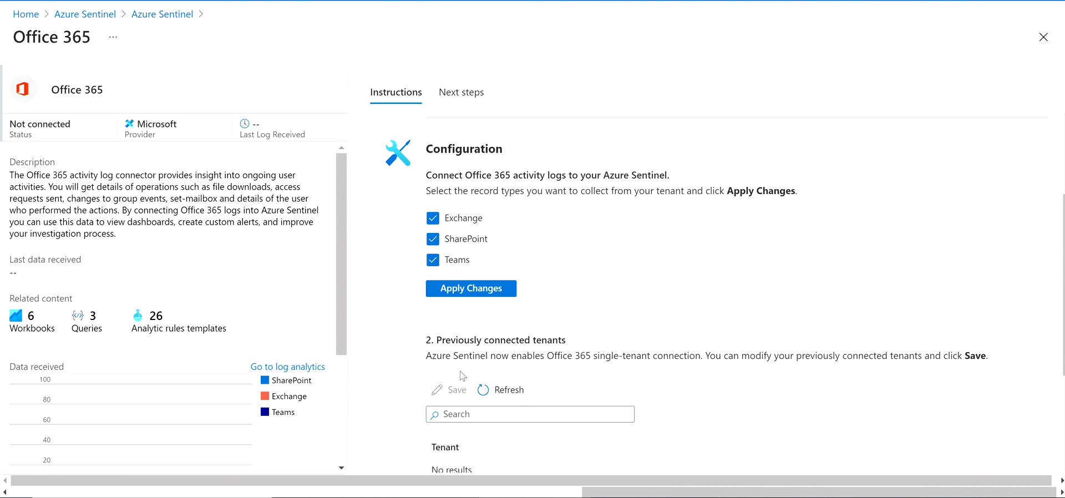
pyautogui.scroll(-3, 463, 376)
pyautogui.scroll(2, 464, 377)
pyautogui.click(510, 321)
pyautogui.scroll(3, 470, 355)
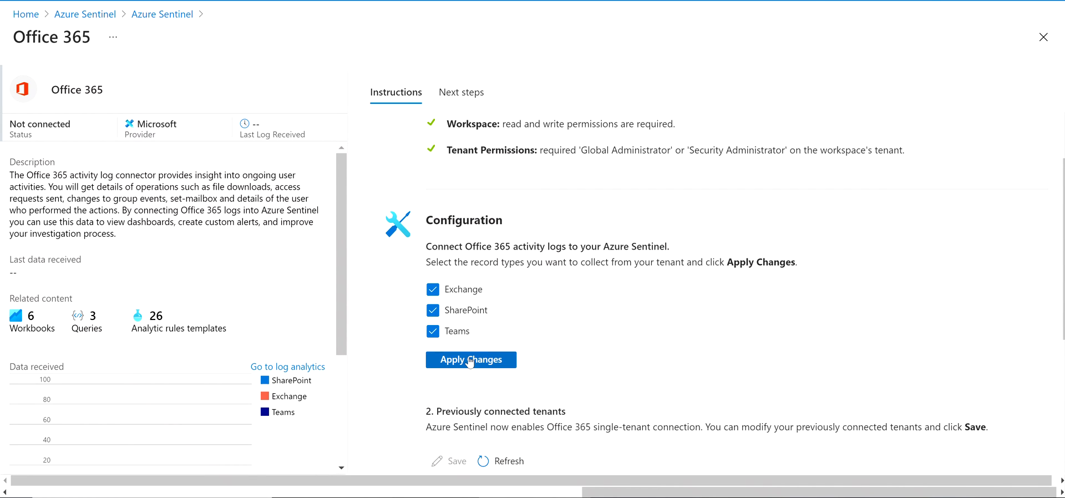
pyautogui.scroll(1, 470, 362)
pyautogui.click(470, 427)
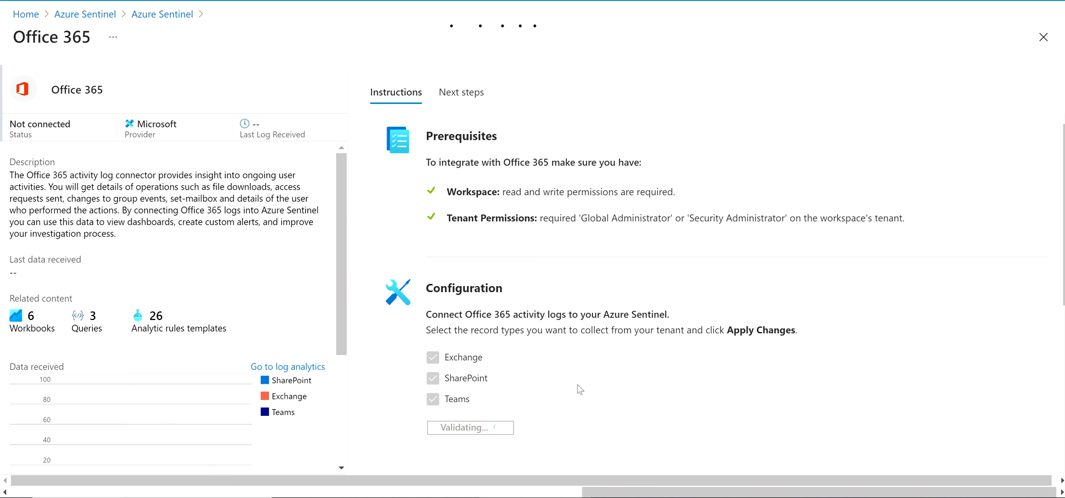
pyautogui.scroll(-5, 520, 343)
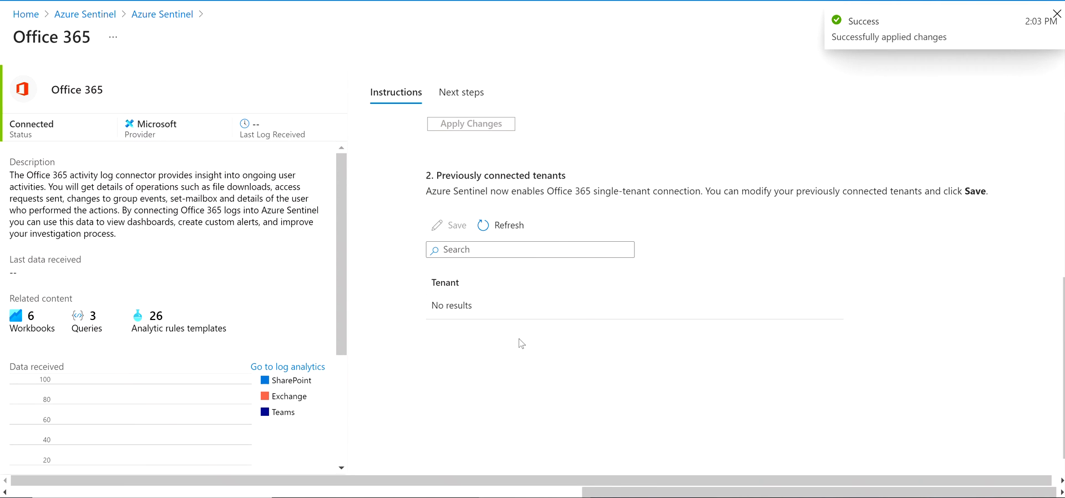
pyautogui.scroll(5, 519, 342)
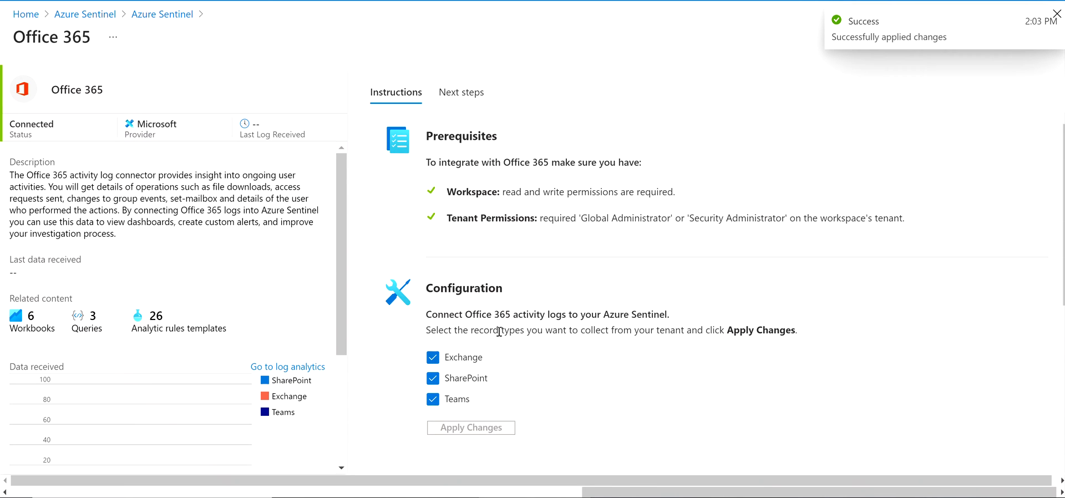
# Review the Office 365 connector's next steps, including its recommended workbooks and sample queries
pyautogui.click(462, 100)
pyautogui.scroll(-3, 501, 251)
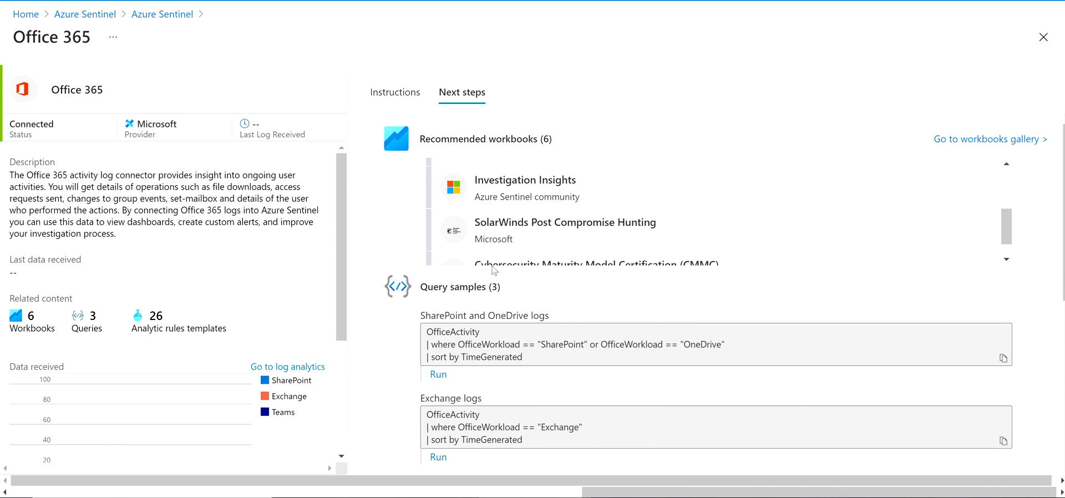
pyautogui.scroll(5, 475, 250)
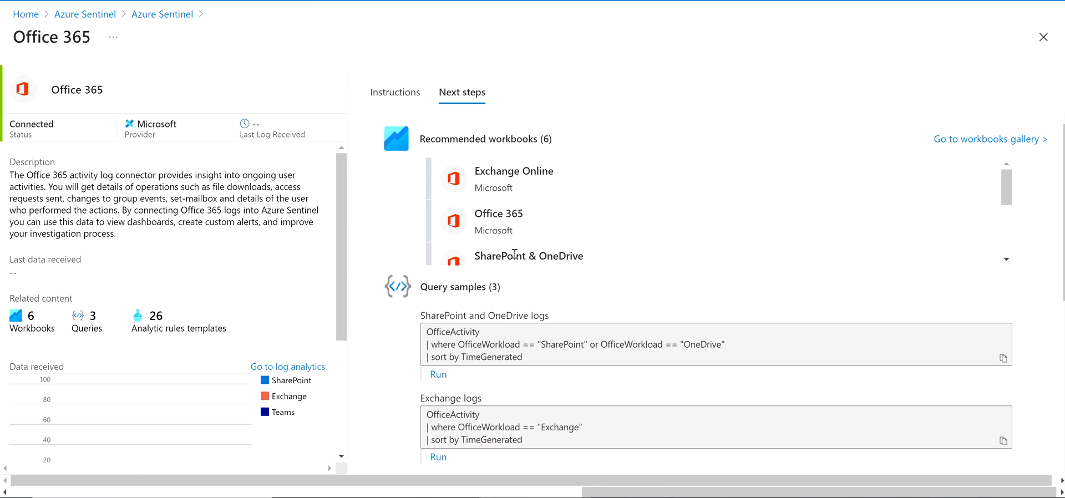
# Open the recommended Exchange Online workbook template, look at its details and preview, and cancel saving it
pyautogui.click(547, 189)
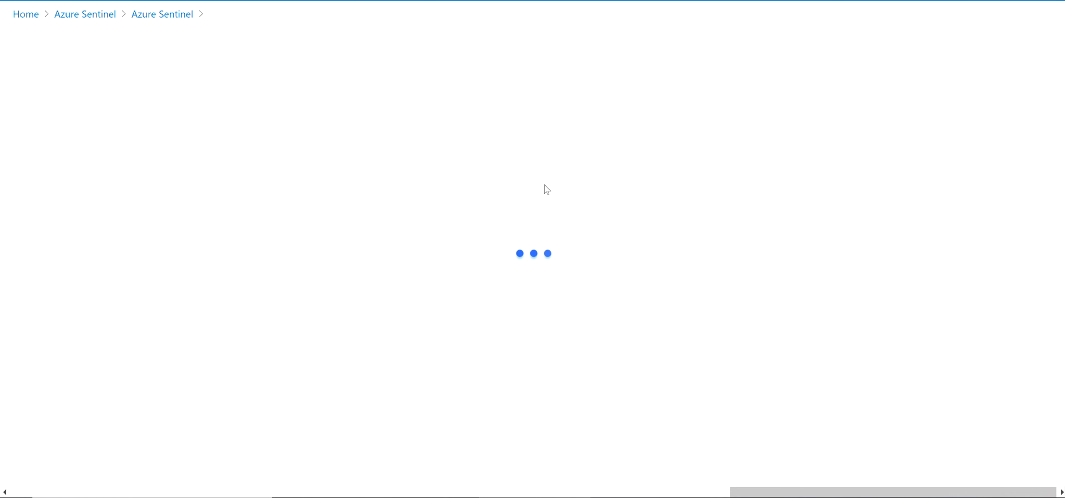
pyautogui.click(155, 274)
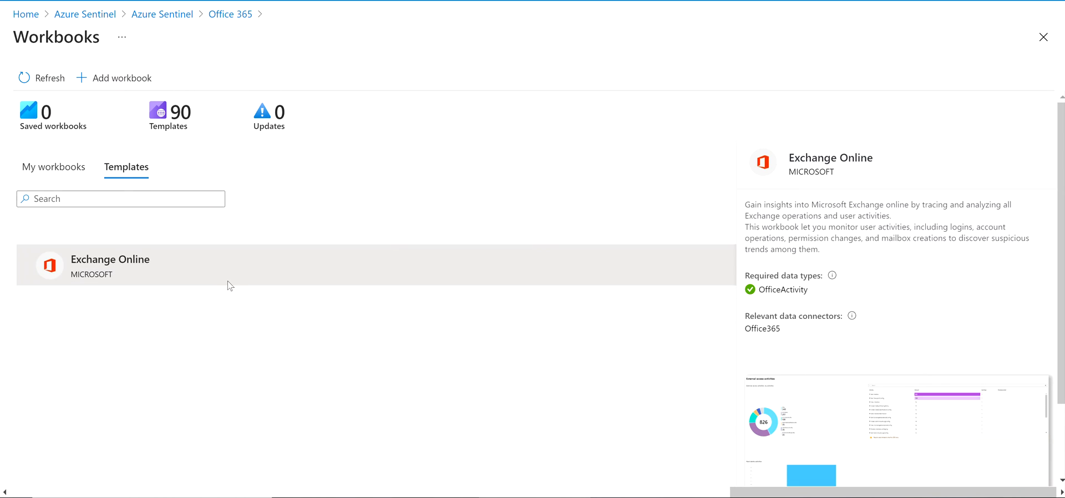
pyautogui.scroll(-2, 847, 348)
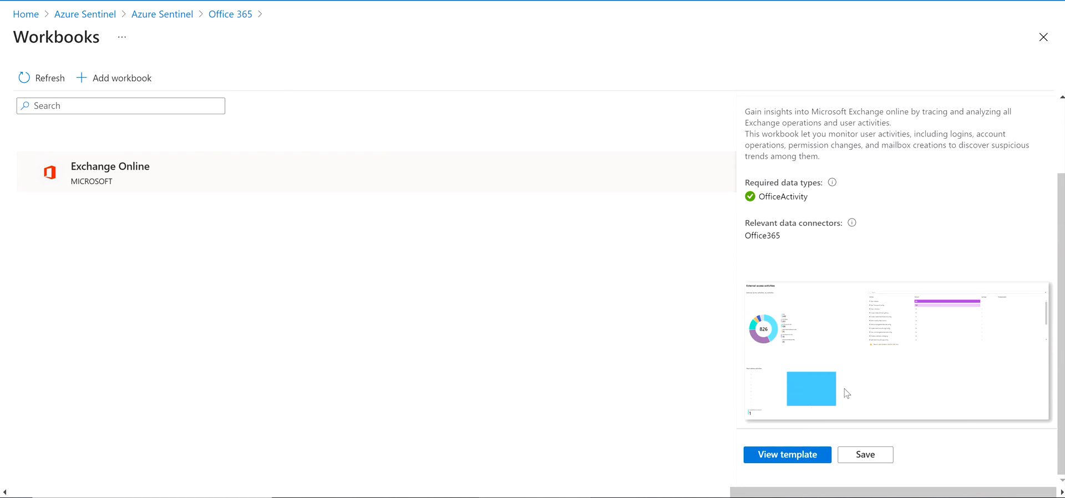
pyautogui.click(854, 463)
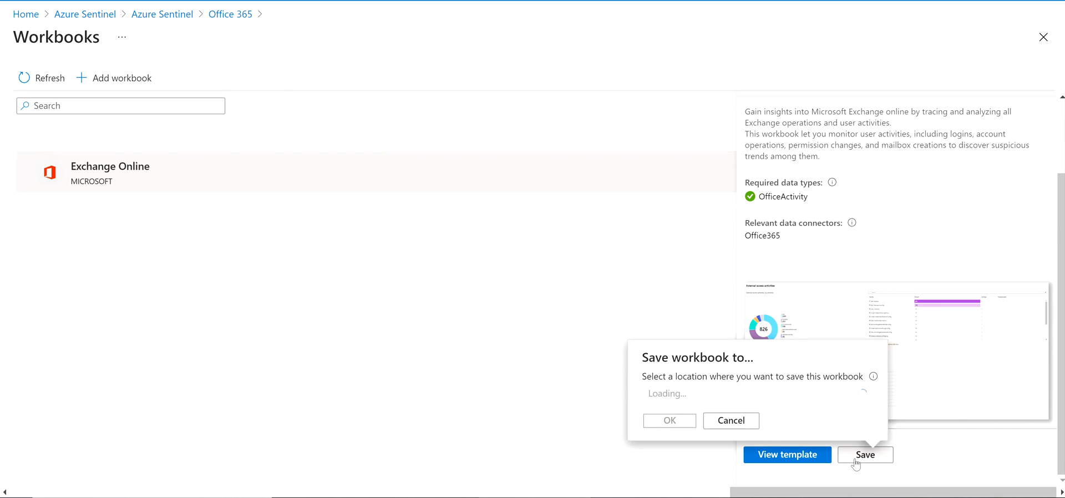
pyautogui.click(723, 420)
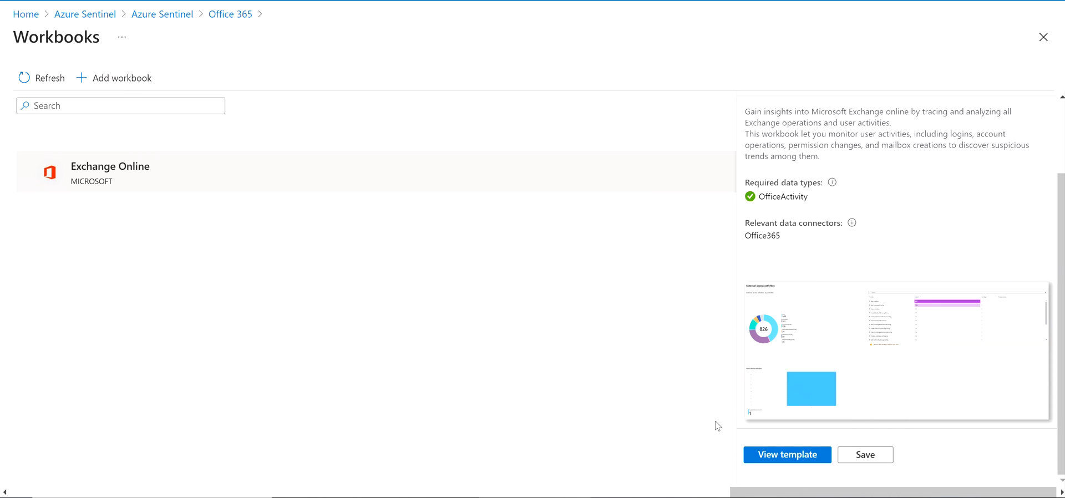
# Save the Exchange Online workbook template to the workspace and refresh the workbooks list
pyautogui.click(858, 456)
pyautogui.click(669, 421)
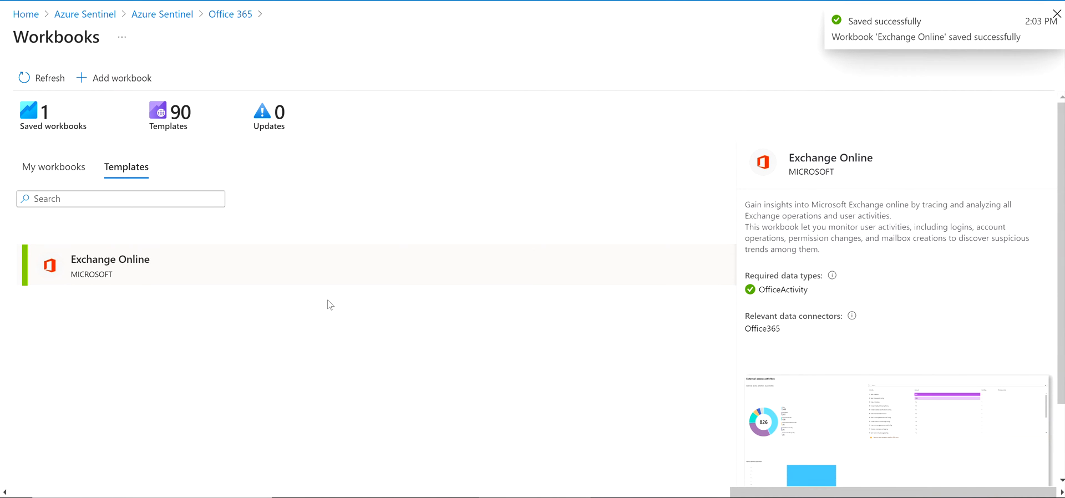
pyautogui.click(37, 85)
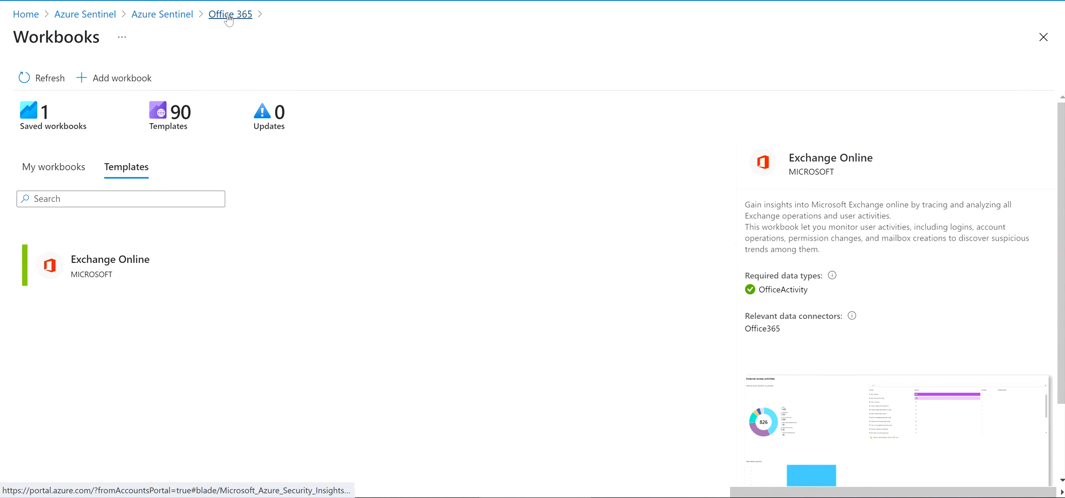
# Return to the Office 365 connector's next steps and examine its sample queries and relevant analytic templates
pyautogui.click(227, 14)
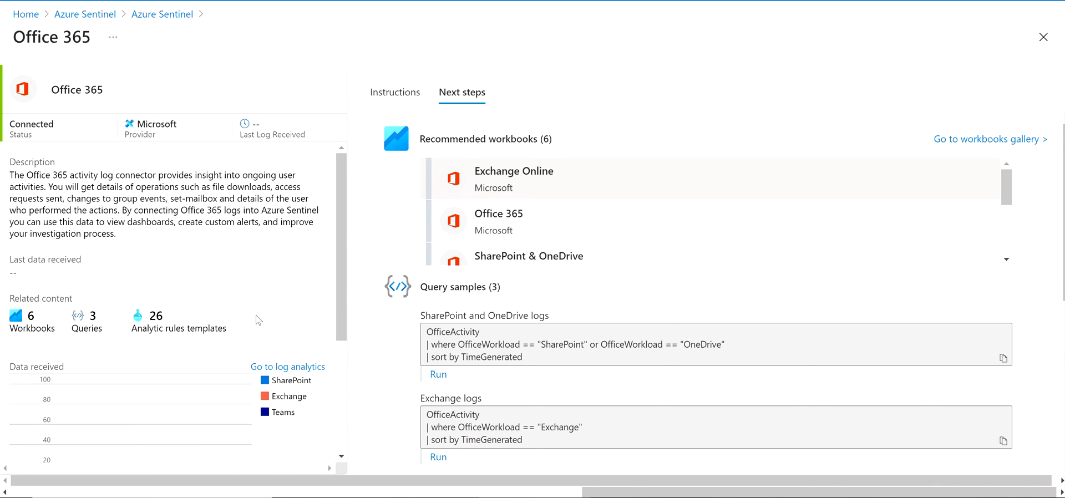
pyautogui.scroll(-6, 511, 361)
pyautogui.scroll(5, 510, 360)
pyautogui.scroll(-5, 511, 360)
pyautogui.scroll(-5, 510, 368)
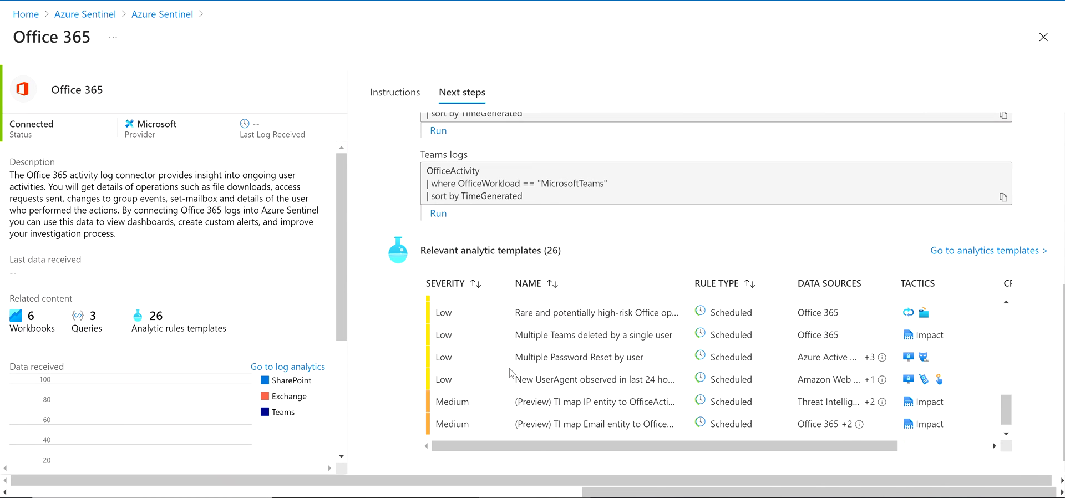
pyautogui.scroll(5, 511, 369)
pyautogui.scroll(-5, 445, 323)
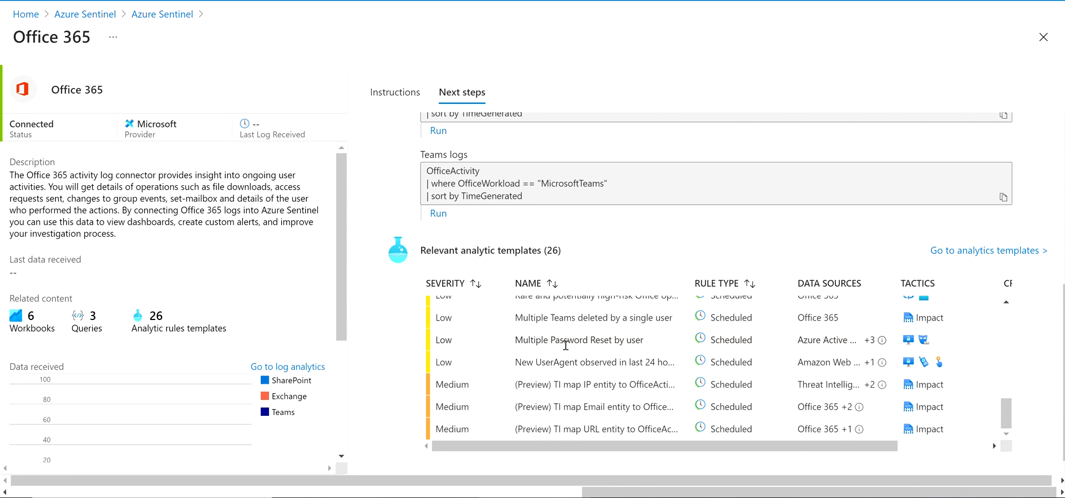
pyautogui.scroll(5, 565, 344)
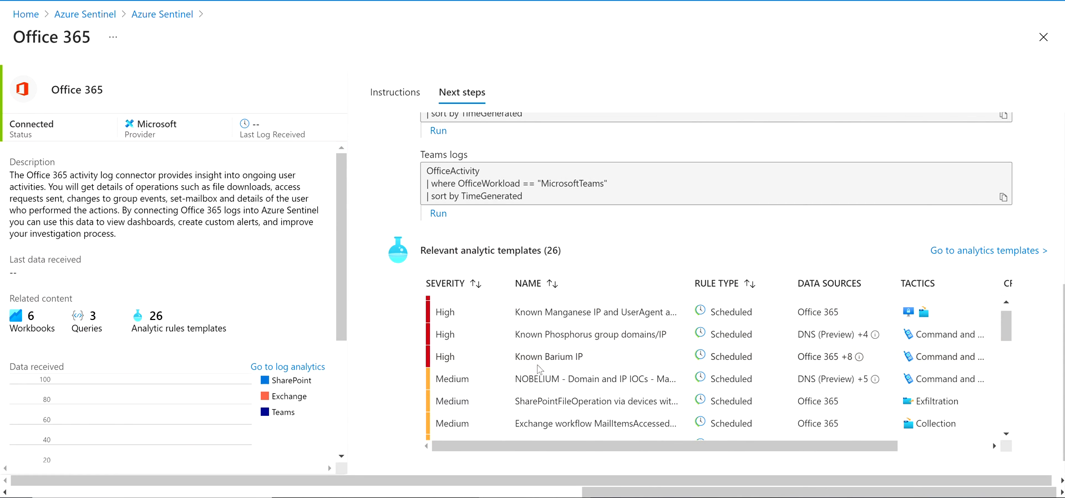
pyautogui.scroll(-3, 538, 369)
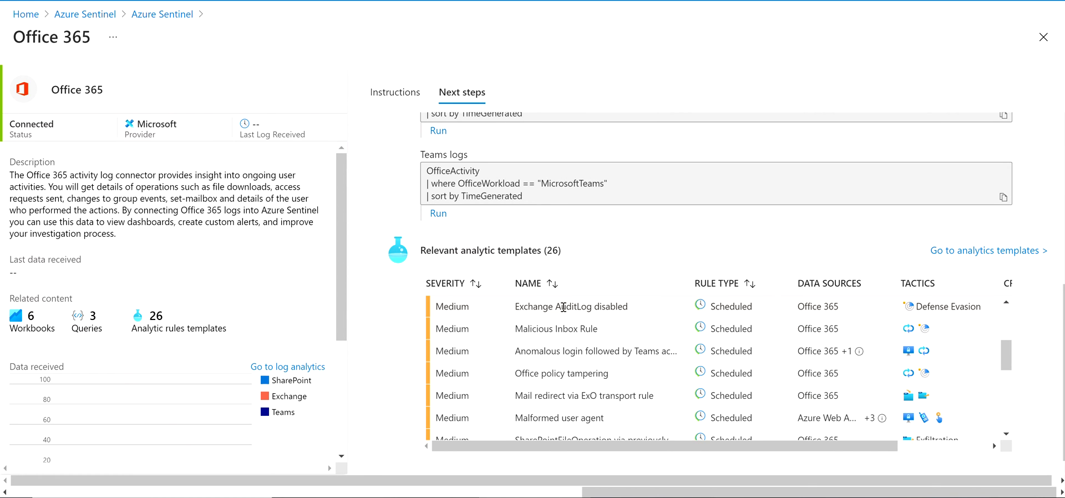
pyautogui.scroll(-3, 563, 307)
pyautogui.scroll(5, 413, 266)
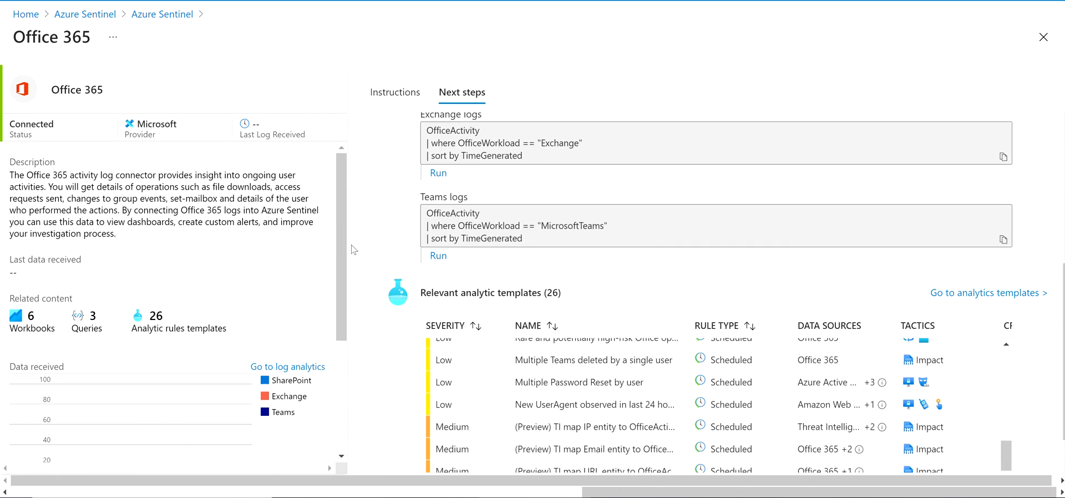
pyautogui.scroll(2, 414, 266)
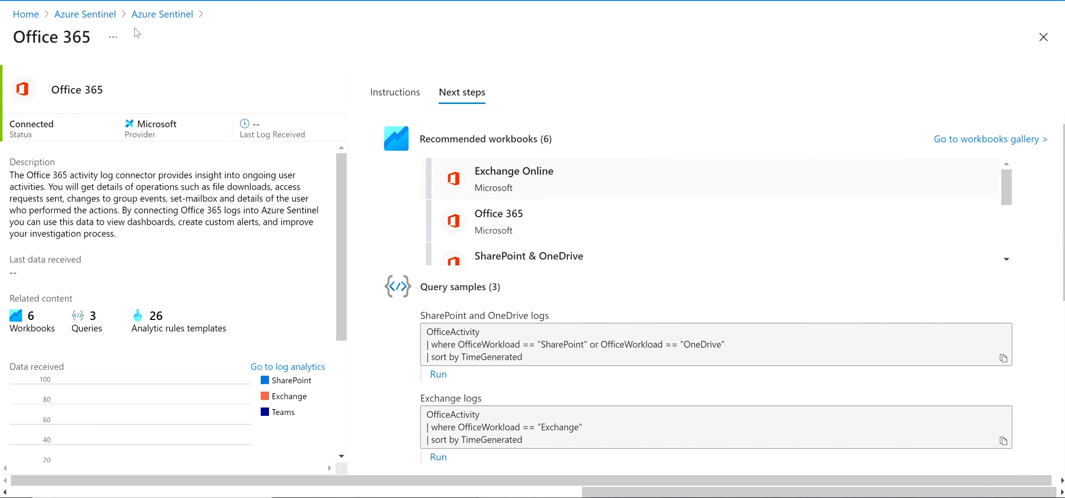
# Go to the workspace's analytics section and search the rule templates for "exchange"
pyautogui.click(166, 14)
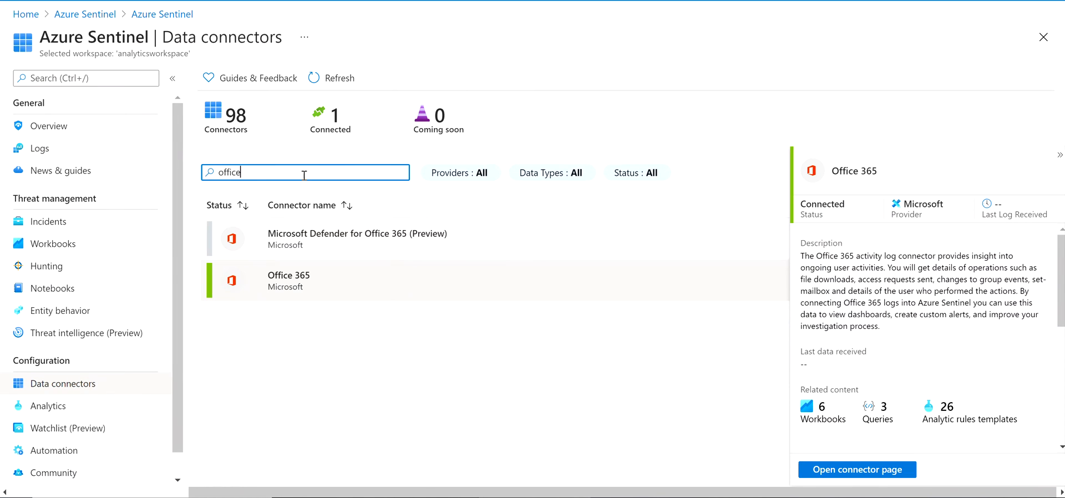
pyautogui.click(106, 406)
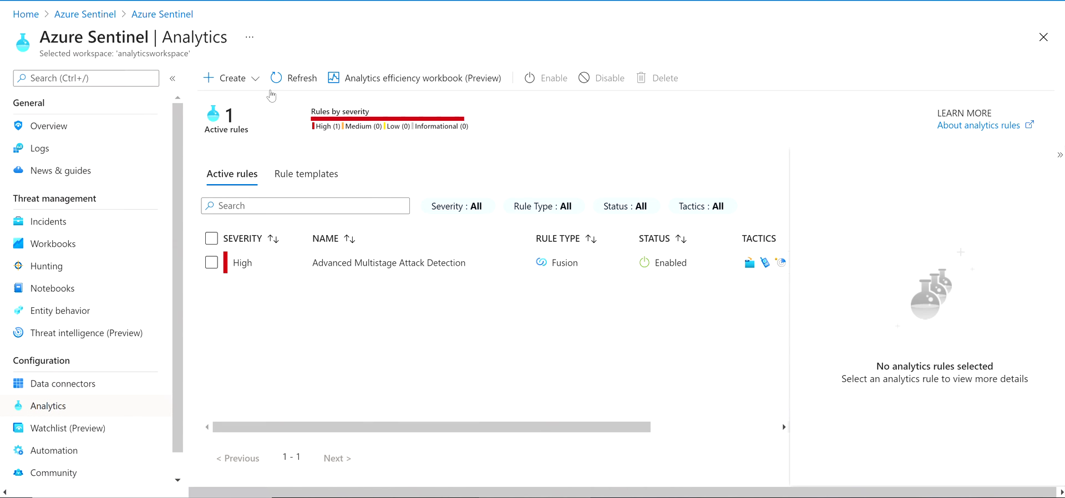
pyautogui.click(294, 173)
pyautogui.click(289, 203)
pyautogui.write('ex')
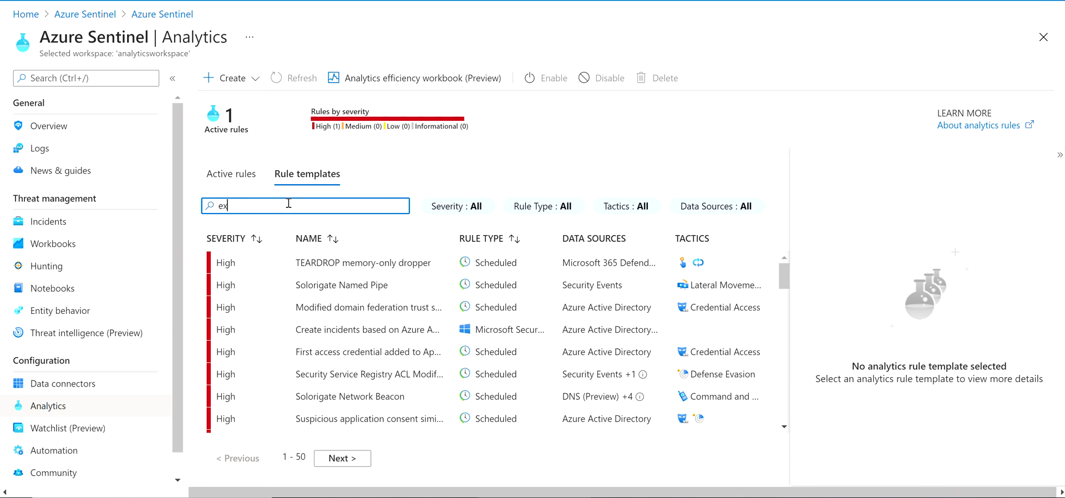
pyautogui.write('change')
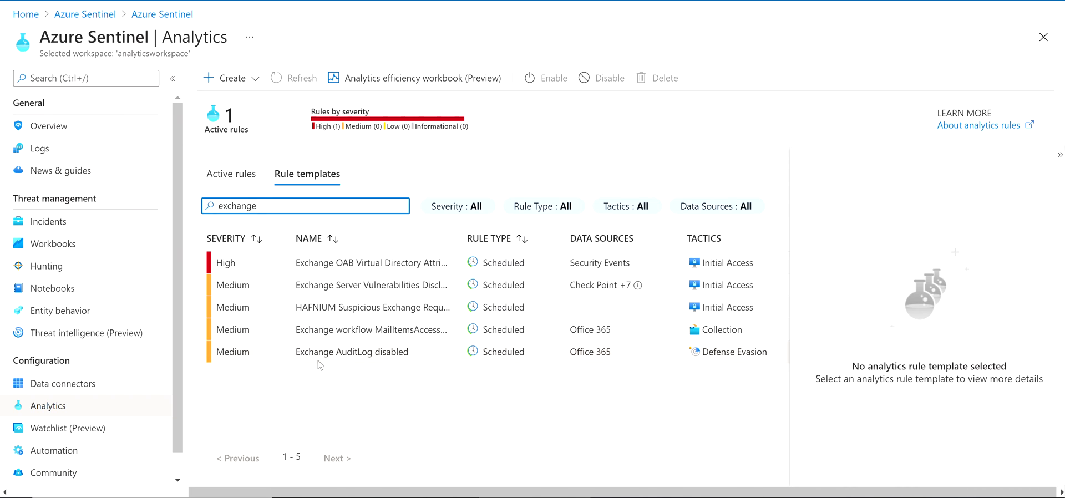
# Start a rule from the Exchange AuditLog disabled template, keep its general details, and continue to the rule logic
pyautogui.click(317, 358)
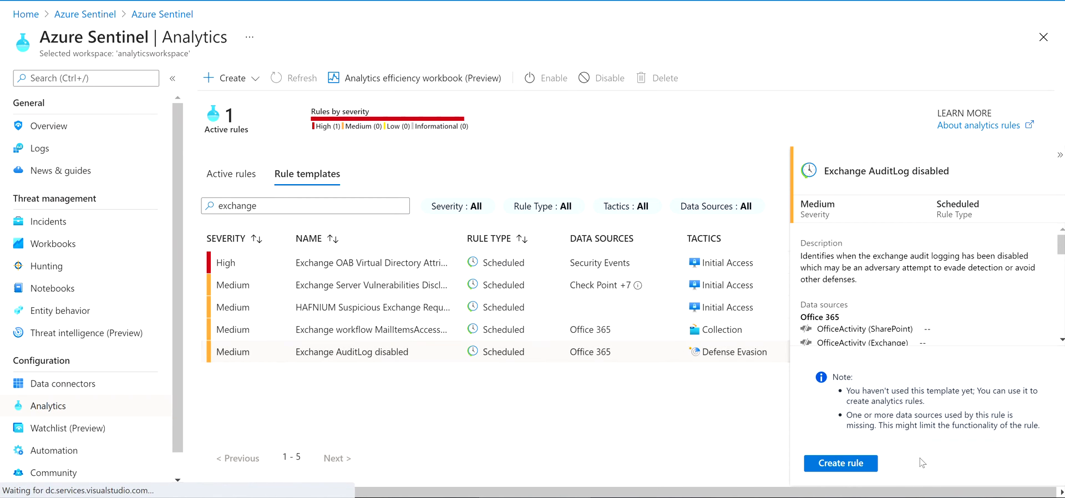
pyautogui.scroll(-3, 850, 281)
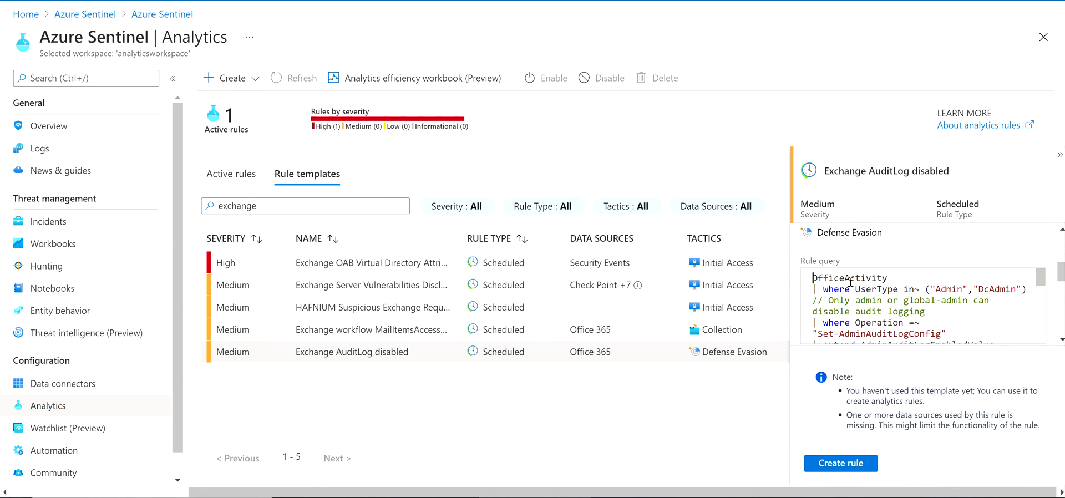
pyautogui.scroll(2, 853, 258)
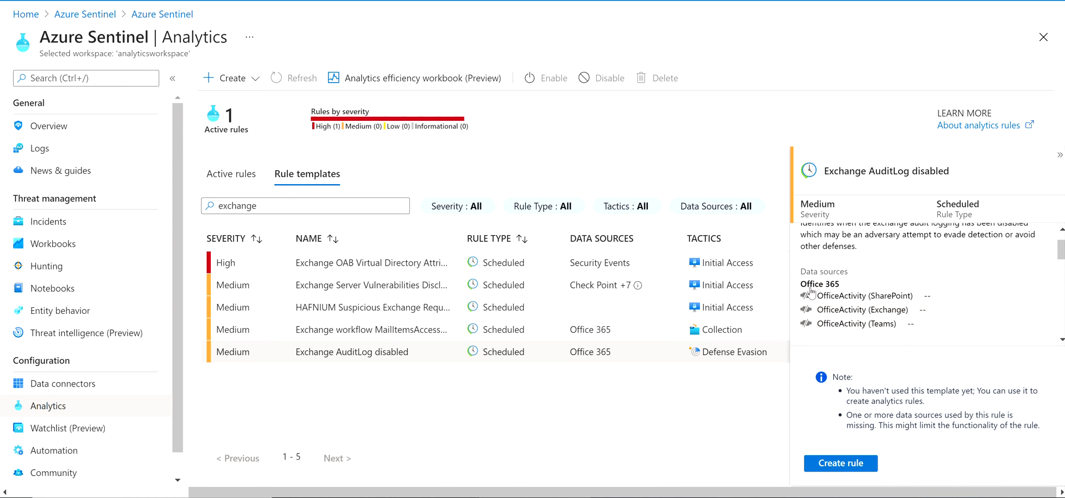
pyautogui.click(827, 464)
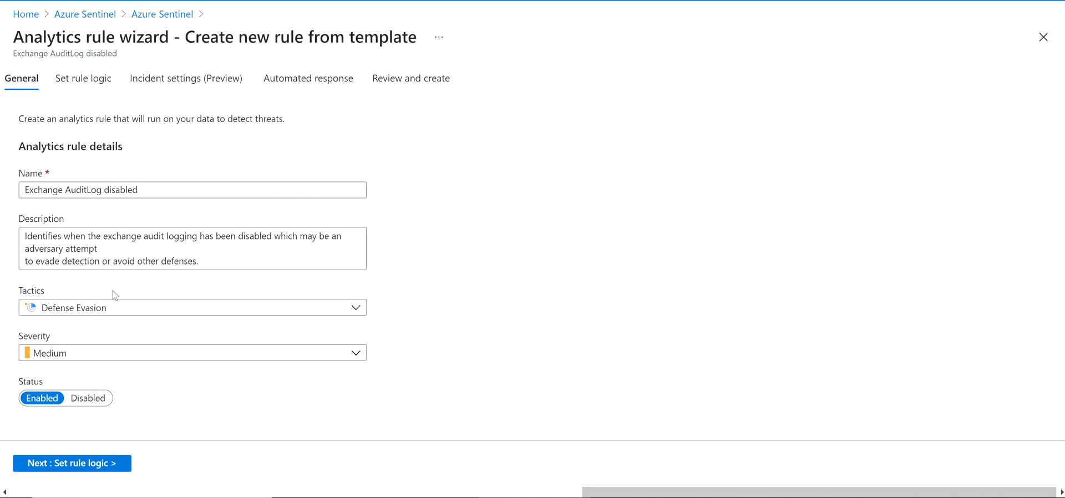
pyautogui.click(65, 462)
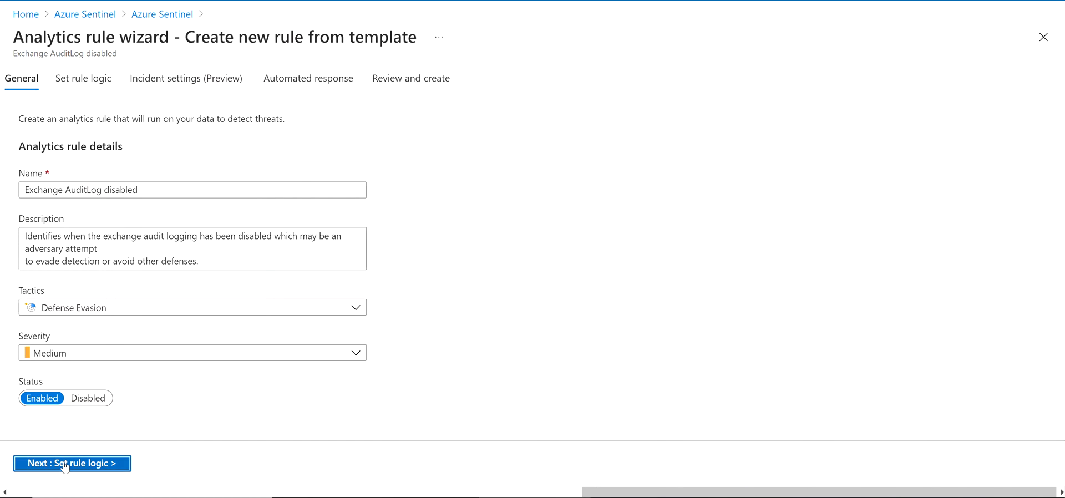
# Examine the rule logic, including the rule query and the Account and IP entity mappings
pyautogui.click(45, 303)
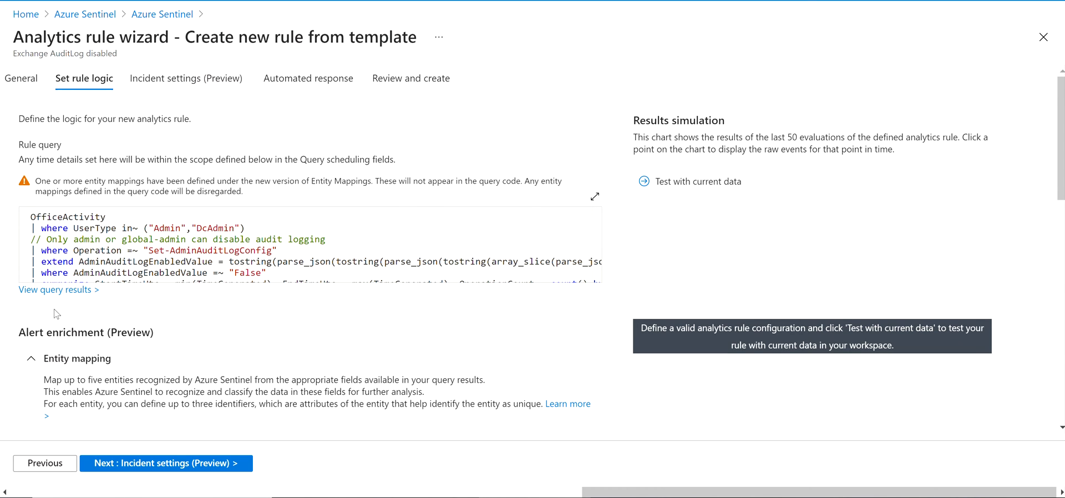
pyautogui.scroll(-2, 82, 254)
pyautogui.scroll(2, 83, 257)
pyautogui.scroll(-3, 105, 273)
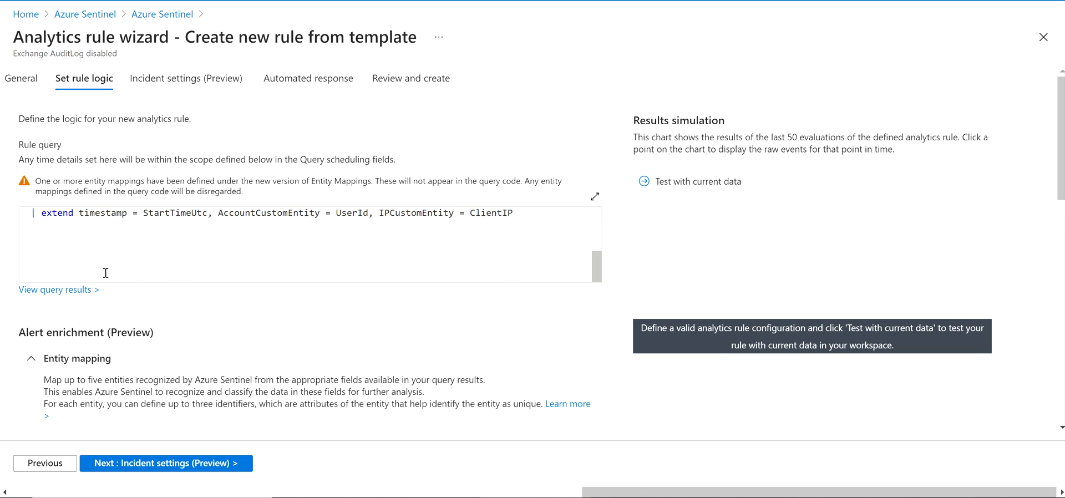
pyautogui.scroll(2, 105, 273)
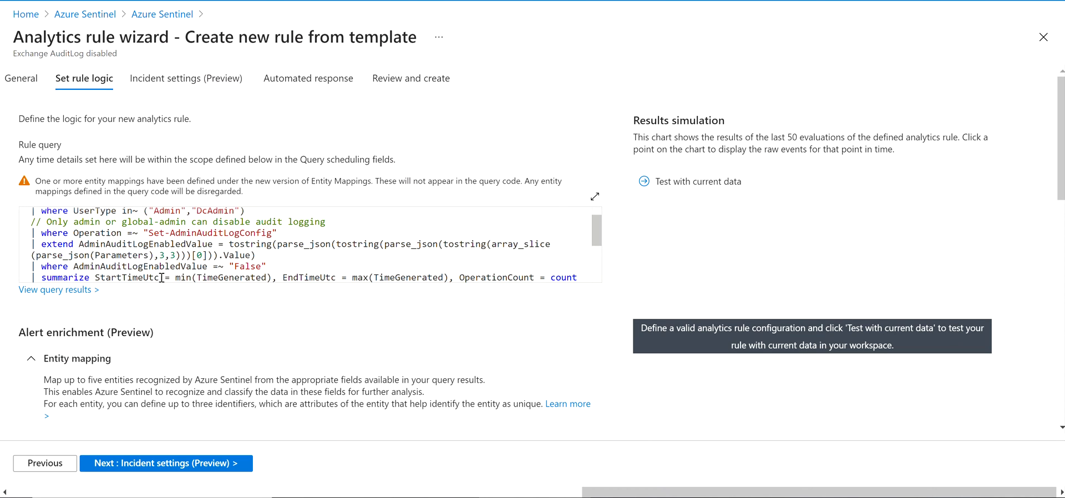
pyautogui.scroll(-3, 91, 256)
pyautogui.scroll(3, 88, 259)
pyautogui.scroll(-6, 117, 327)
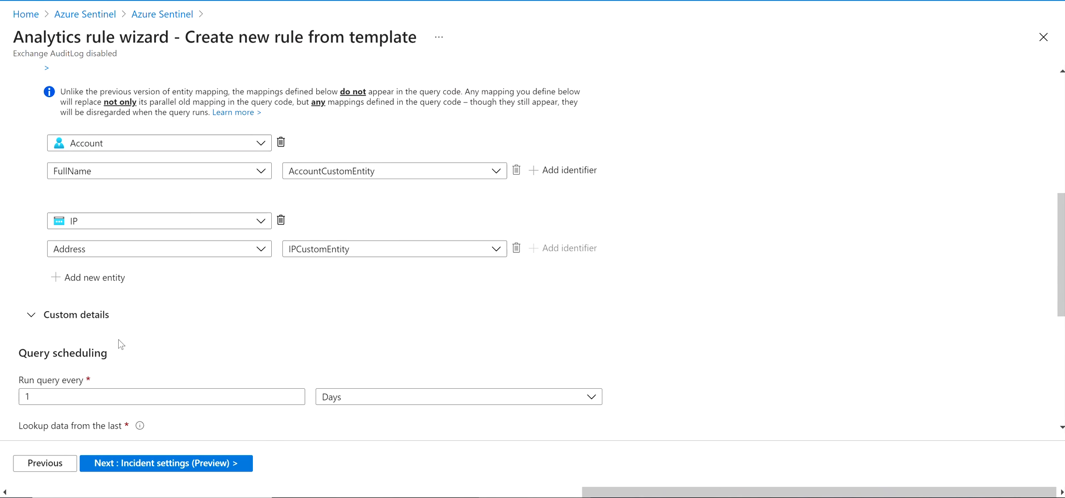
pyautogui.scroll(2, 118, 339)
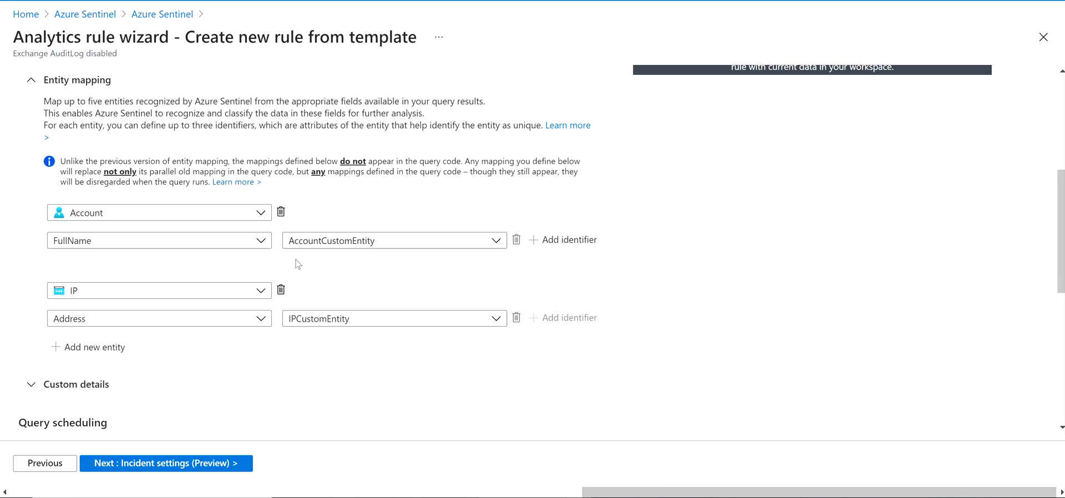
pyautogui.scroll(-4, 280, 305)
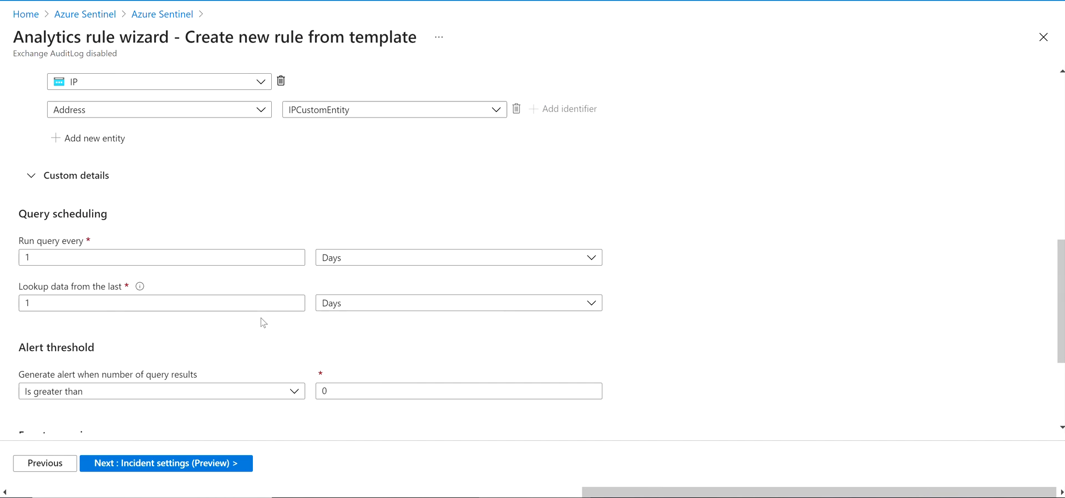
# Set the query to run every 1 hour and look up data from the last 1 hour, and continue to the incident settings
pyautogui.click(351, 258)
pyautogui.click(352, 302)
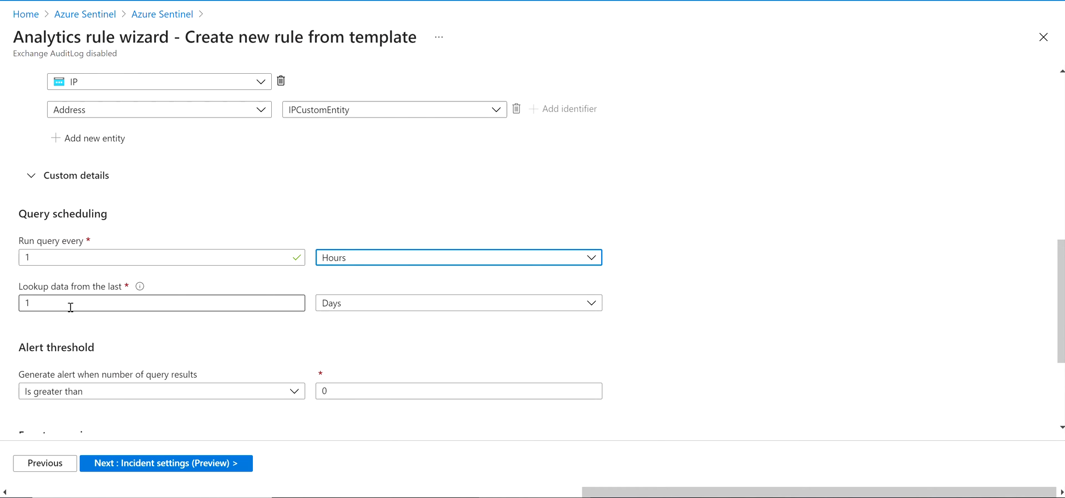
pyautogui.click(330, 307)
pyautogui.click(340, 348)
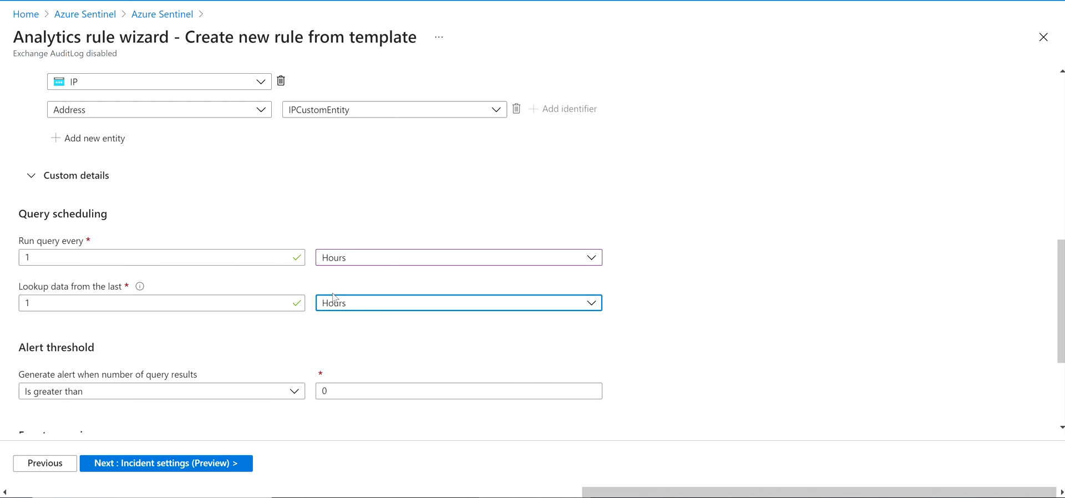
pyautogui.scroll(-3, 217, 373)
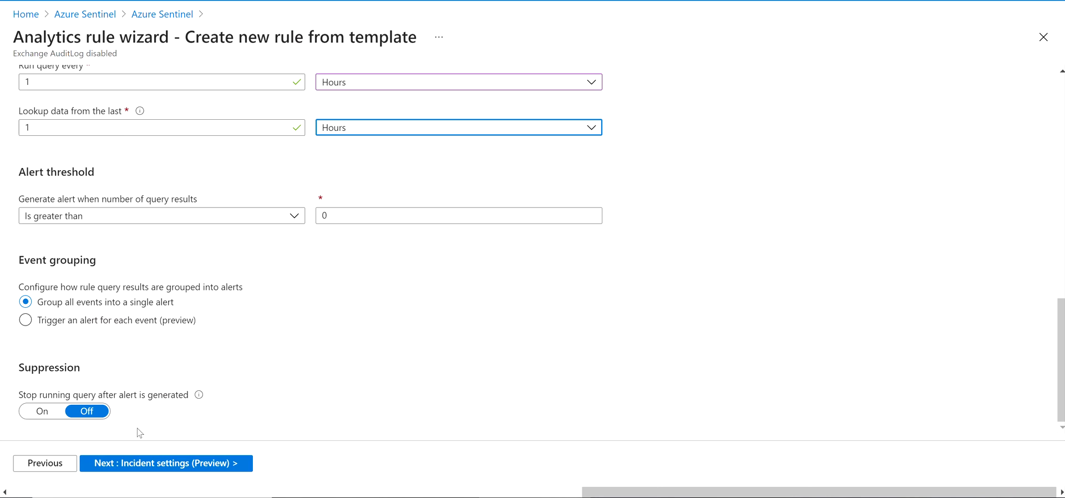
pyautogui.click(143, 464)
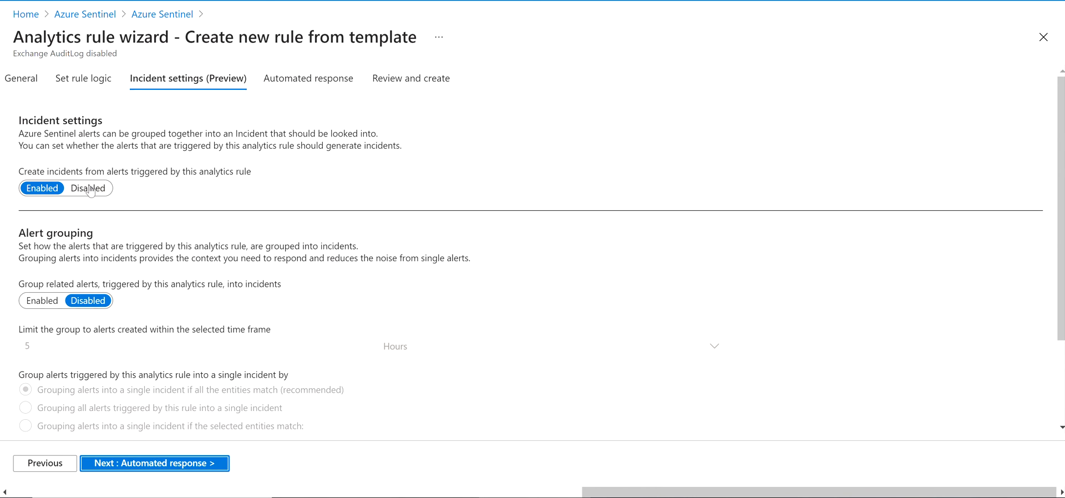
# Disable creating incidents from the rule's alerts, look over the alert grouping options, and continue to the automated response settings
pyautogui.click(89, 189)
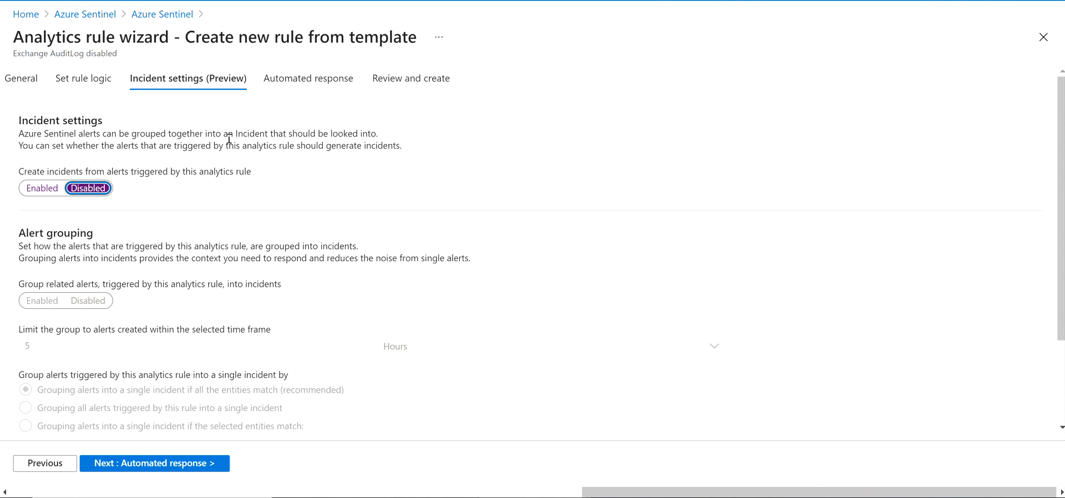
pyautogui.scroll(-2, 173, 302)
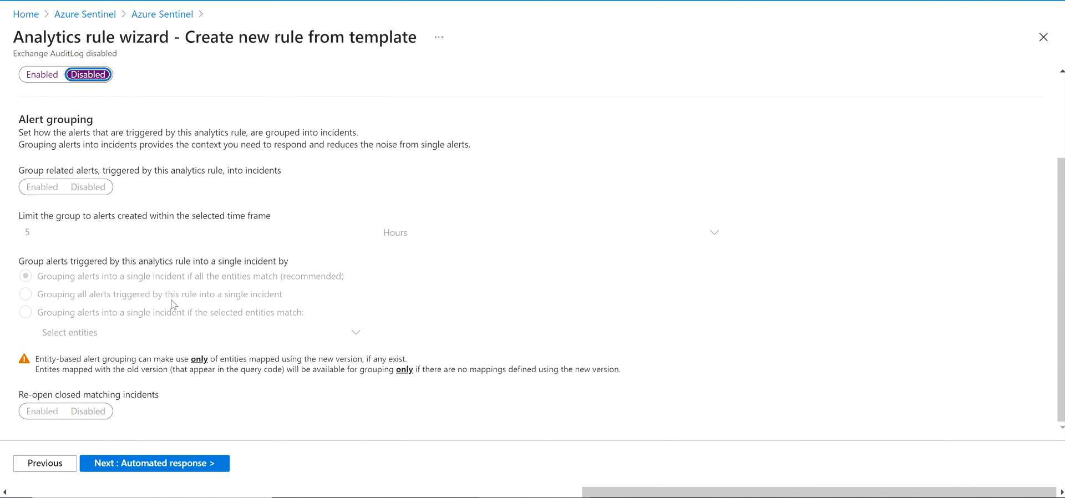
pyautogui.scroll(2, 109, 328)
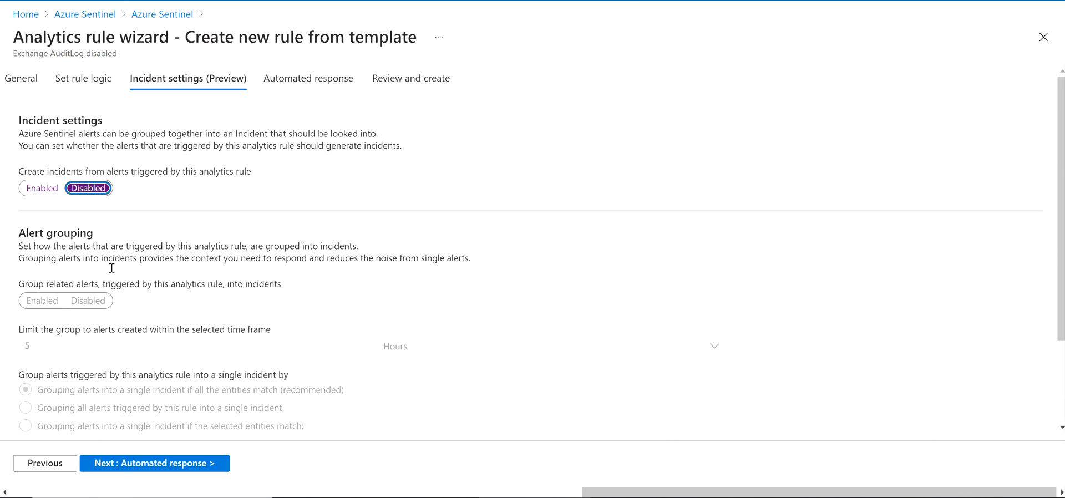
pyautogui.scroll(-2, 110, 267)
pyautogui.click(148, 463)
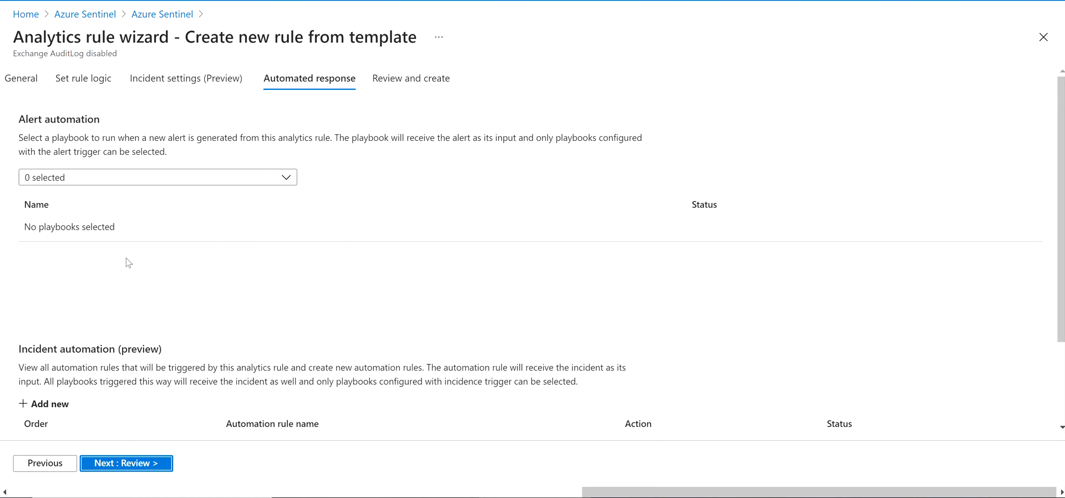
# Leave the automated response without playbooks, review the rule summary, and create the rule
pyautogui.scroll(-2, 116, 358)
pyautogui.scroll(2, 117, 260)
pyautogui.click(135, 466)
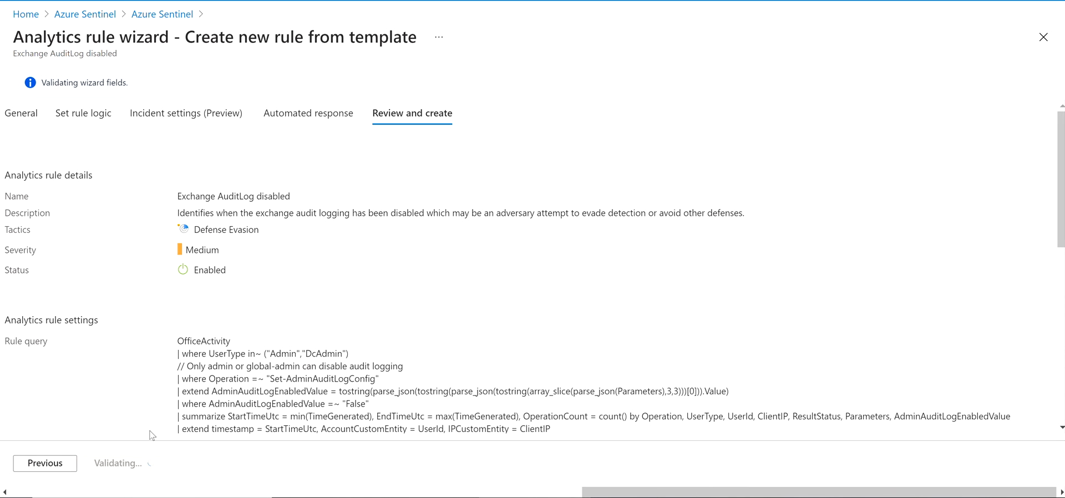
pyautogui.scroll(-5, 186, 355)
pyautogui.scroll(-3, 186, 353)
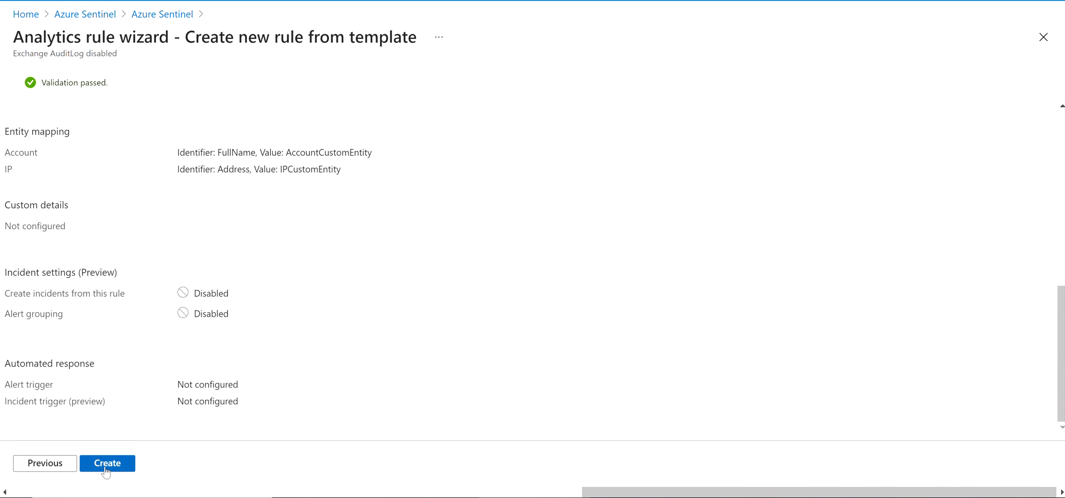
pyautogui.click(117, 466)
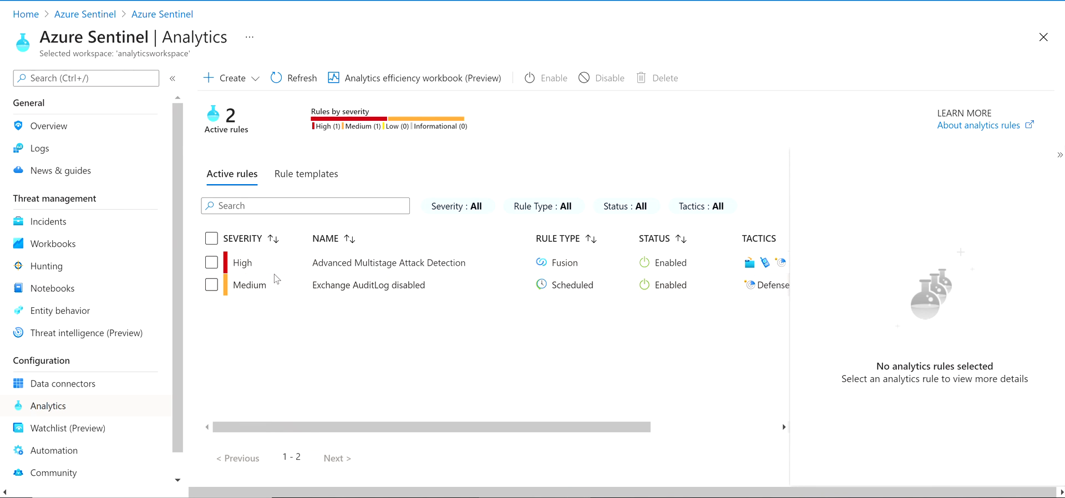
# Return to the AnalyticsWorkspace overview in Azure Sentinel and review the events, alerts and potential malicious events
pyautogui.click(71, 15)
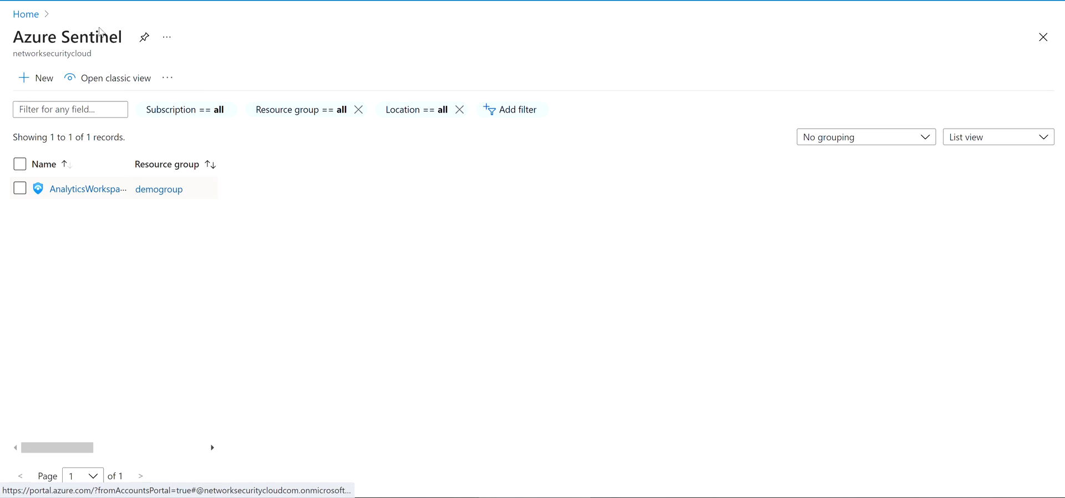
pyautogui.click(111, 189)
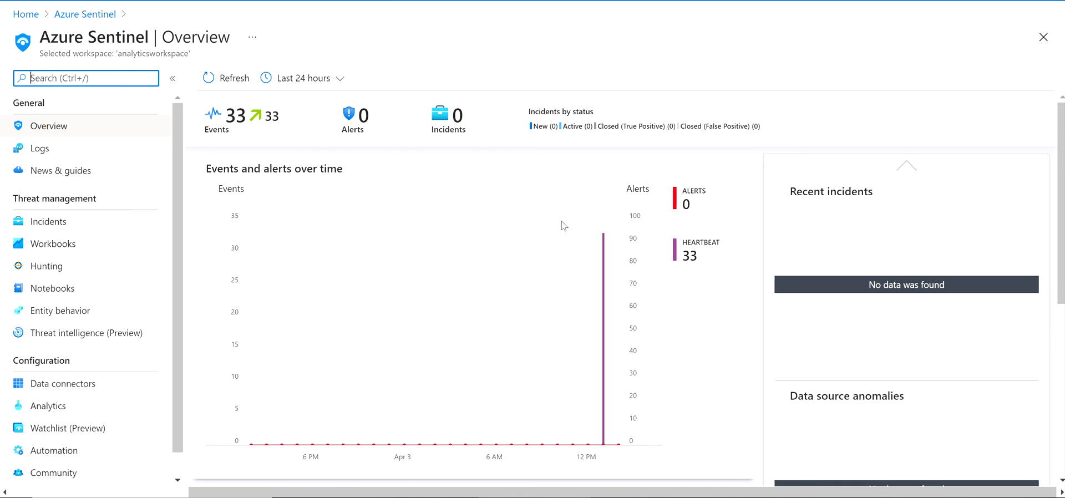
pyautogui.scroll(-6, 527, 286)
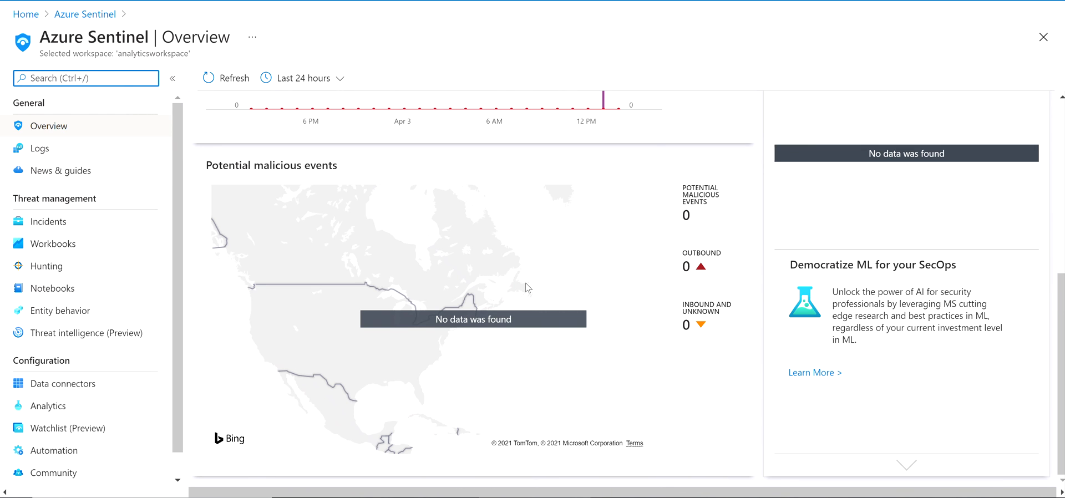
pyautogui.scroll(1, 727, 389)
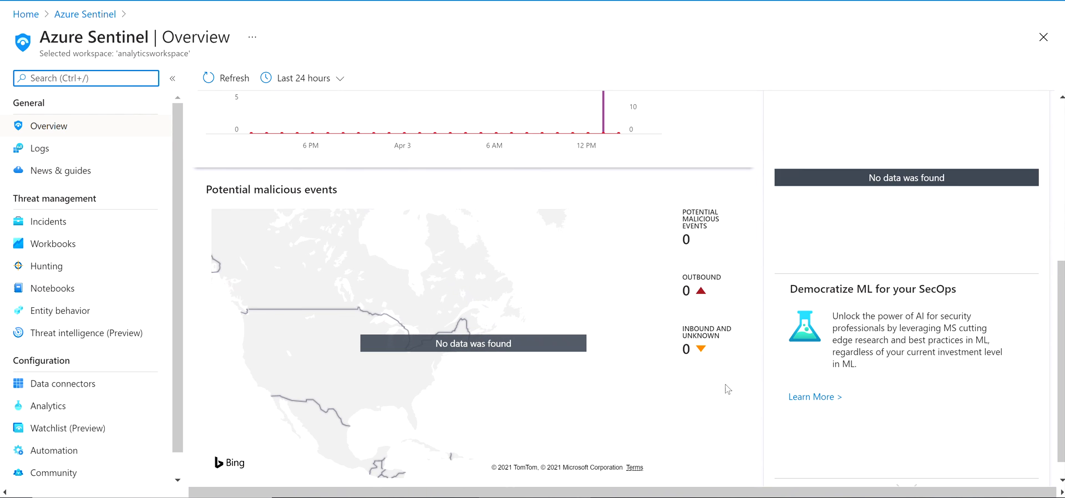
pyautogui.scroll(5, 697, 303)
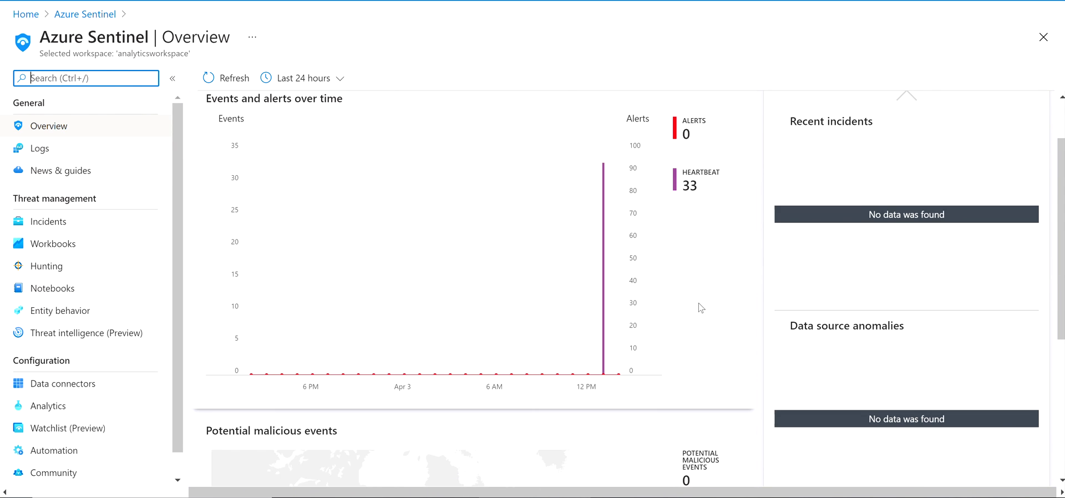
# Search the data connectors for "azure" and open the Azure Active Directory connector page
pyautogui.click(73, 381)
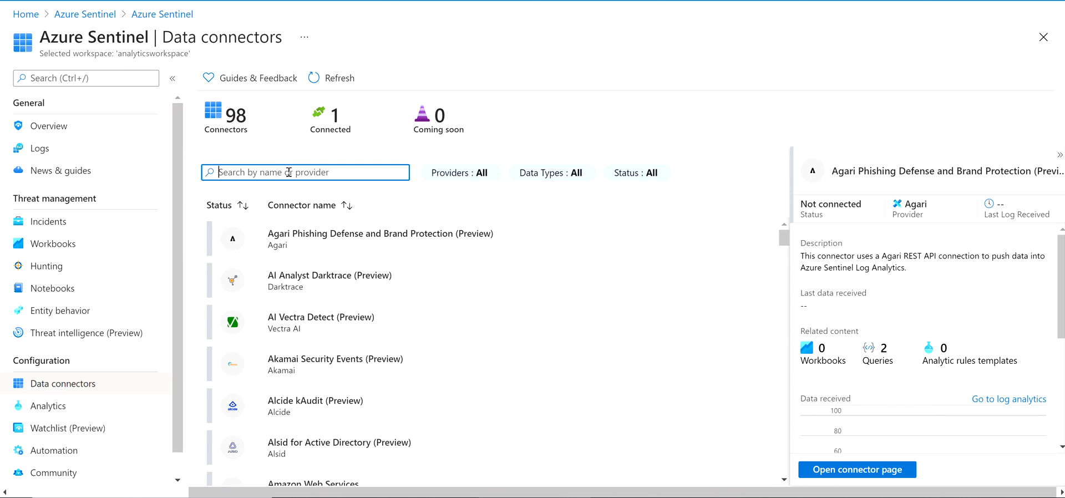
pyautogui.write('azure')
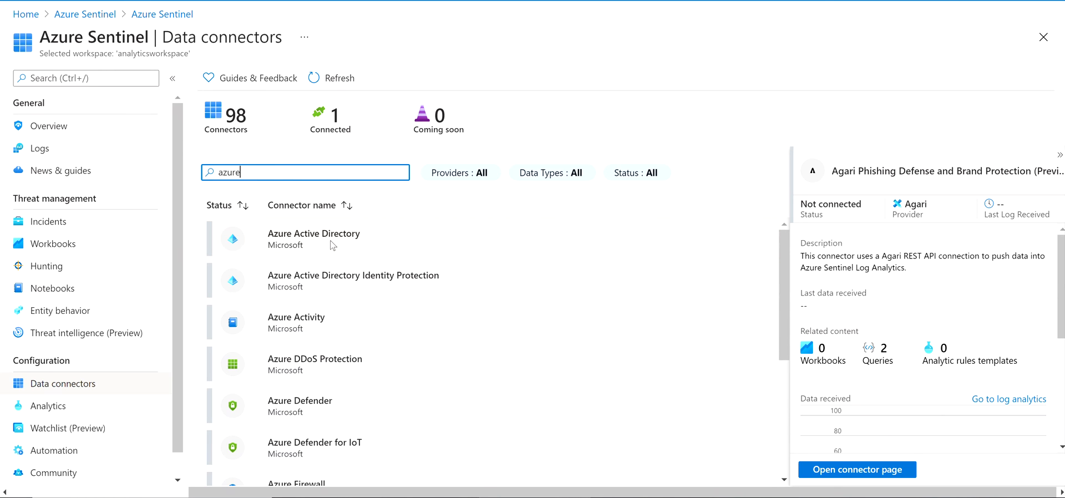
pyautogui.click(333, 244)
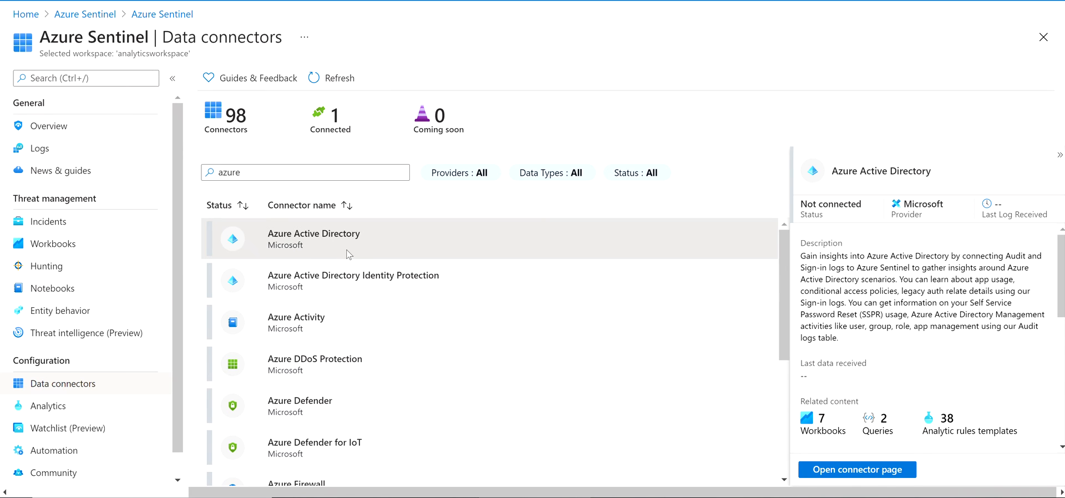
pyautogui.click(857, 470)
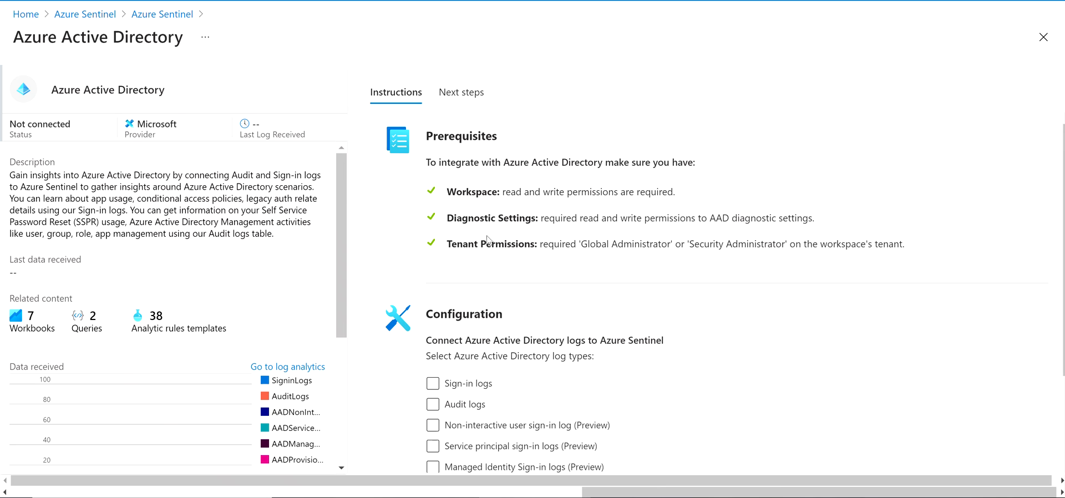
# Select all six Azure Active Directory log types, from sign-in logs to provisioning logs, and apply the changes
pyautogui.scroll(-2, 508, 272)
pyautogui.click(433, 261)
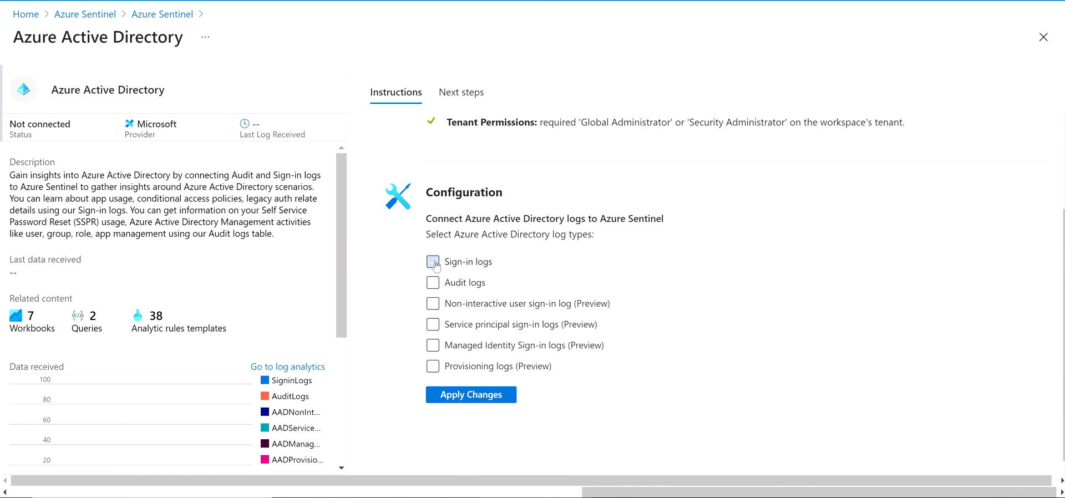
pyautogui.click(433, 284)
pyautogui.click(432, 304)
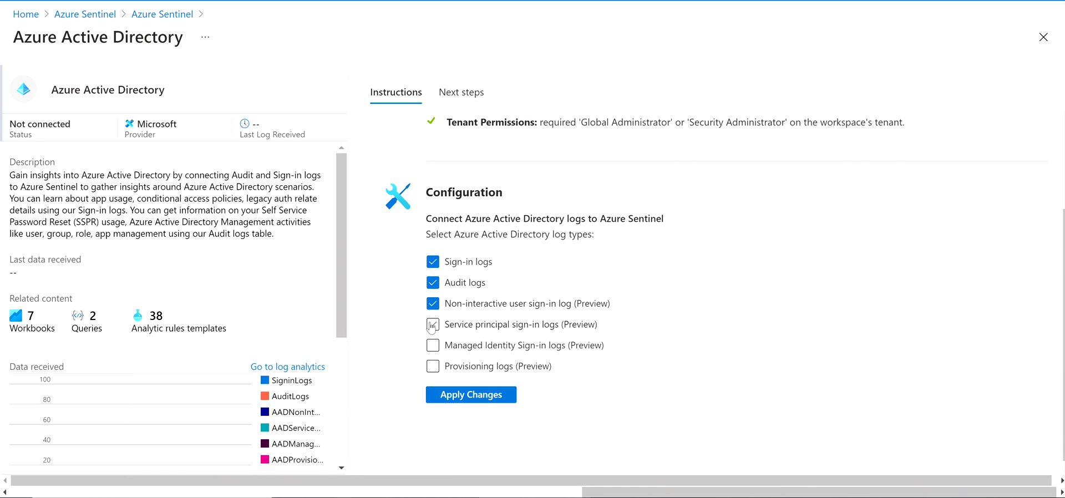
pyautogui.click(432, 325)
pyautogui.click(433, 345)
pyautogui.click(433, 366)
pyautogui.click(472, 395)
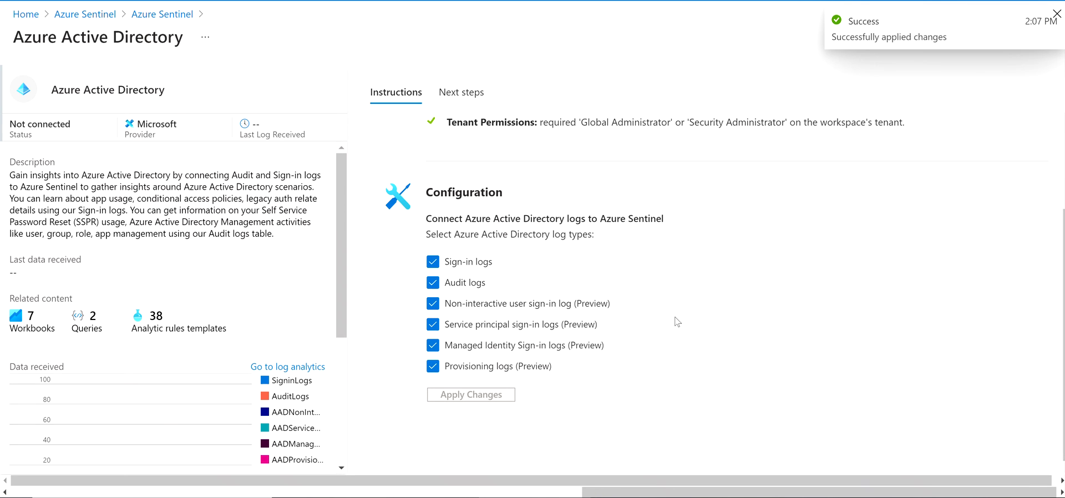
# Save the recommended Azure AD Sign-in logs workbook from the connector's next steps to the East US 2 location
pyautogui.scroll(2, 677, 321)
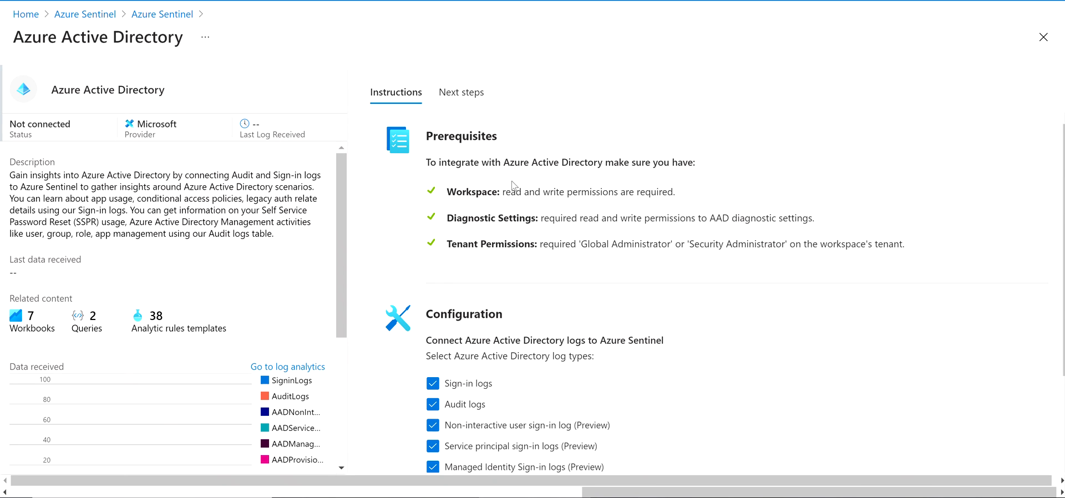
pyautogui.click(464, 98)
pyautogui.scroll(-3, 515, 241)
pyautogui.scroll(3, 516, 239)
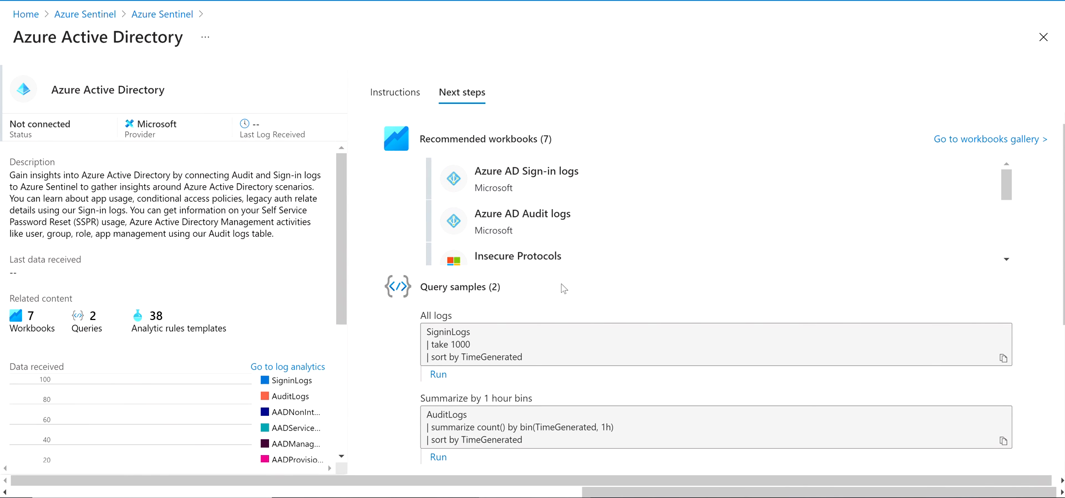
pyautogui.click(520, 184)
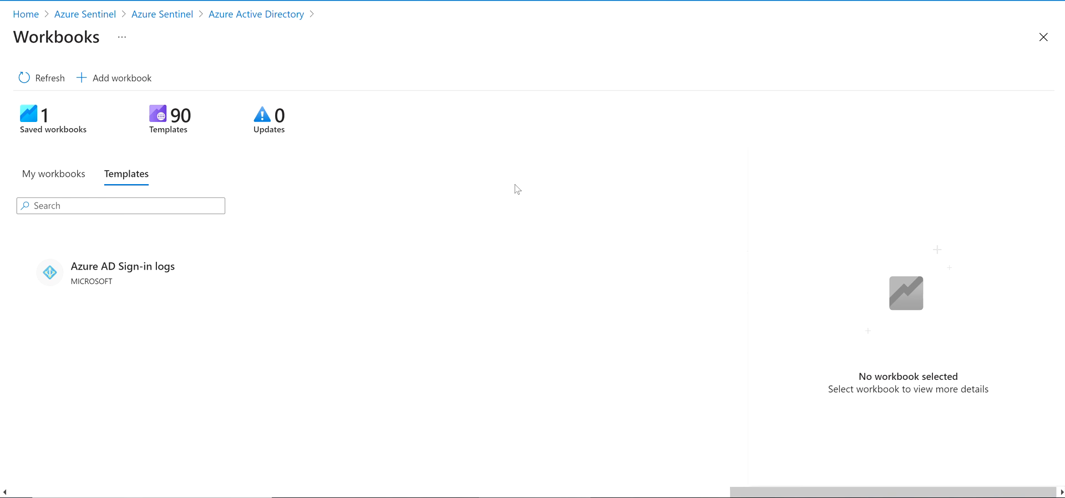
pyautogui.click(198, 275)
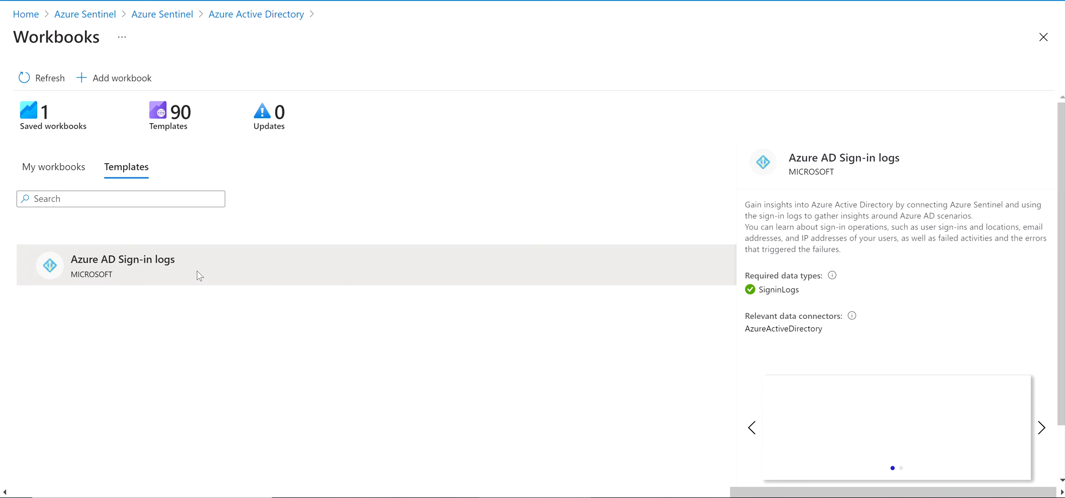
pyautogui.scroll(-2, 890, 347)
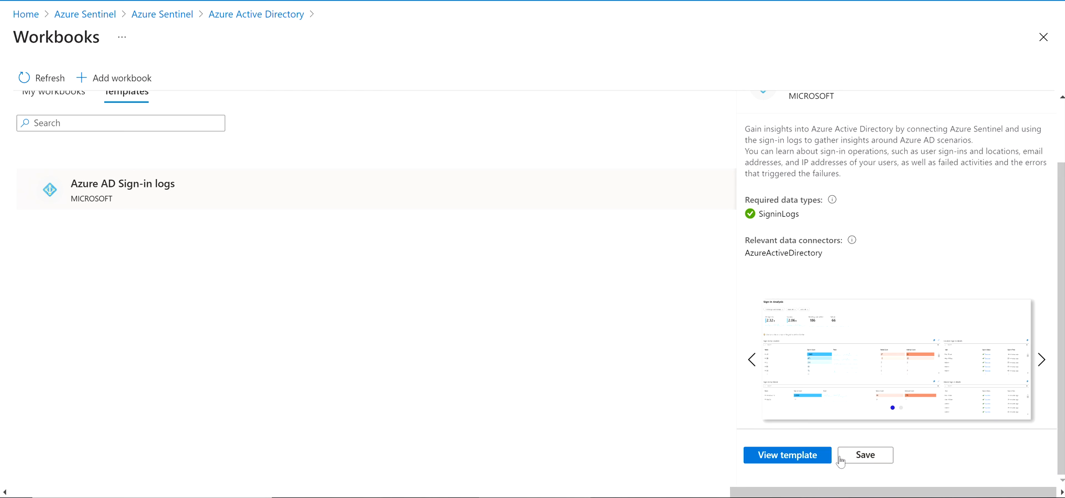
pyautogui.click(864, 462)
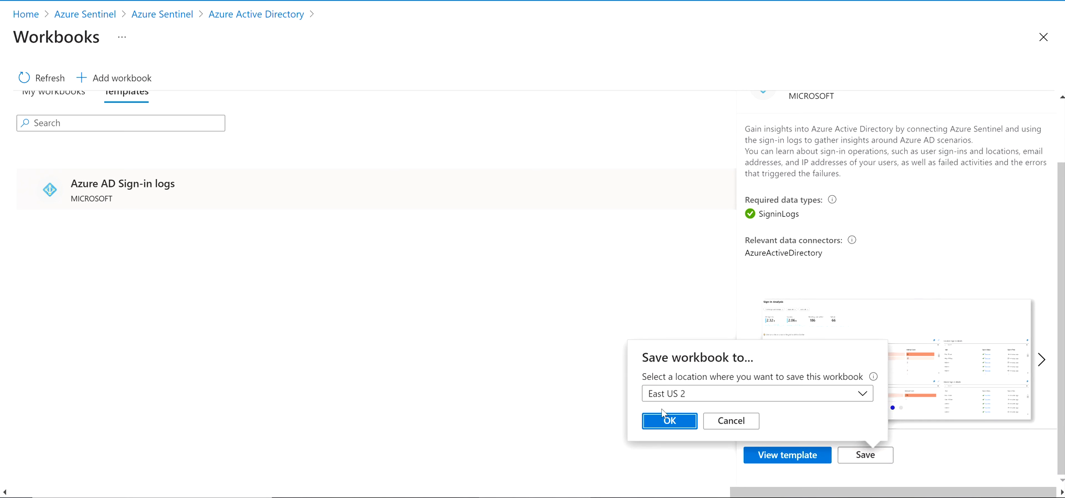
pyautogui.click(668, 421)
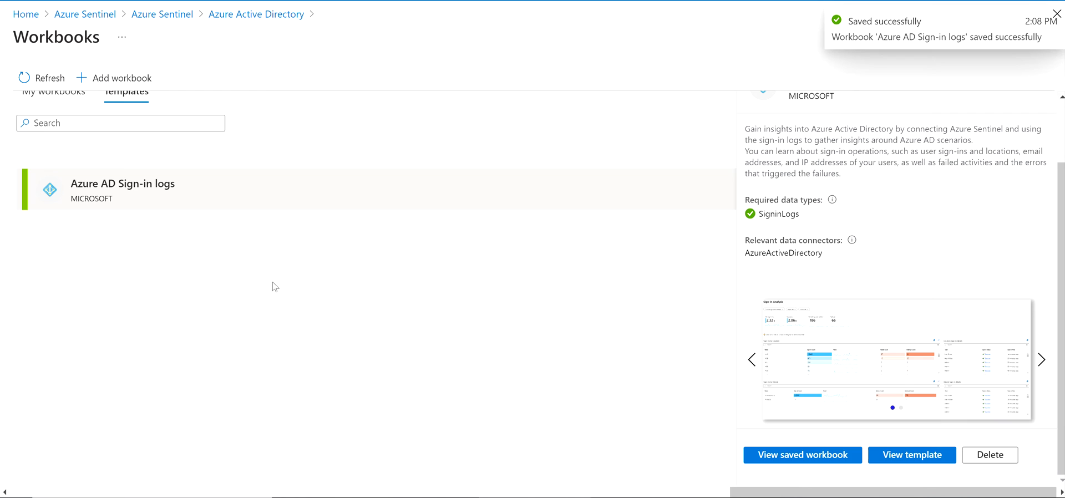
# Open the saved Azure AD Sign-in logs workbook and look through its location, device and conditional access sections
pyautogui.scroll(2, 277, 286)
pyautogui.scroll(-2, 254, 281)
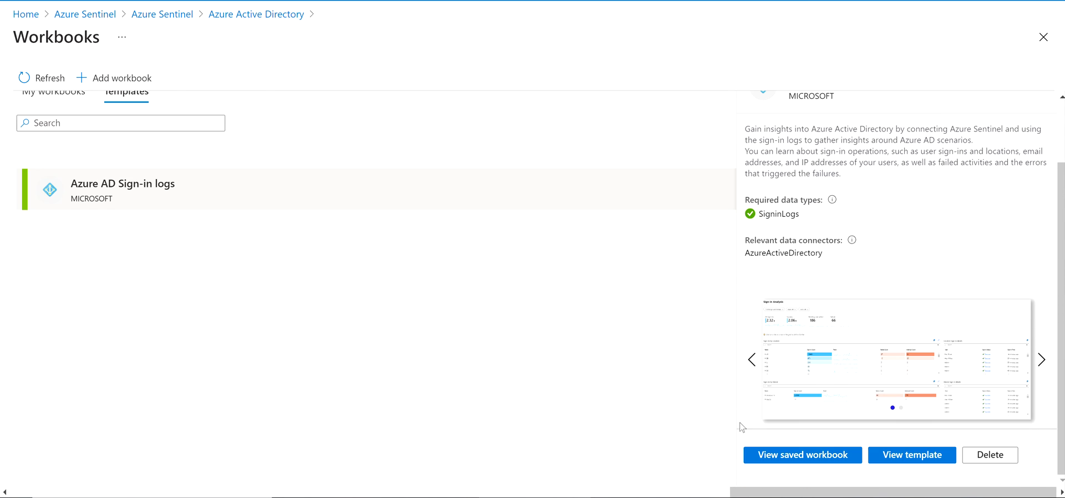
pyautogui.click(815, 459)
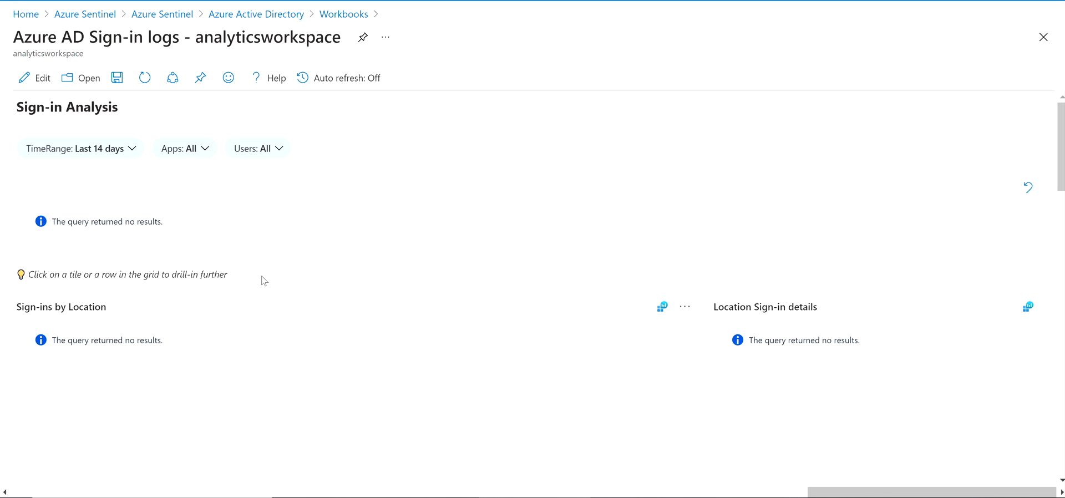
pyautogui.scroll(-5, 278, 287)
pyautogui.scroll(5, 282, 293)
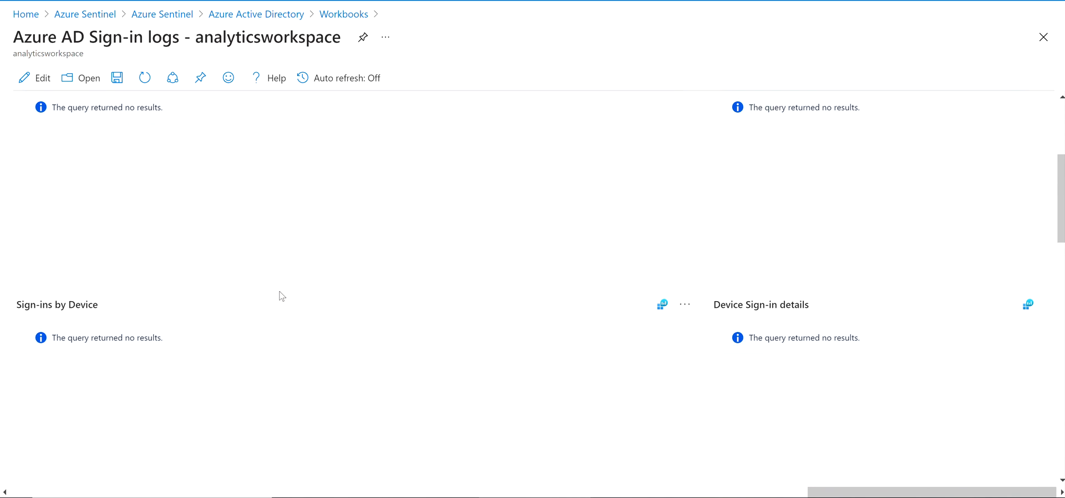
pyautogui.scroll(-10, 335, 369)
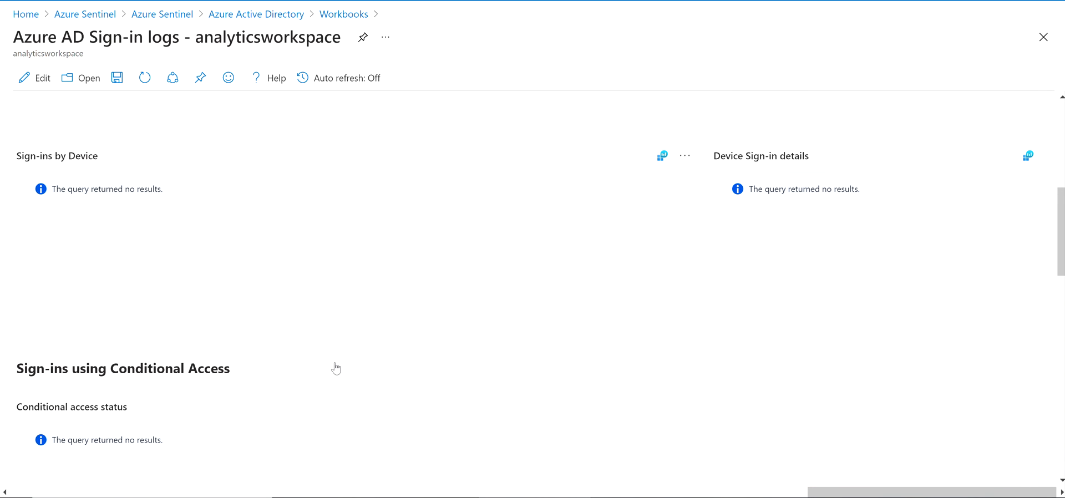
pyautogui.scroll(11, 250, 135)
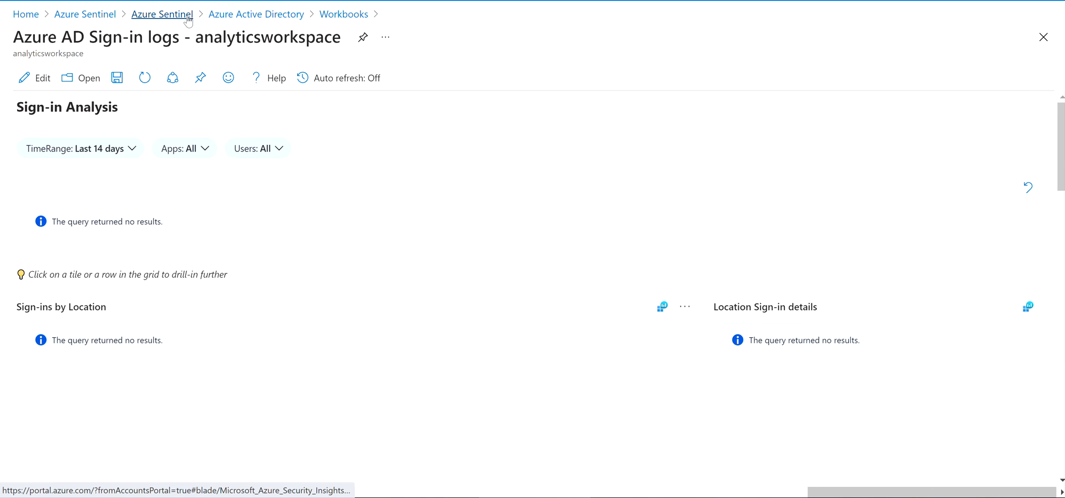
# Return to the data connectors list and look over the available Azure connectors
pyautogui.click(232, 17)
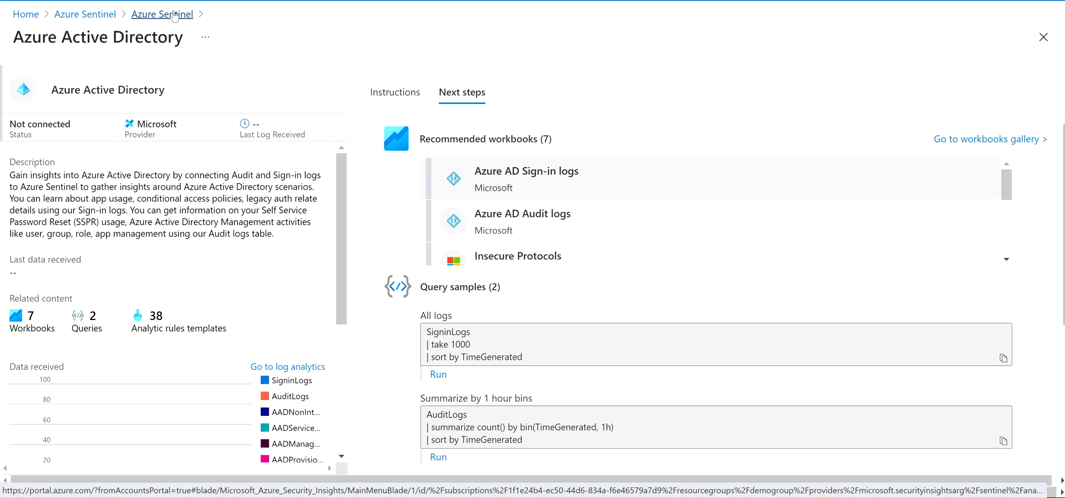
pyautogui.click(174, 15)
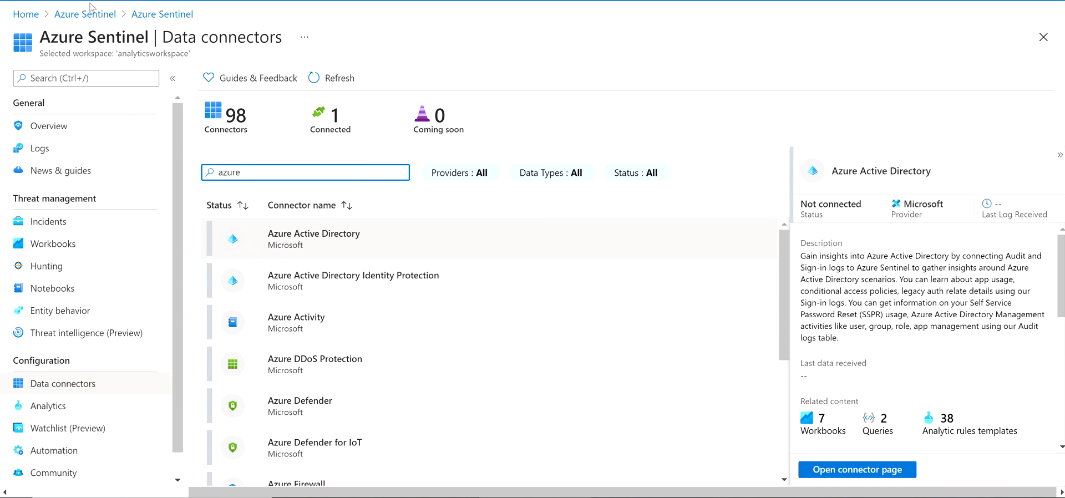
pyautogui.scroll(-4, 353, 397)
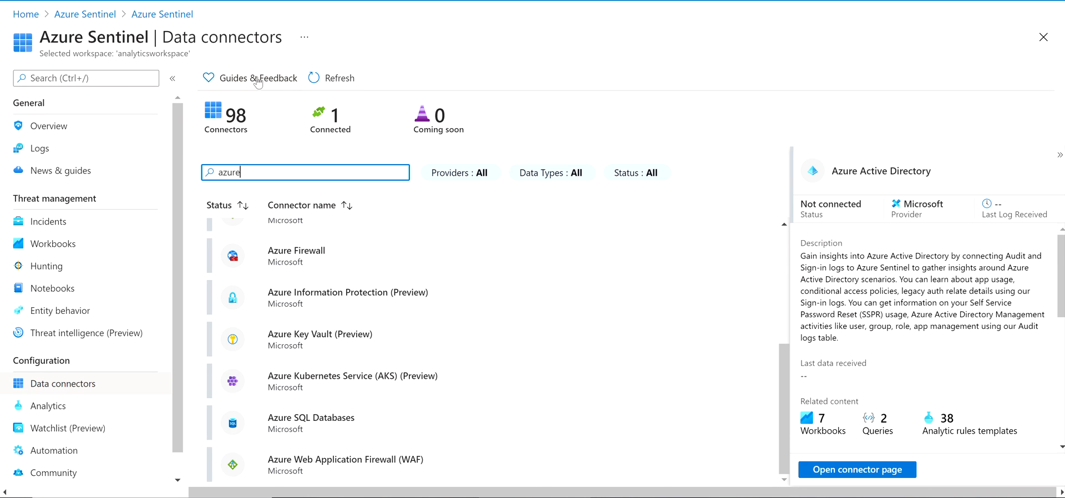
# Open the AnalyticsWorkspace Log Analytics workspace and review the connected Windows servers and workspace ID in its agents management
pyautogui.click(176, 18)
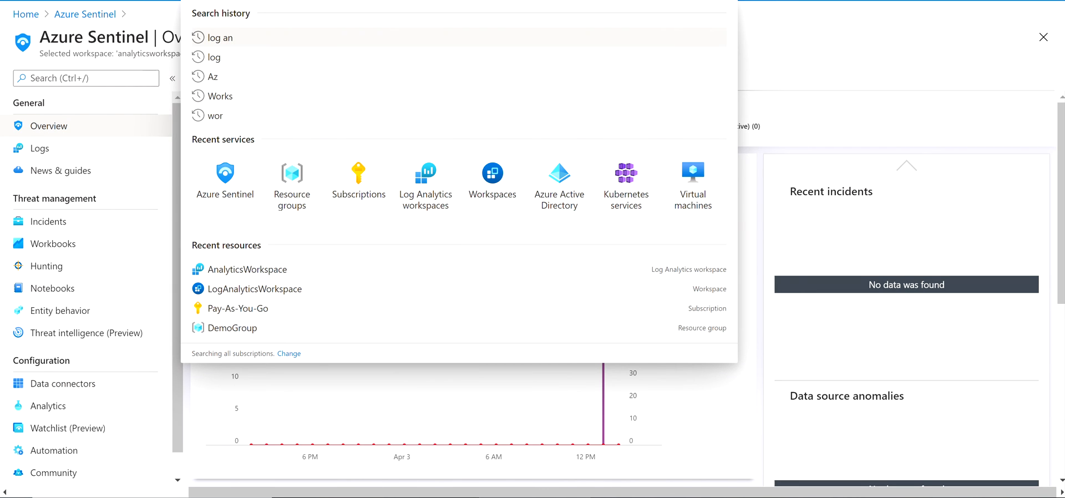
pyautogui.click(418, 186)
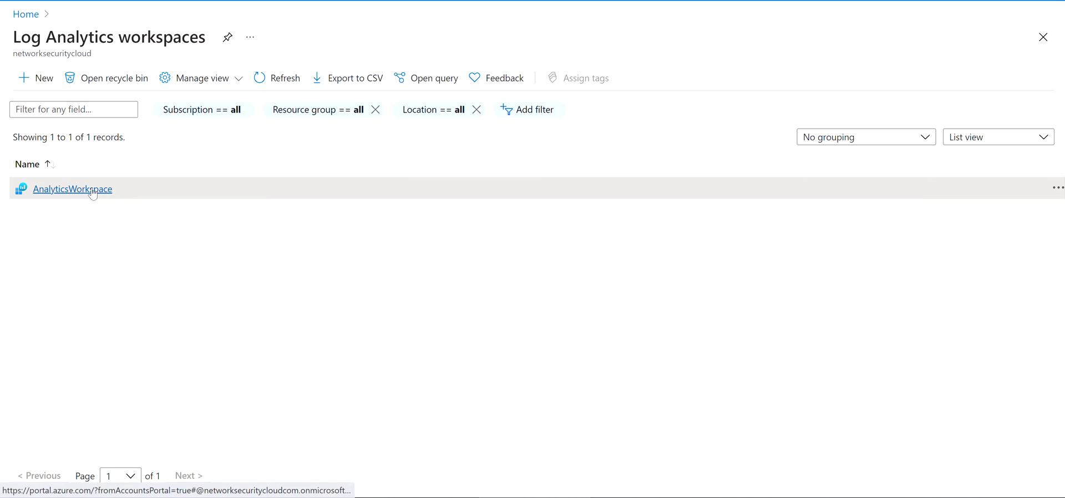
pyautogui.click(91, 190)
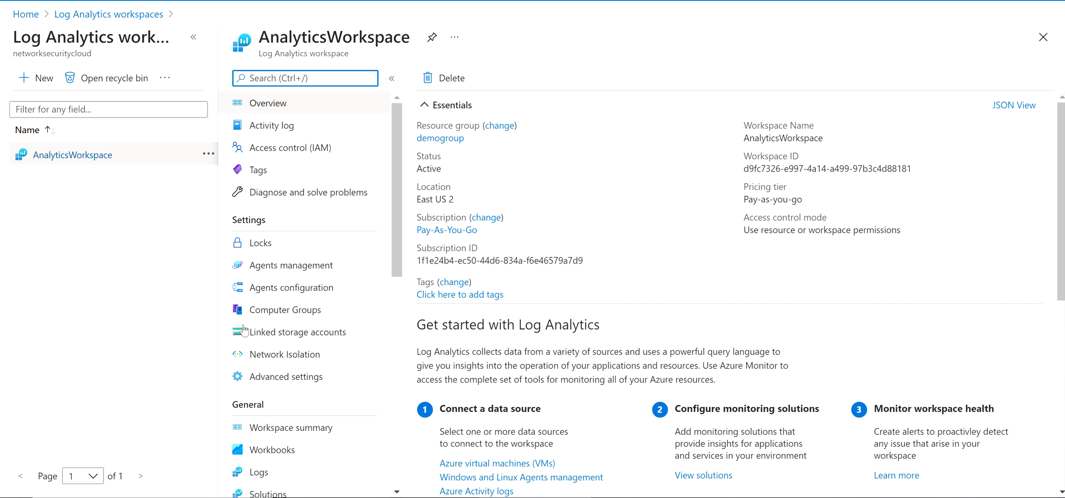
pyautogui.click(292, 273)
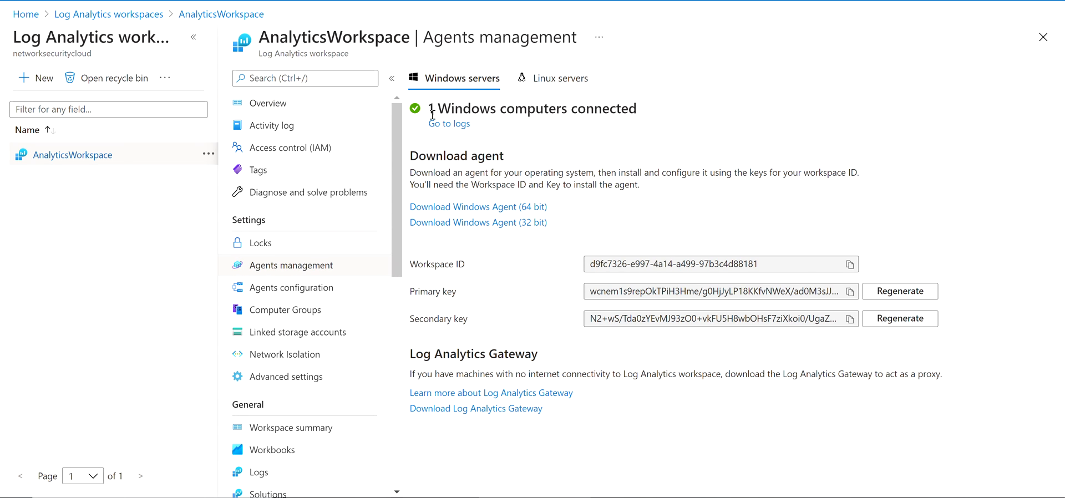
pyautogui.moveTo(429, 109); pyautogui.dragTo(648, 111)
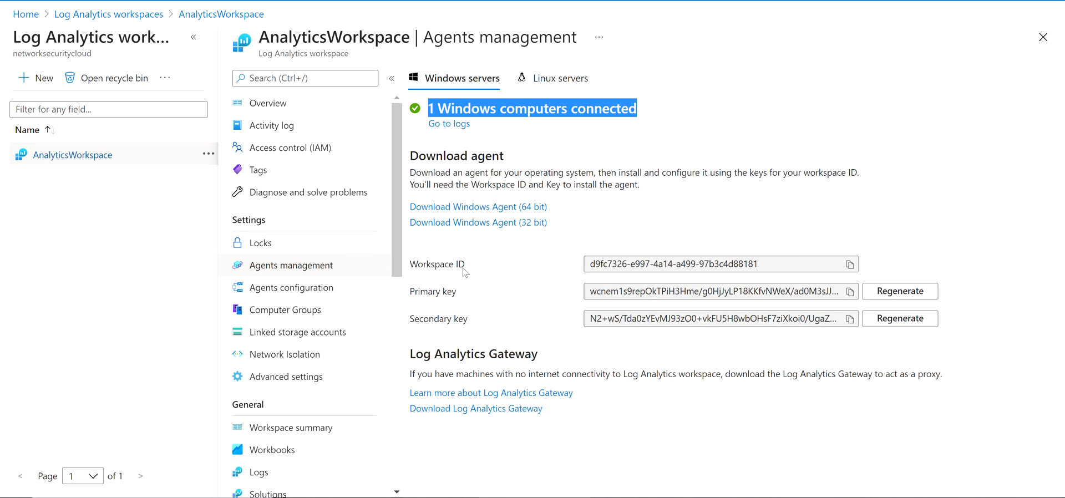
pyautogui.moveTo(764, 264); pyautogui.dragTo(540, 252)
pyautogui.click(540, 251)
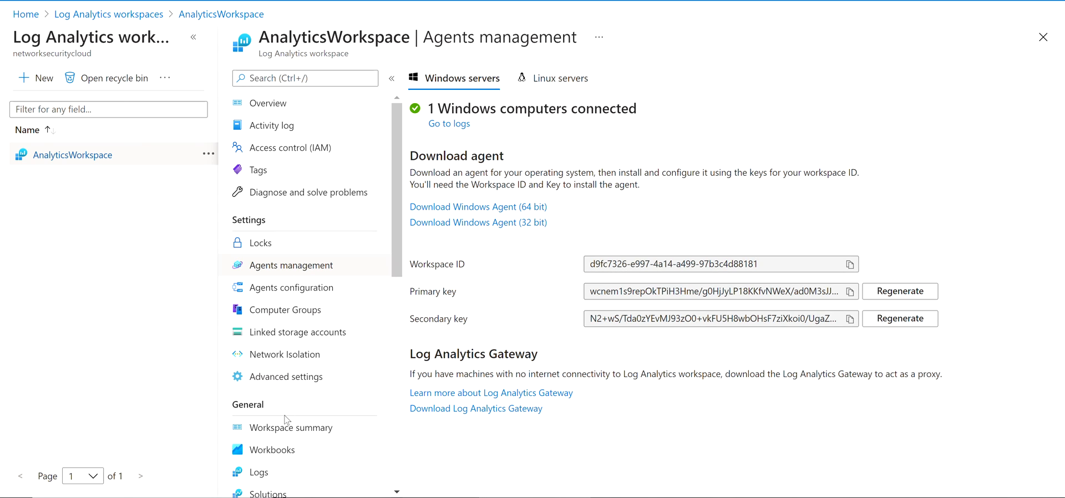
# Try to add a Windows event log named Securit in the workspace's agents configuration, and delete the new entry
pyautogui.click(296, 294)
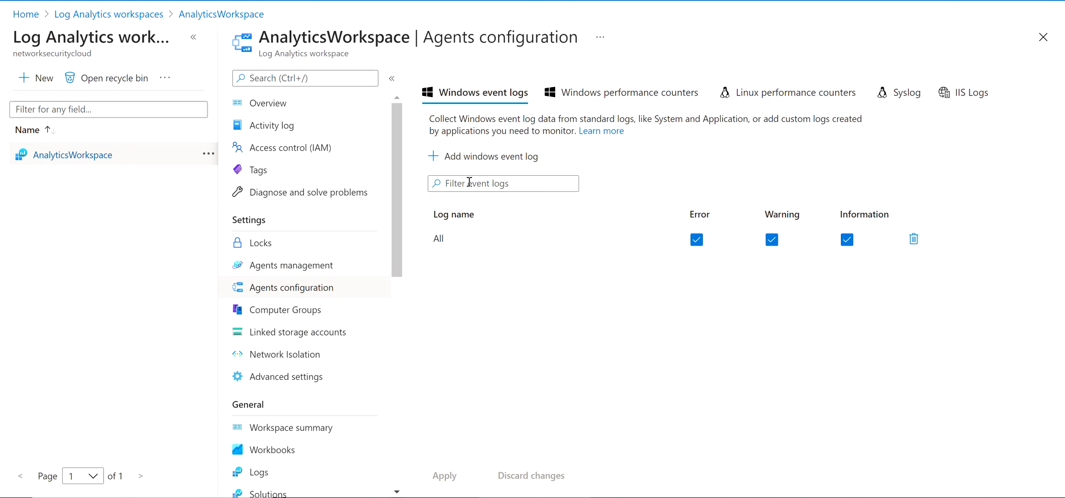
pyautogui.click(468, 161)
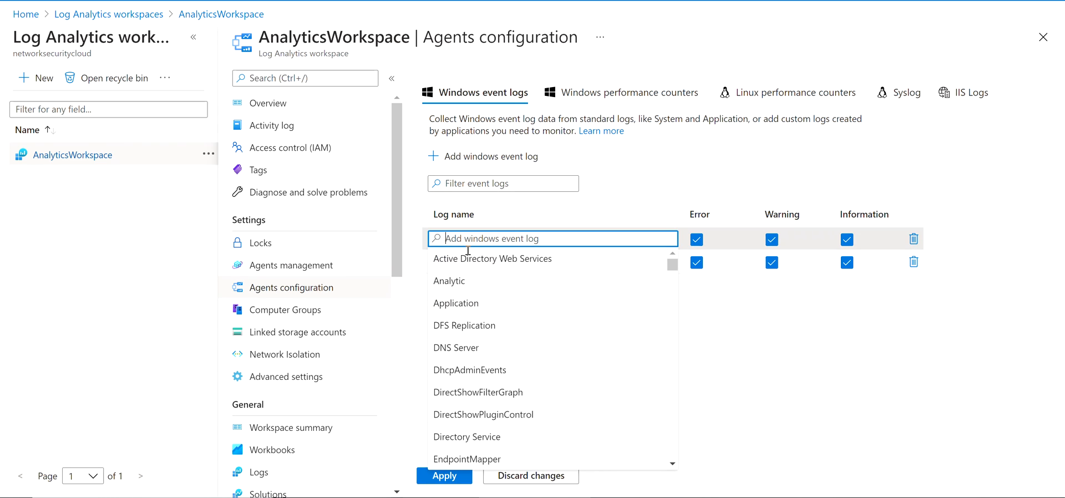
pyautogui.write('Sec')
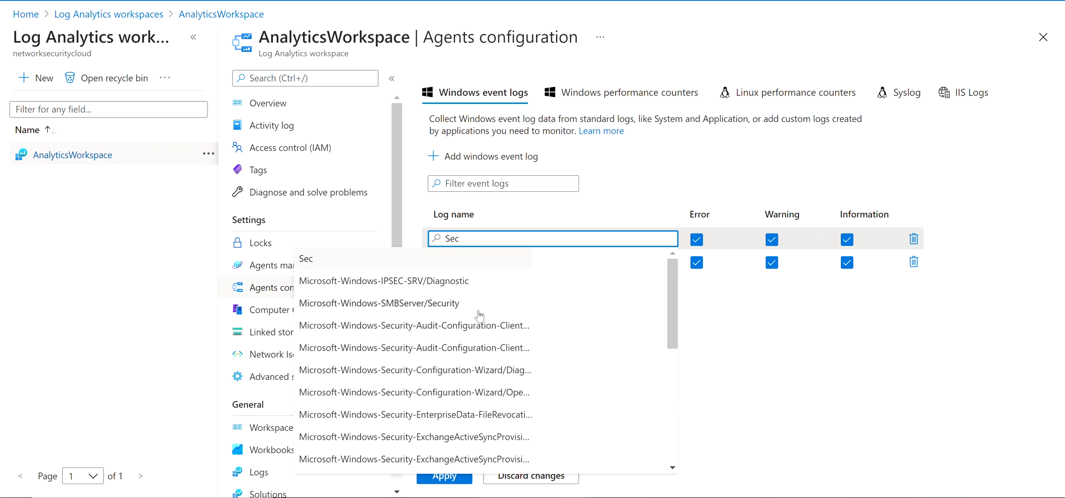
pyautogui.write('urit')
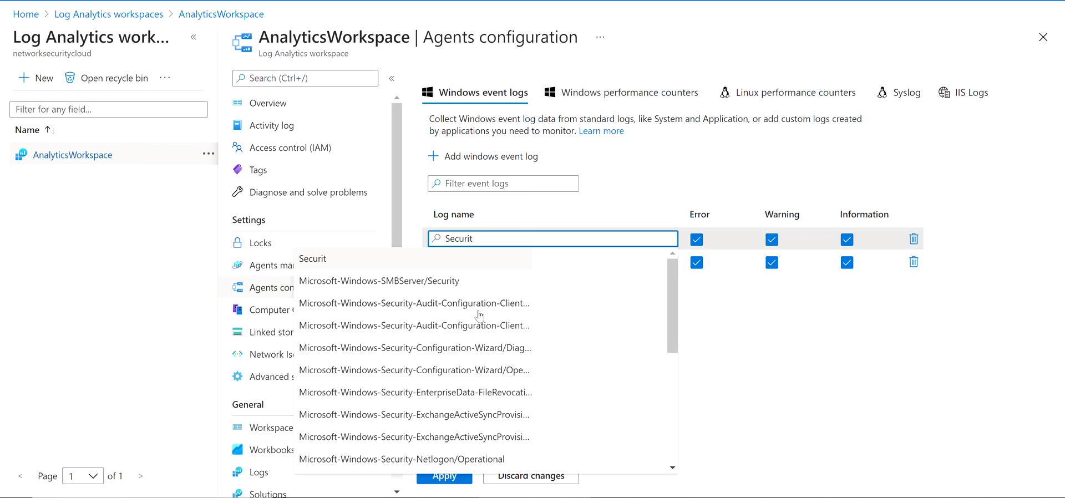
pyautogui.scroll(-5, 480, 315)
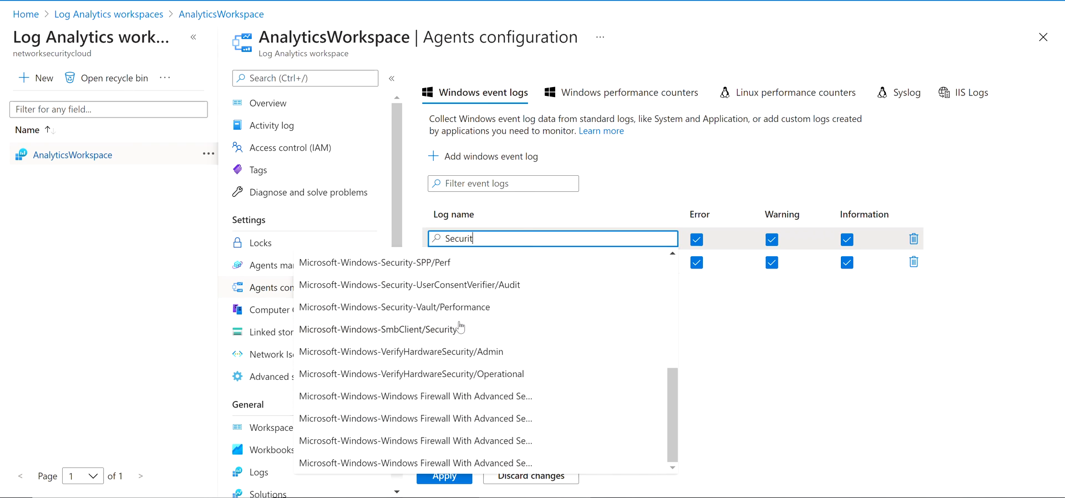
pyautogui.scroll(5, 466, 373)
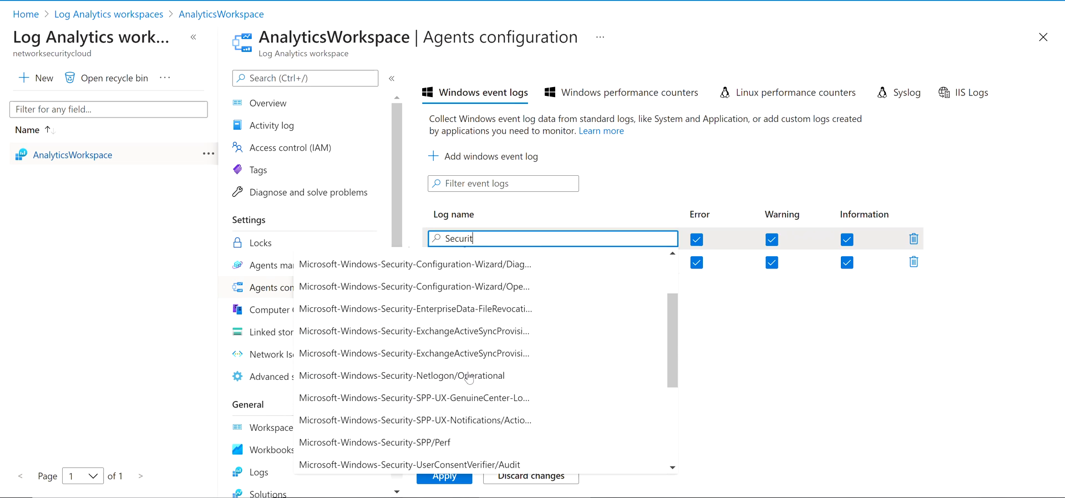
pyautogui.click(734, 359)
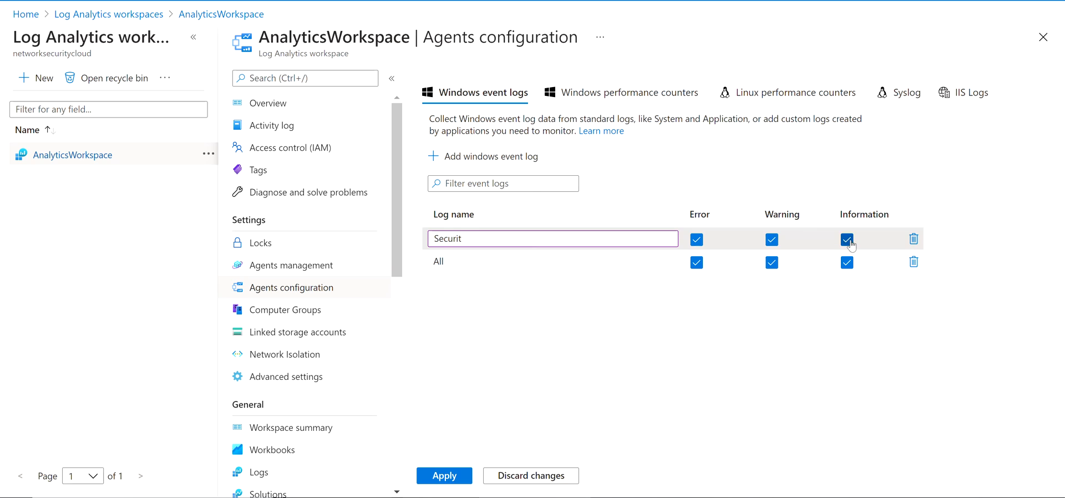
pyautogui.click(911, 239)
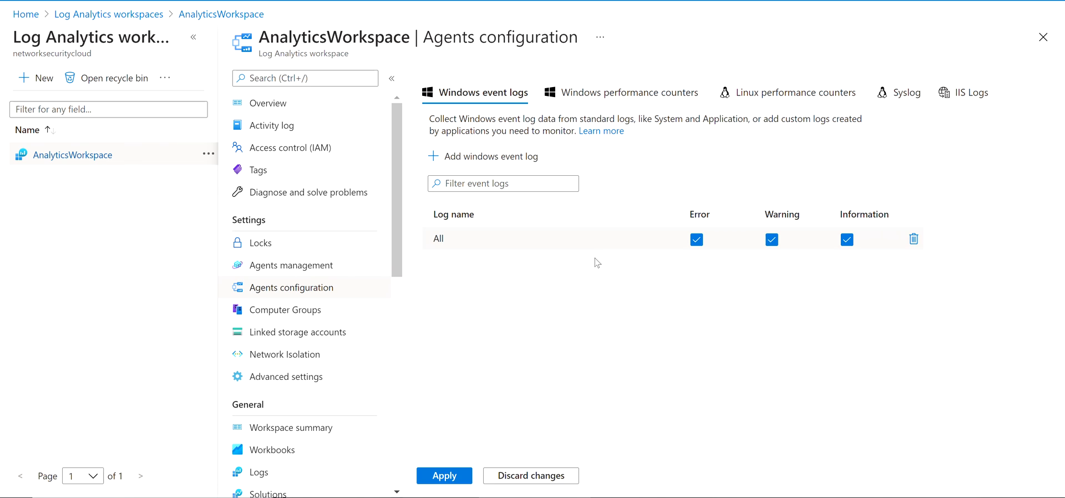
pyautogui.scroll(-3, 288, 314)
pyautogui.scroll(3, 303, 333)
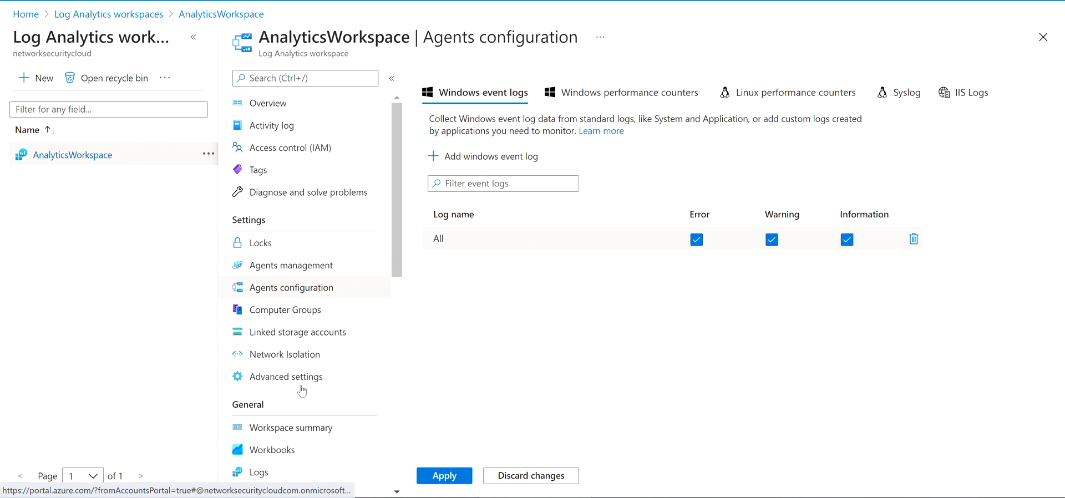
# Browse the available Windows performance counters through a new counter entry and delete the empty entry
pyautogui.click(640, 94)
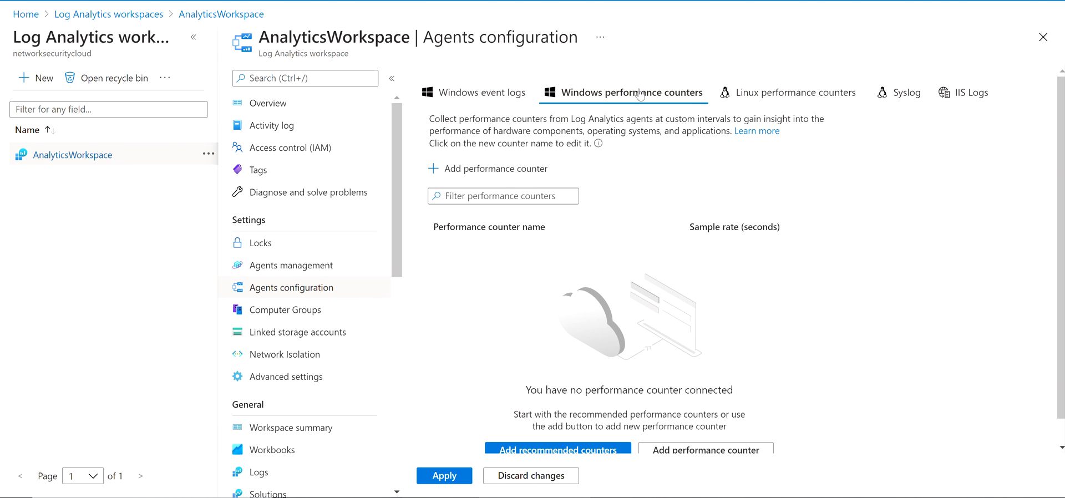
pyautogui.click(488, 169)
pyautogui.click(565, 250)
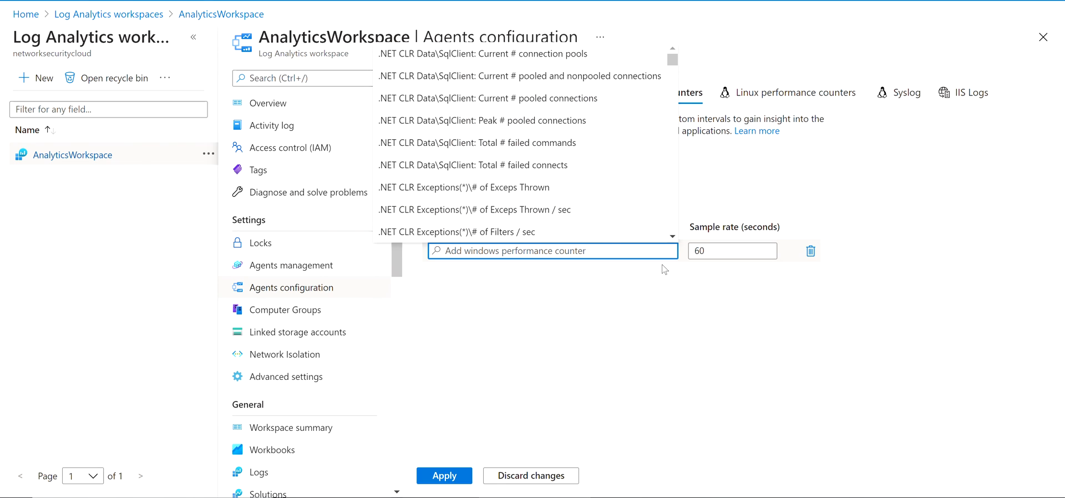
pyautogui.scroll(-5, 476, 212)
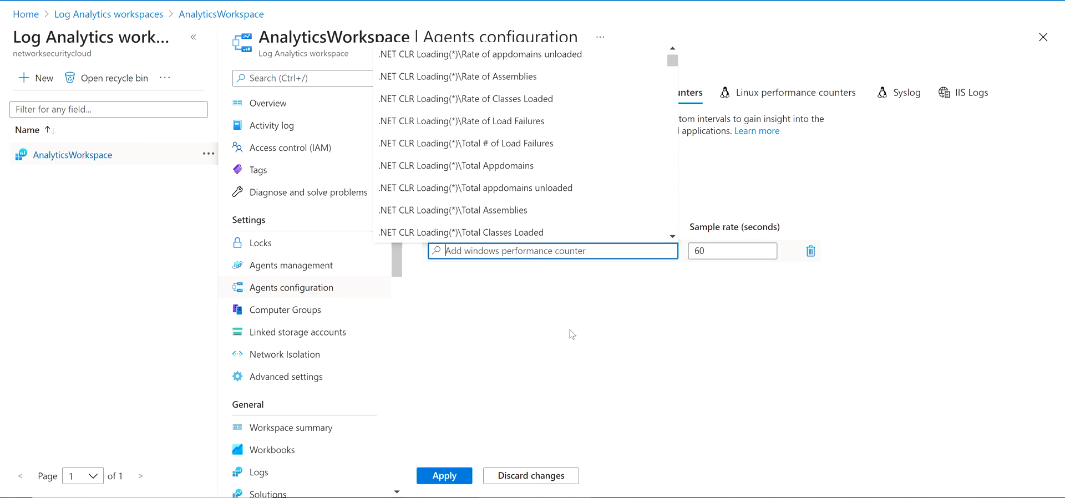
pyautogui.click(549, 299)
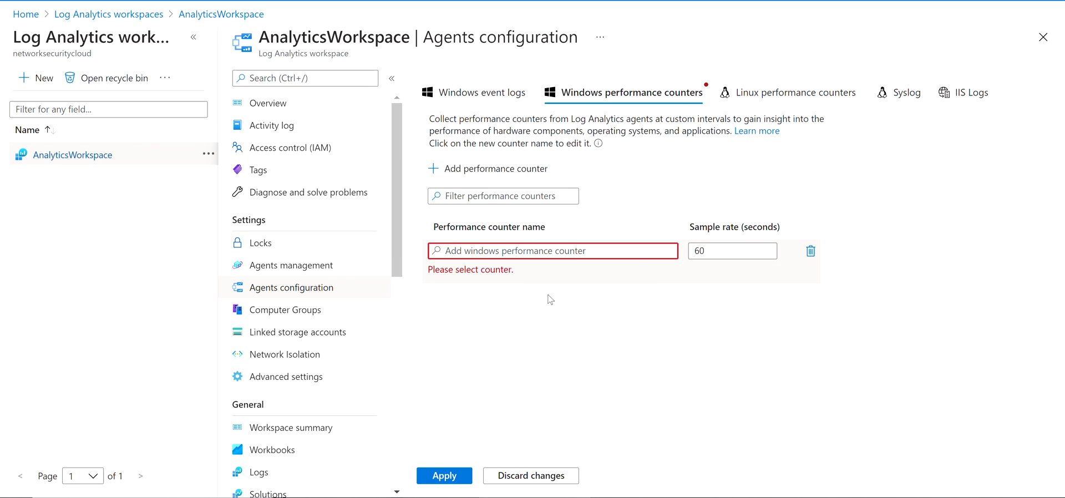
pyautogui.click(810, 251)
# Browse the available Linux performance counters through a new counter entry and delete the empty entry
pyautogui.click(797, 99)
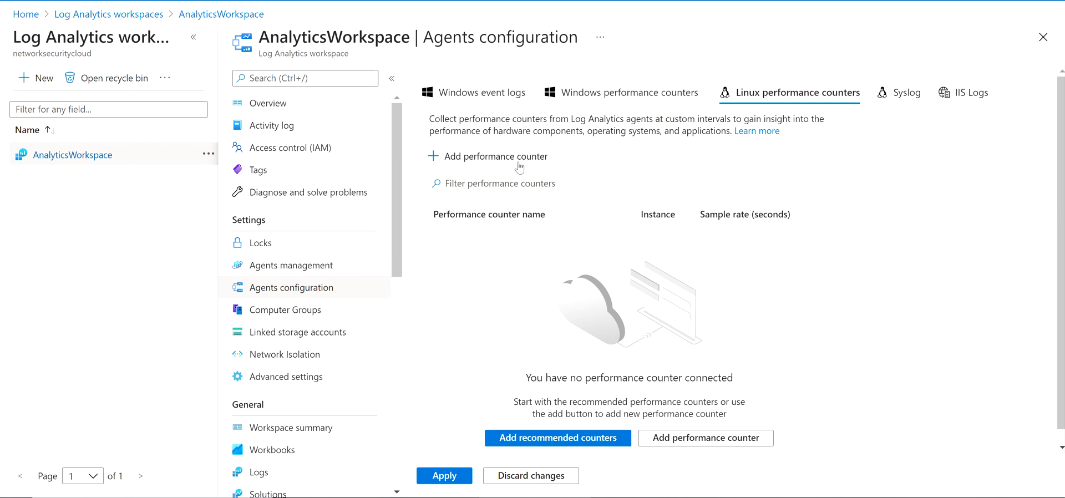
pyautogui.click(499, 158)
pyautogui.scroll(-10, 566, 316)
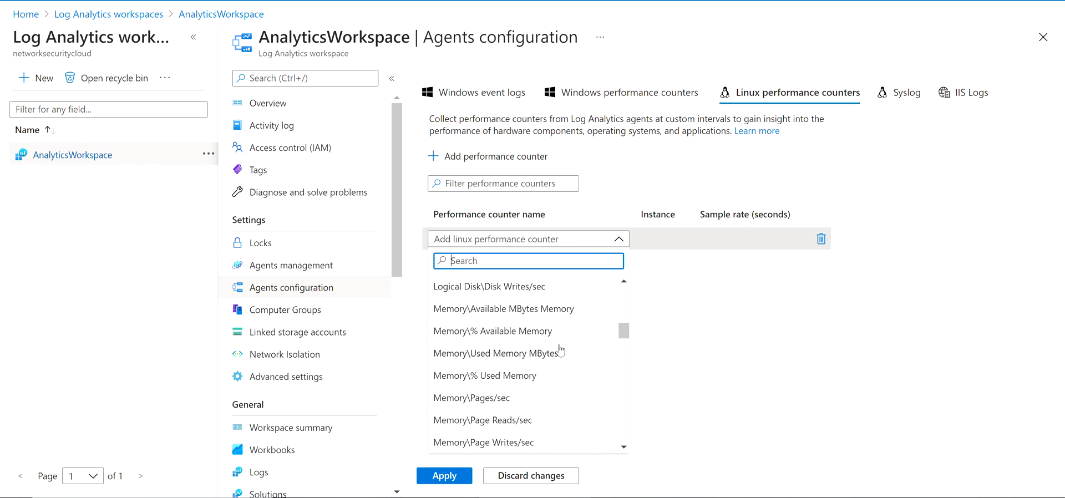
pyautogui.click(821, 240)
pyautogui.click(821, 240)
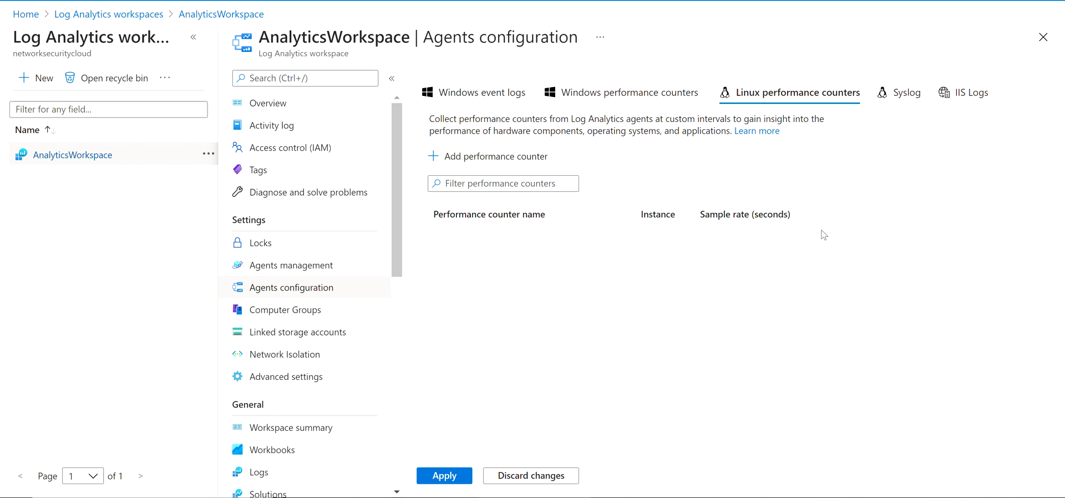
# Review the Syslog collection settings and all severity levels for the auth facility
pyautogui.click(900, 94)
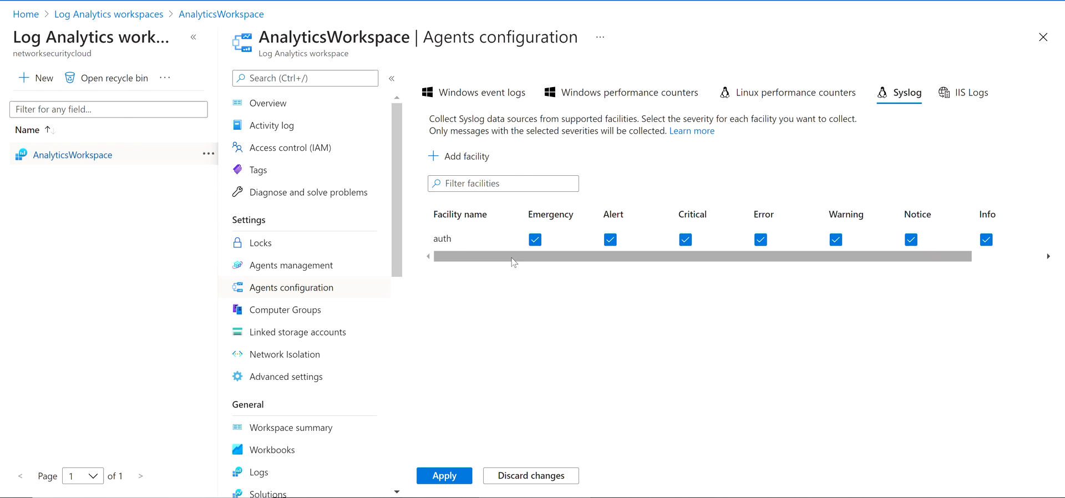
pyautogui.moveTo(504, 257); pyautogui.dragTo(566, 261)
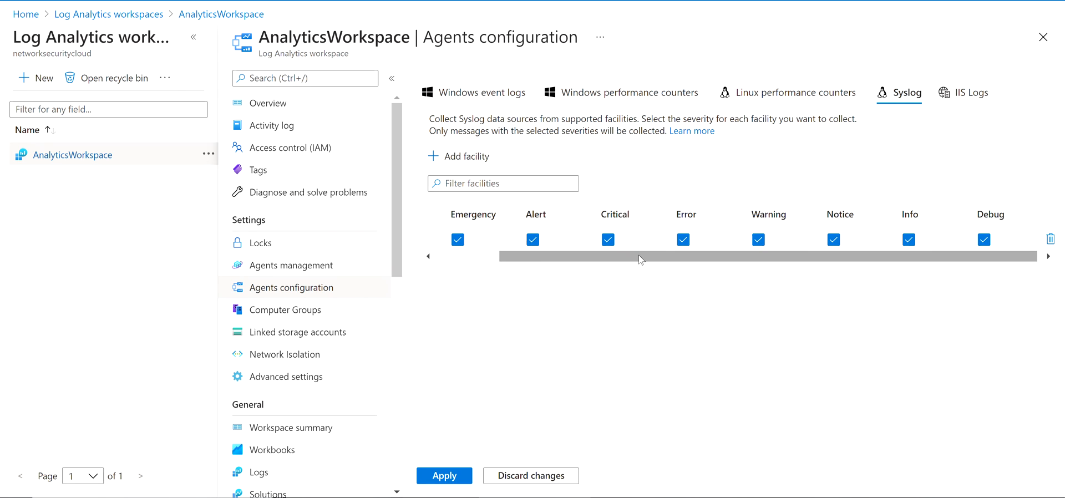
pyautogui.moveTo(641, 260); pyautogui.dragTo(468, 266)
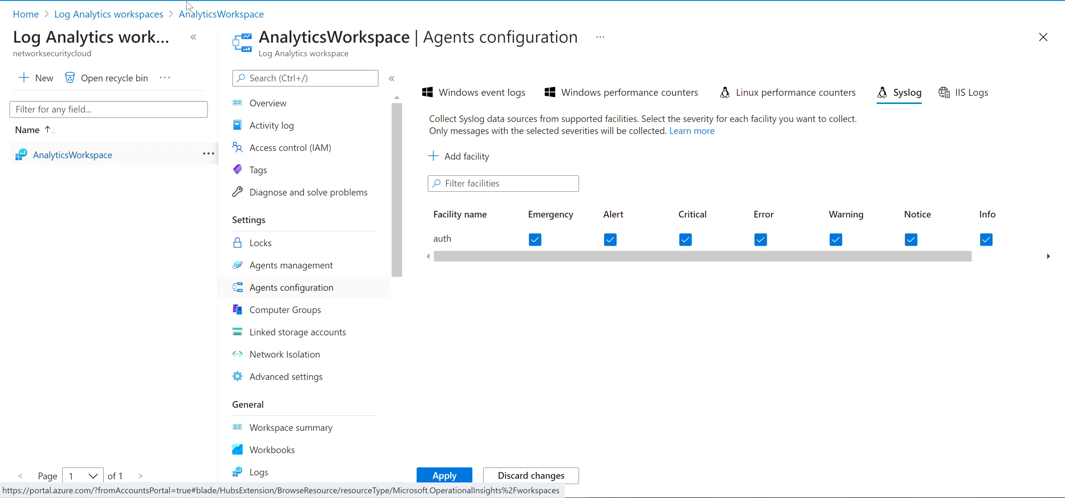
# Open AnalyticsWorkspace in Azure Sentinel, examine the overview's events, alerts and potential malicious events, and reload the page
pyautogui.click(282, 207)
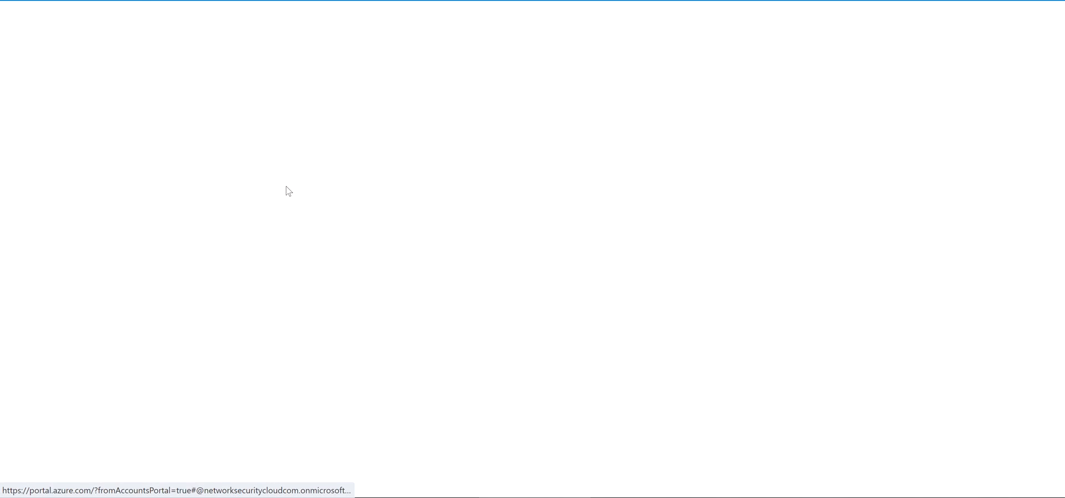
pyautogui.click(77, 192)
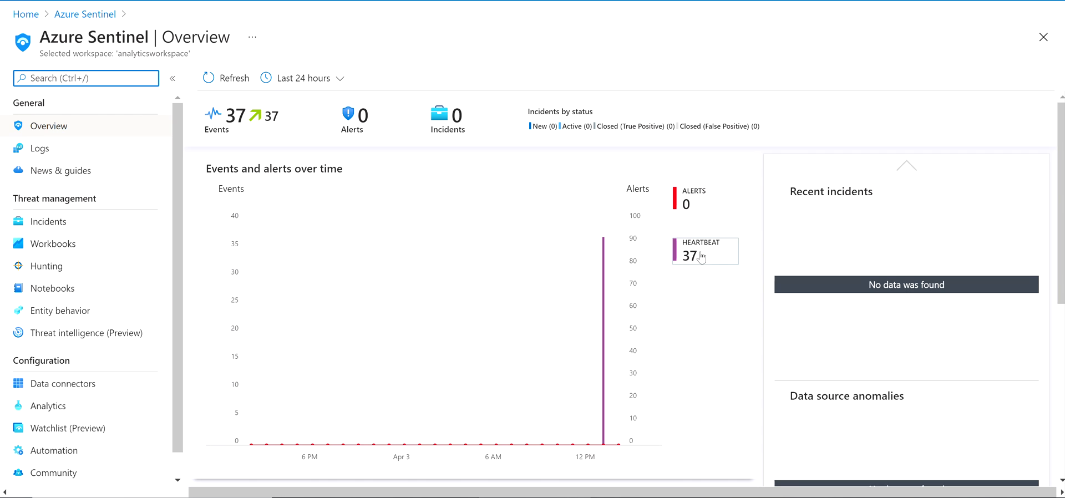
pyautogui.scroll(-5, 682, 361)
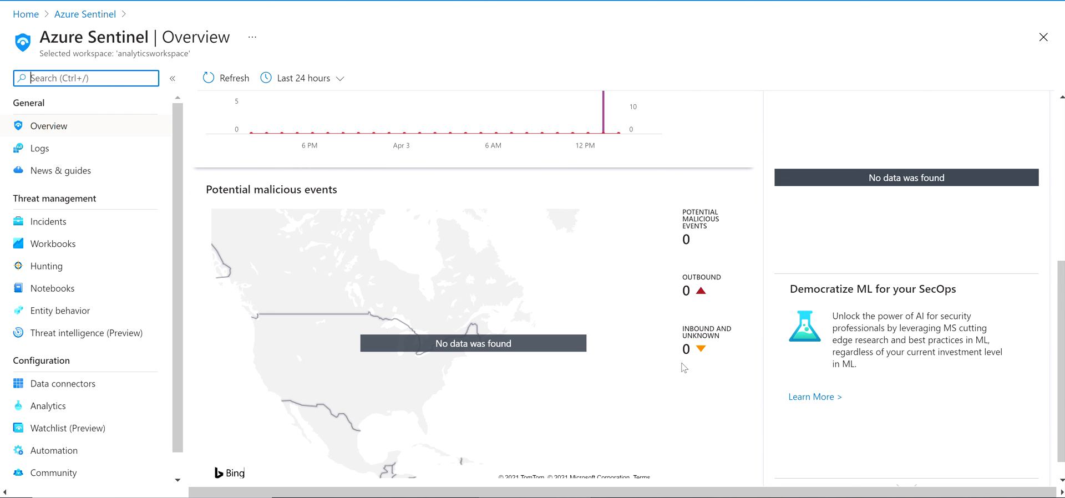
pyautogui.scroll(5, 682, 363)
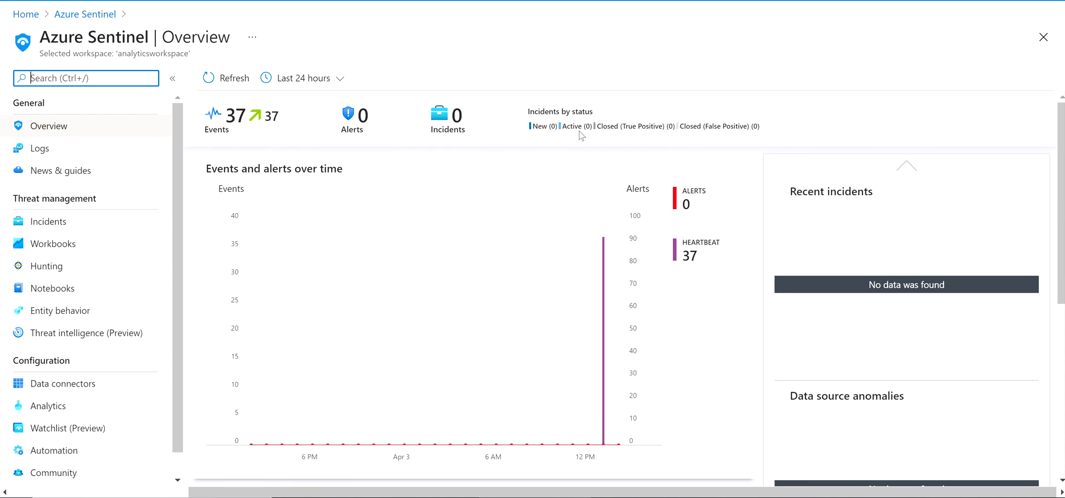
pyautogui.press('F5')
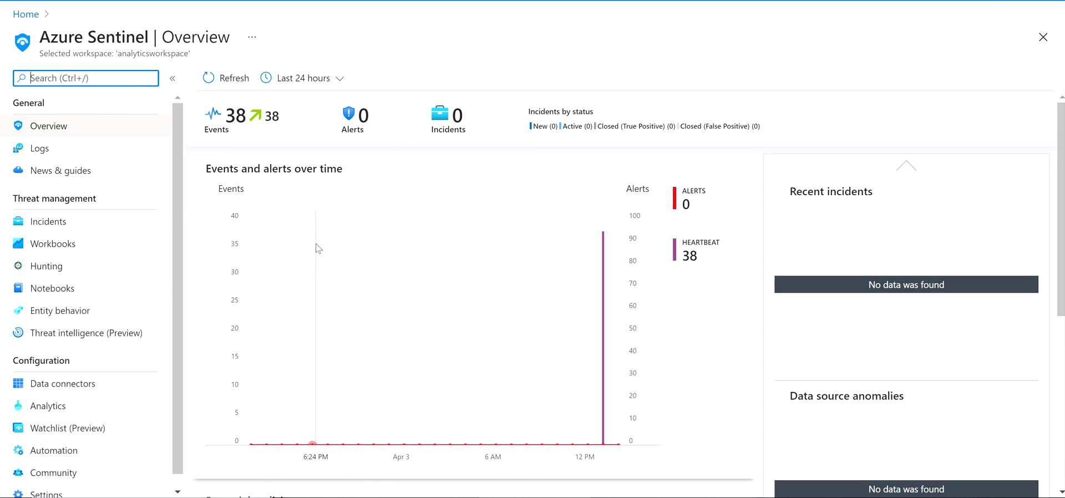
pyautogui.scroll(-1, 87, 324)
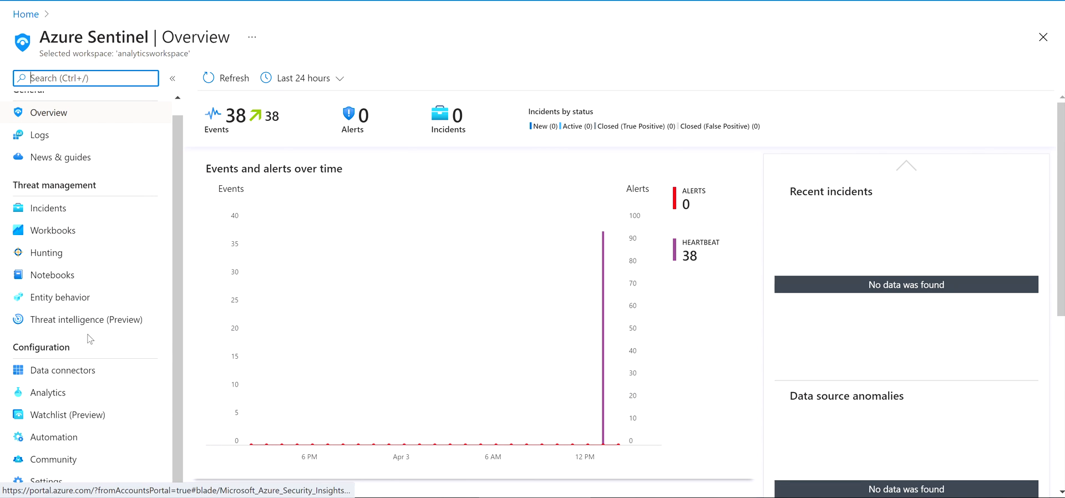
# Reopen AnalyticsWorkspace in Azure Sentinel from the portal home and review its active analytics rules before returning to the overview
pyautogui.click(26, 14)
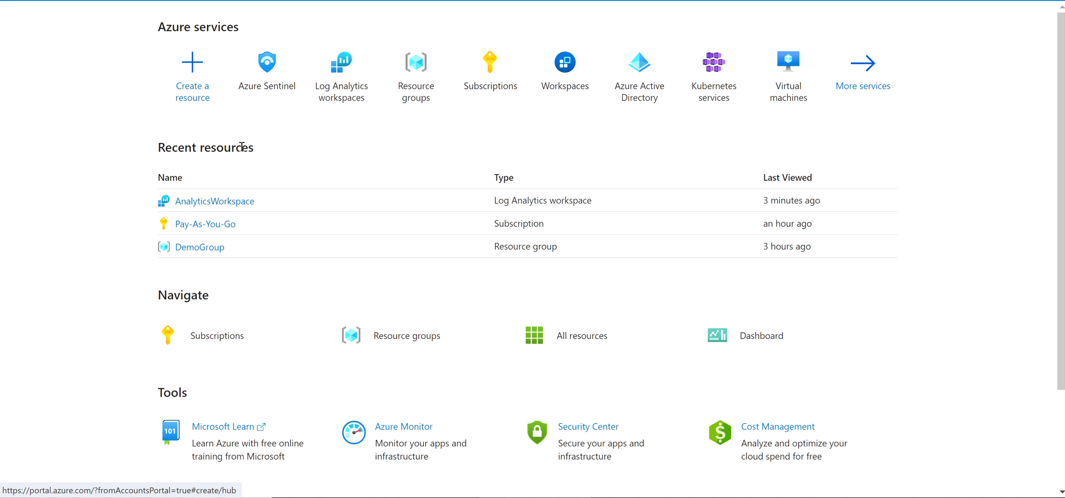
pyautogui.click(248, 84)
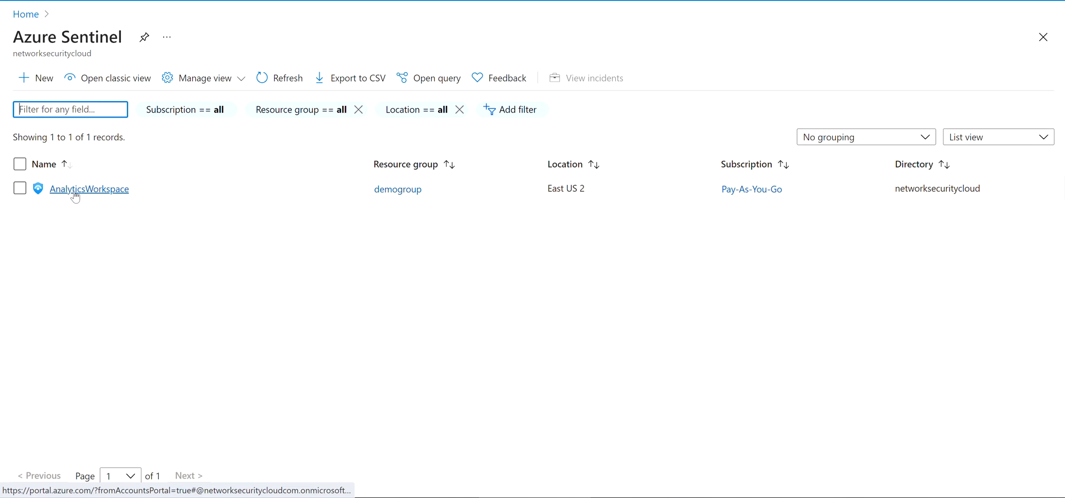
pyautogui.click(75, 189)
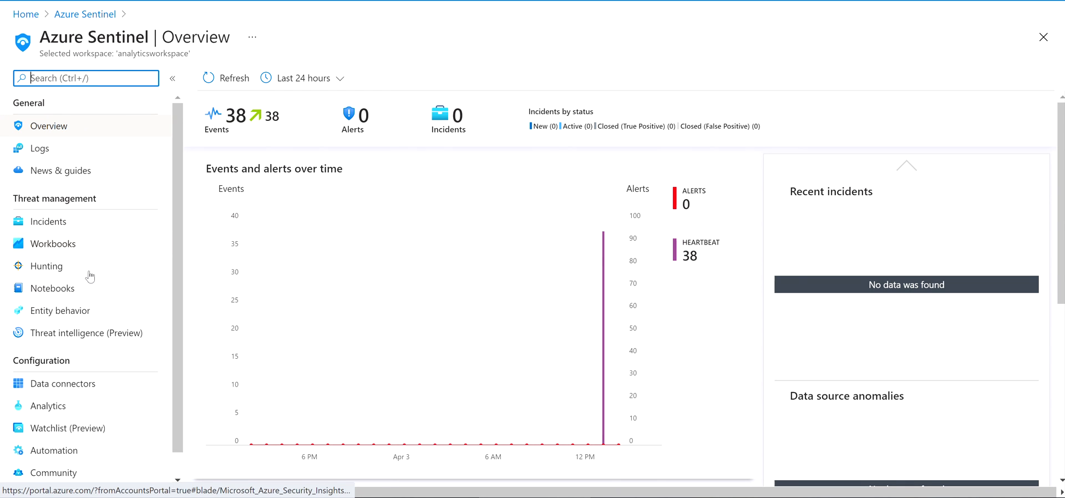
pyautogui.scroll(-1, 66, 366)
pyautogui.click(48, 381)
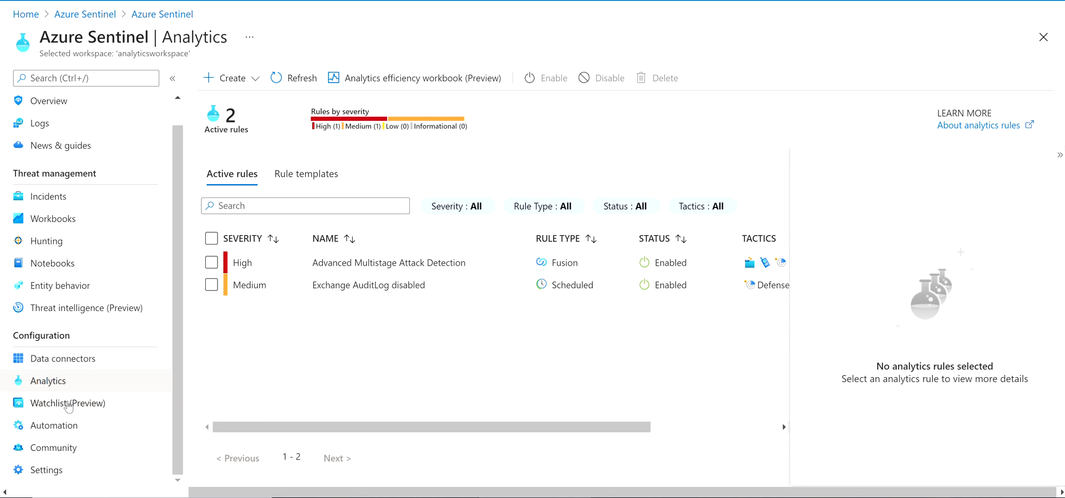
pyautogui.scroll(1, 74, 403)
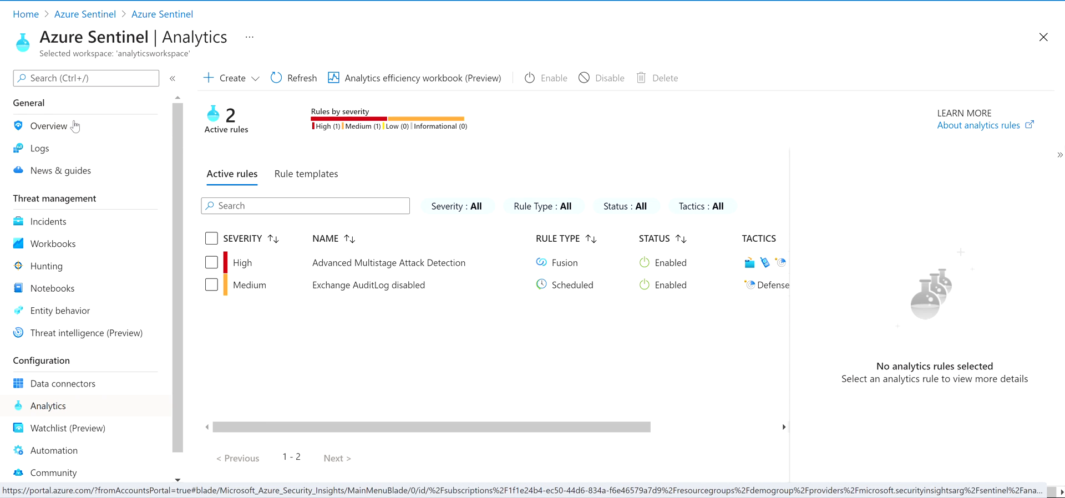
pyautogui.click(75, 126)
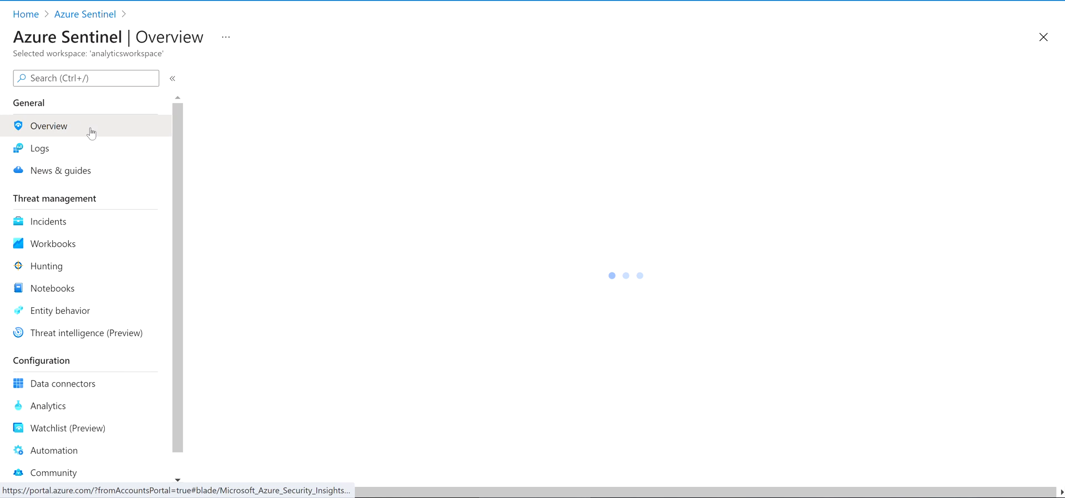